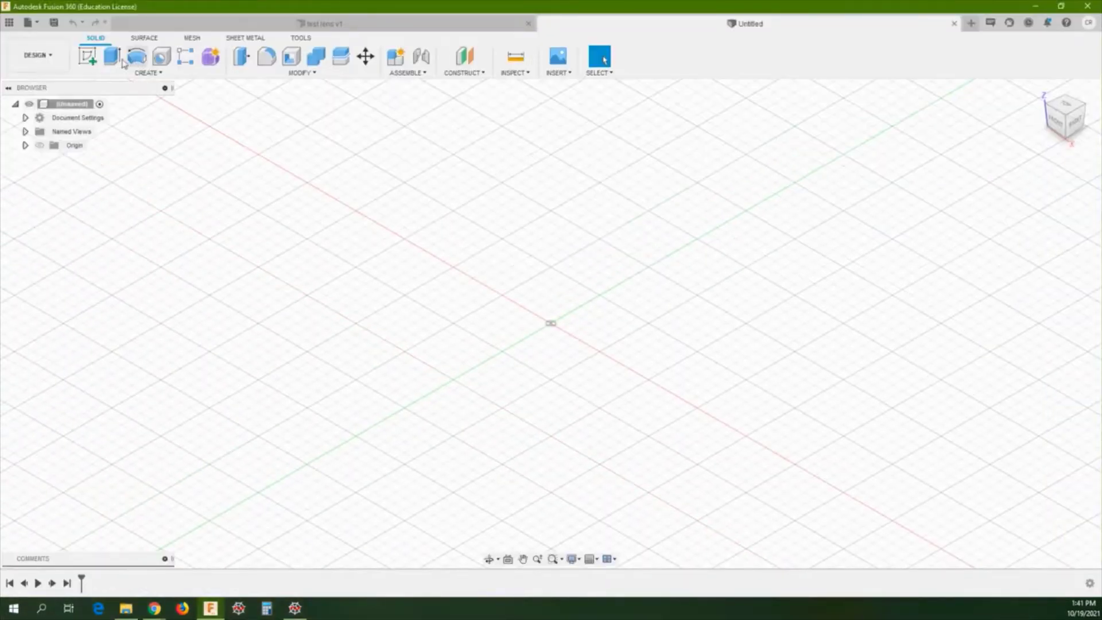
- Start a new sketch on the horizontal origin plane
click(90, 59)
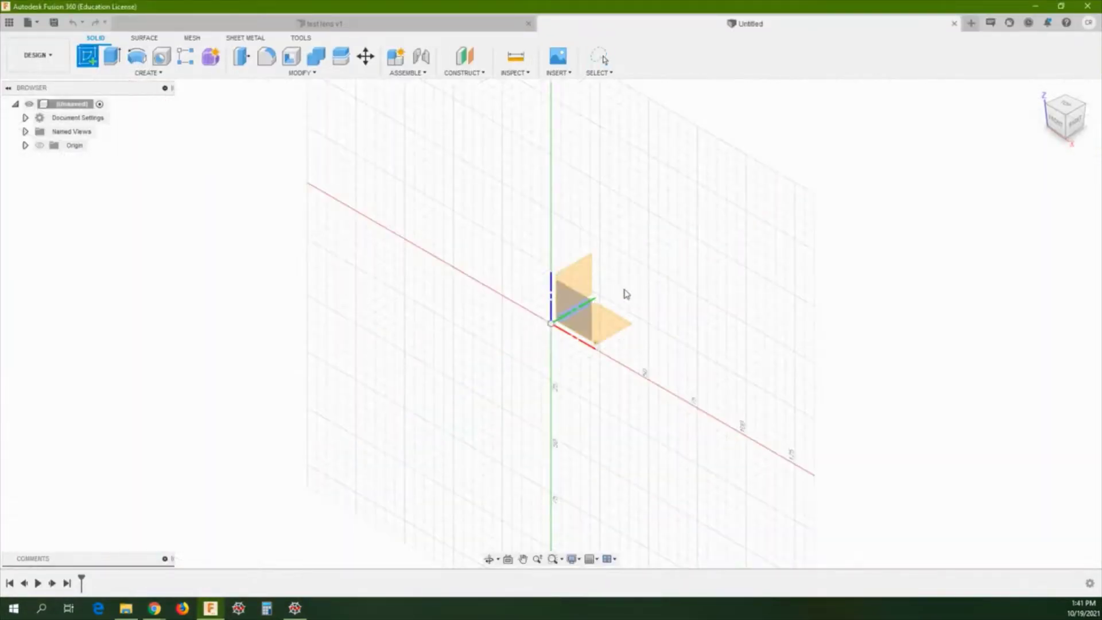
click(617, 328)
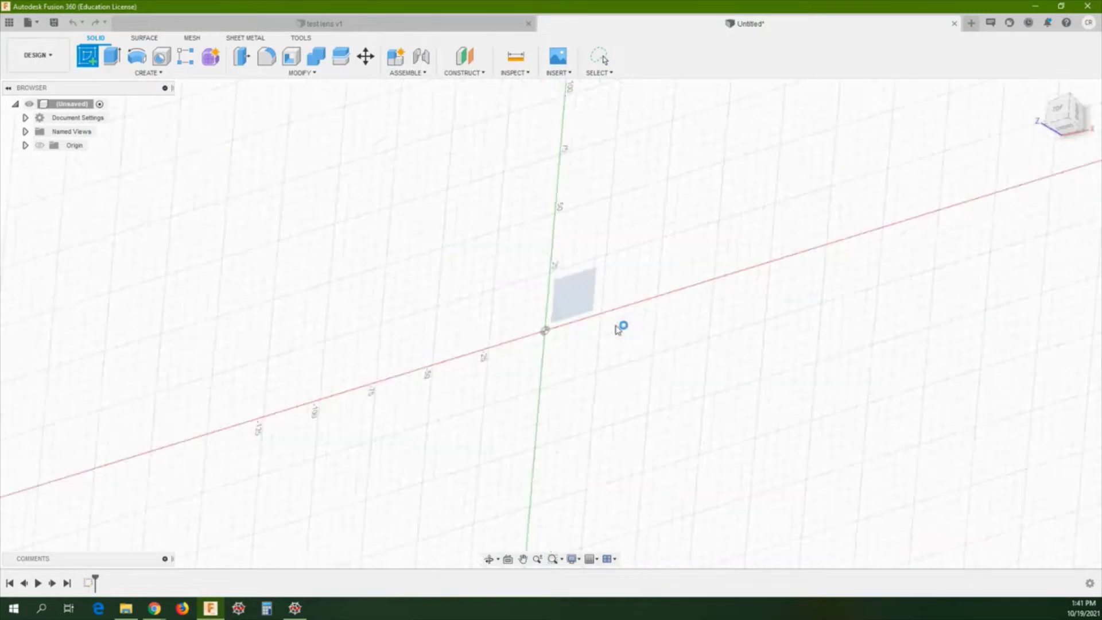
click(147, 72)
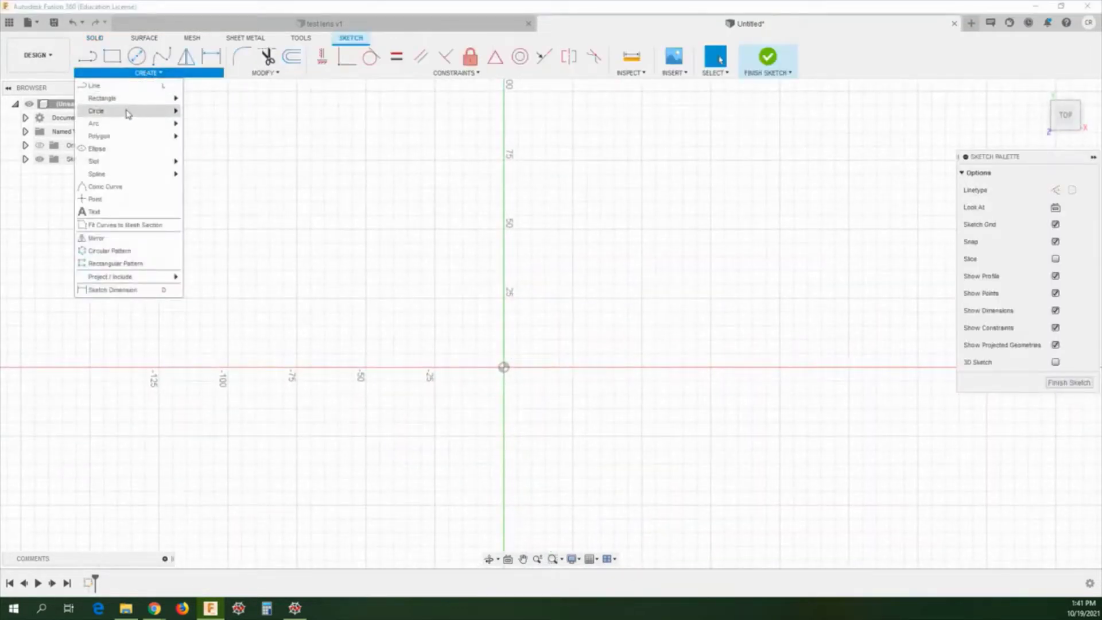
mouse_move(128, 98)
click(218, 124)
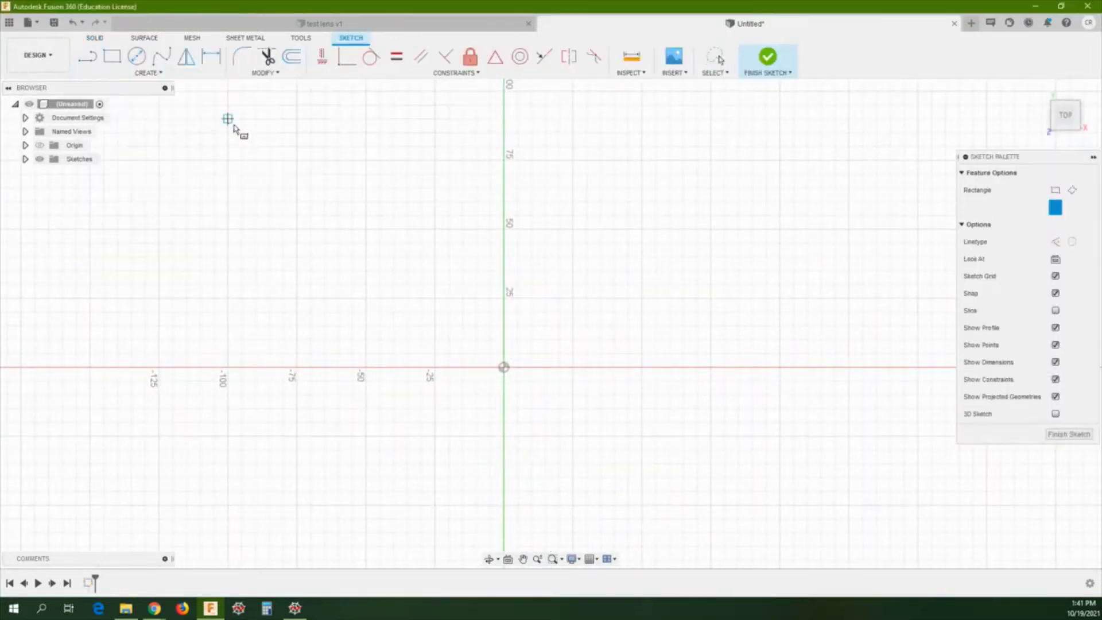
click(504, 367)
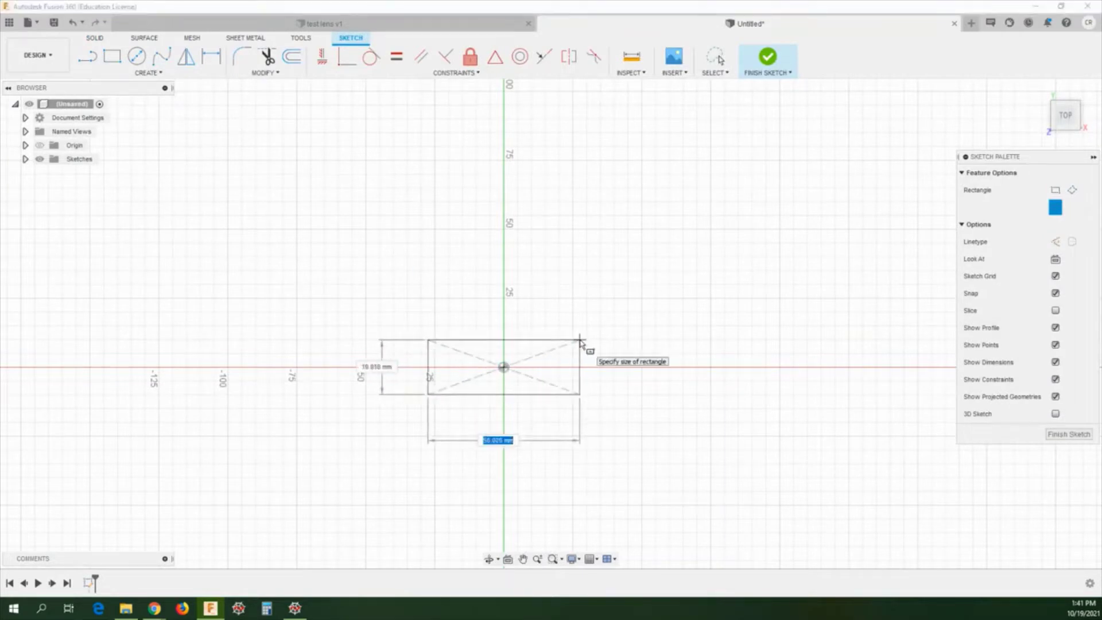
text(2)
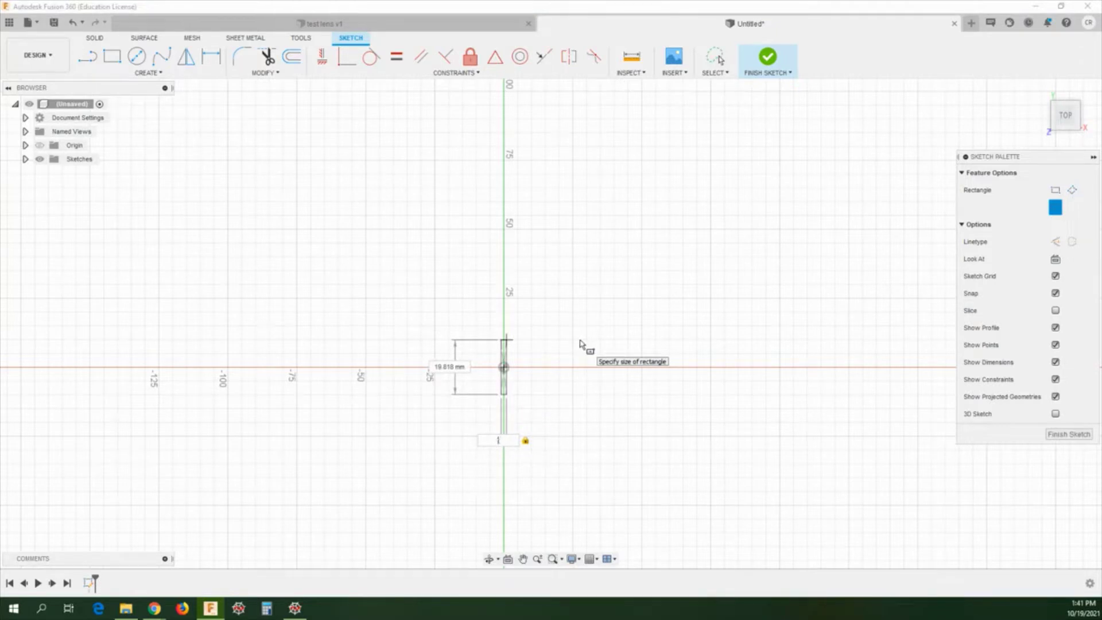
key(BackSpace)
text(580)
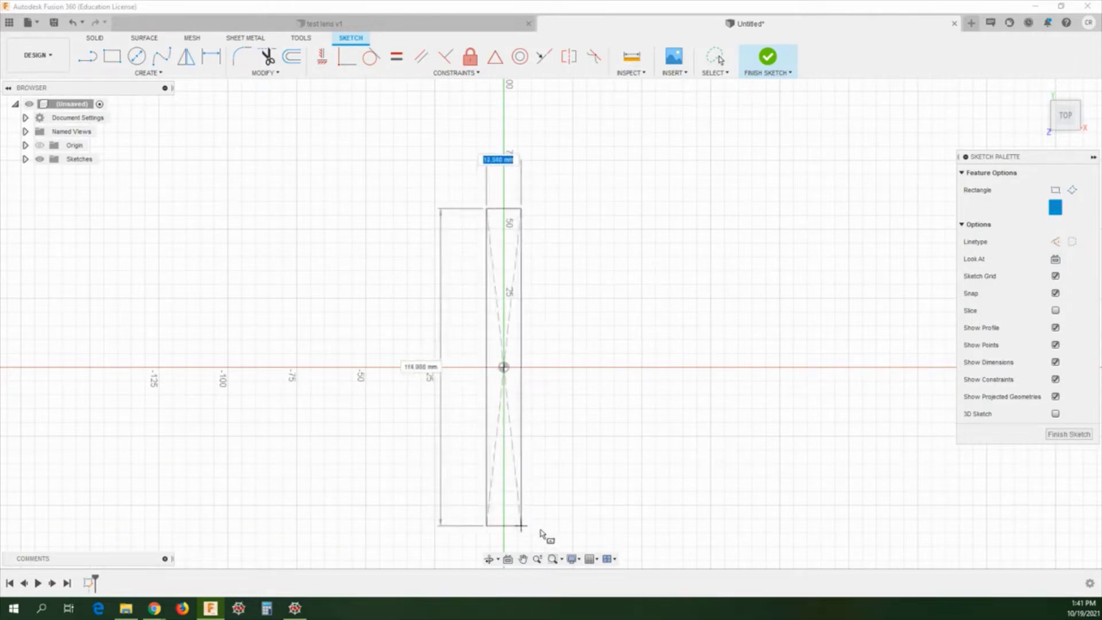
key(Escape)
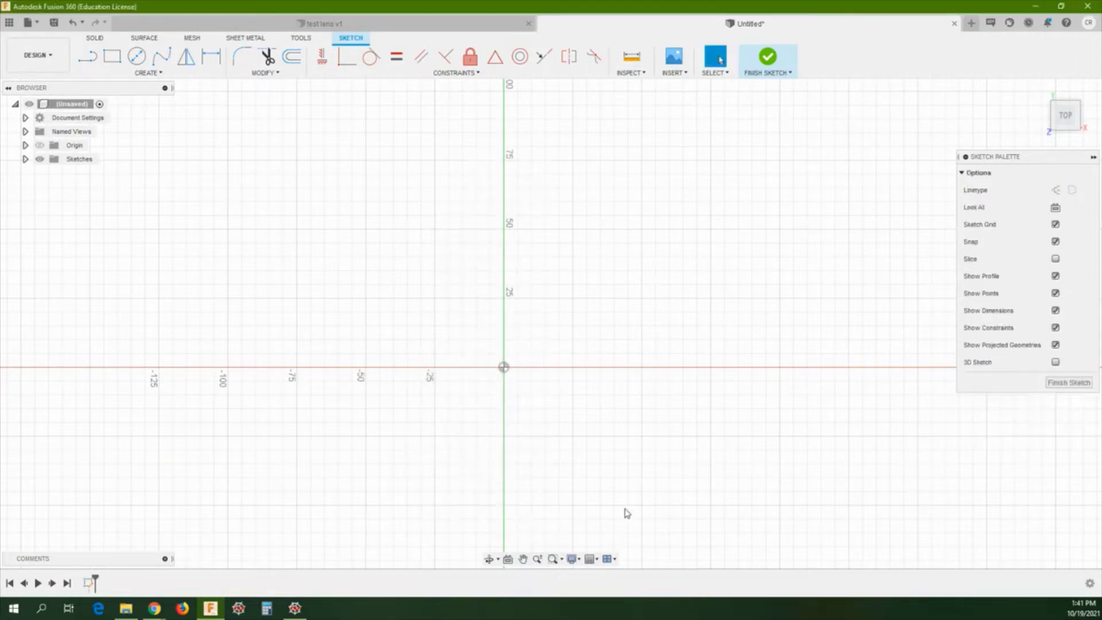
- Finish the empty sketch and change the document's active unit type to Inch
click(770, 65)
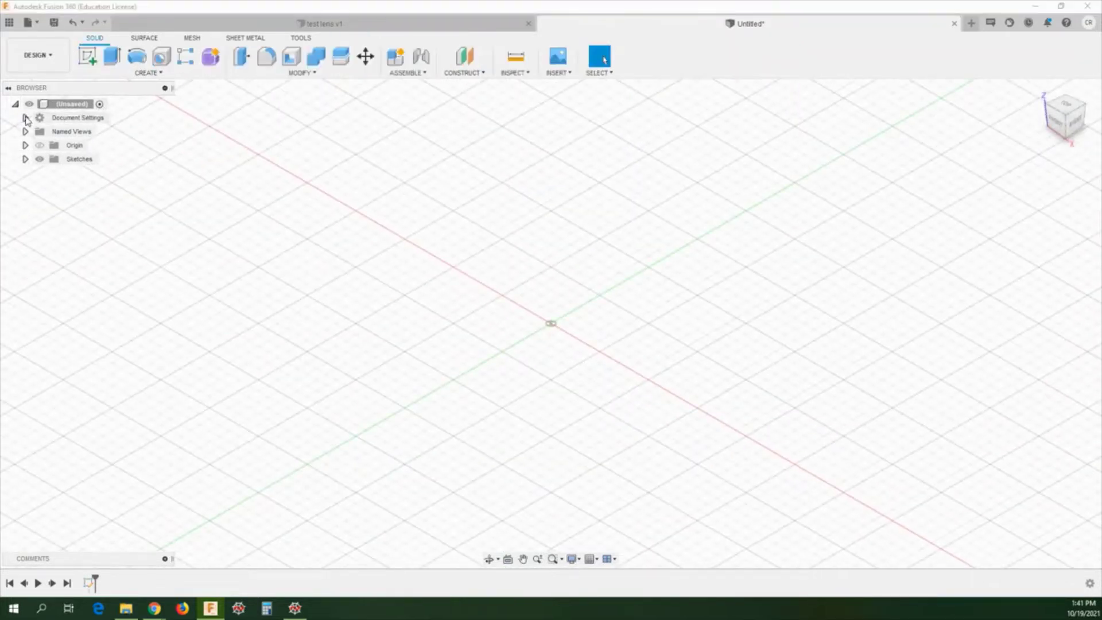
click(25, 118)
click(102, 132)
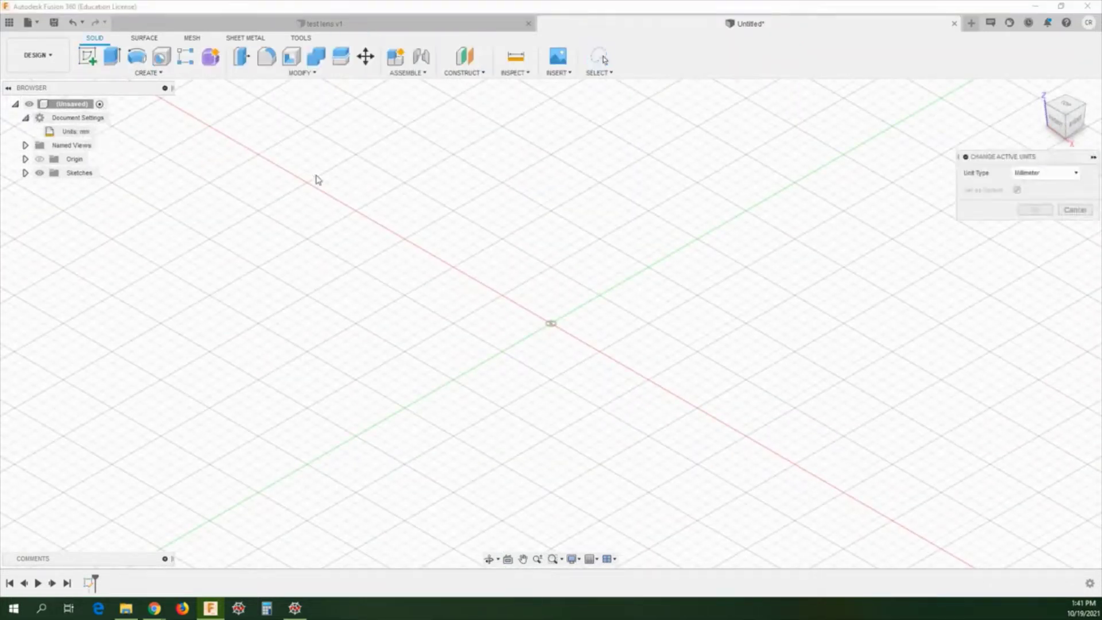
click(1053, 171)
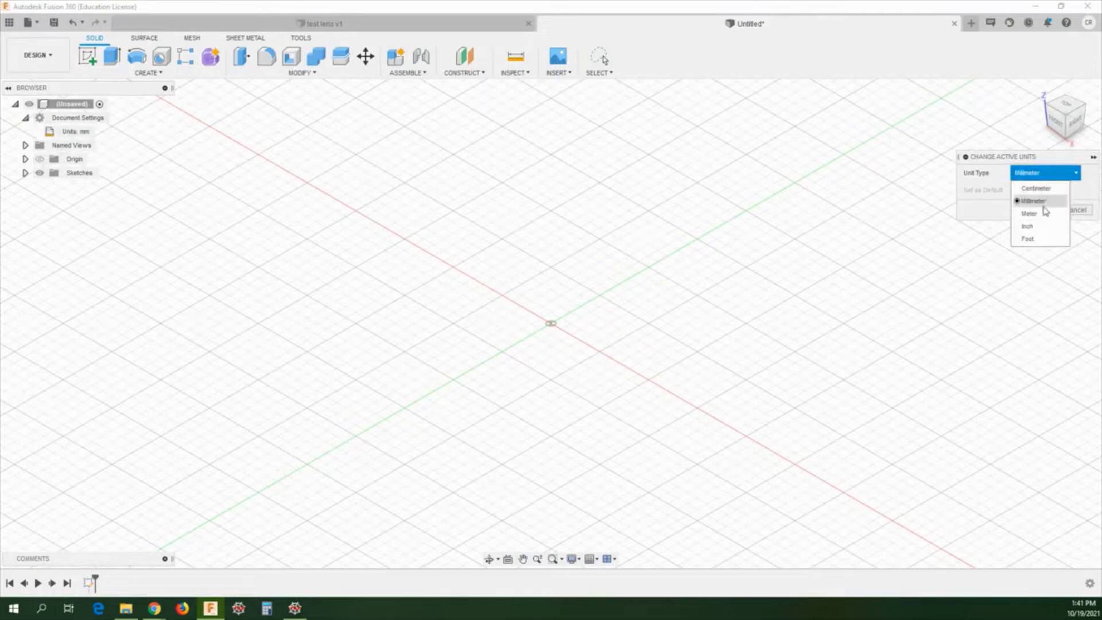
click(1042, 225)
click(1036, 211)
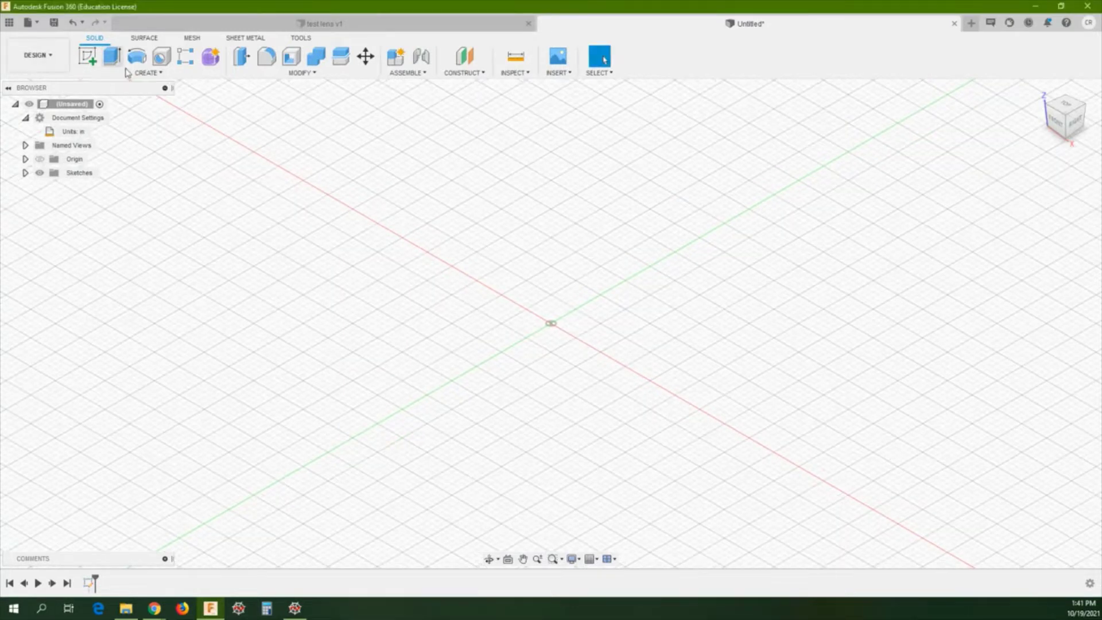
- Reopen the empty sketch, draw a center rectangle 5 in wide and 2 in high on the origin, and finish the sketch
double_click(87, 584)
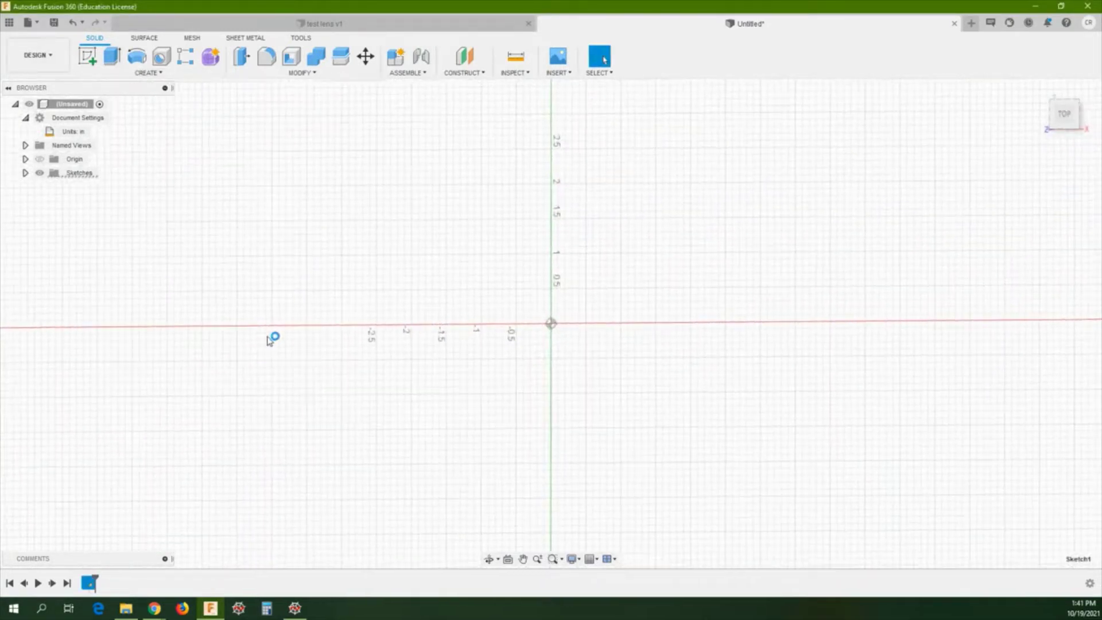
click(147, 75)
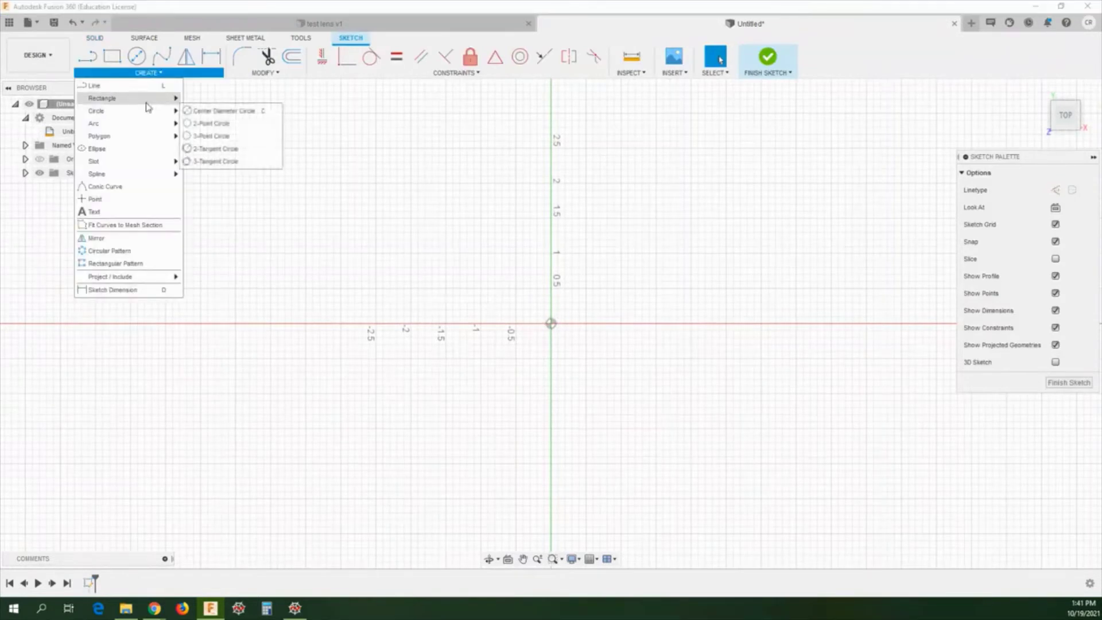
mouse_move(146, 98)
click(220, 122)
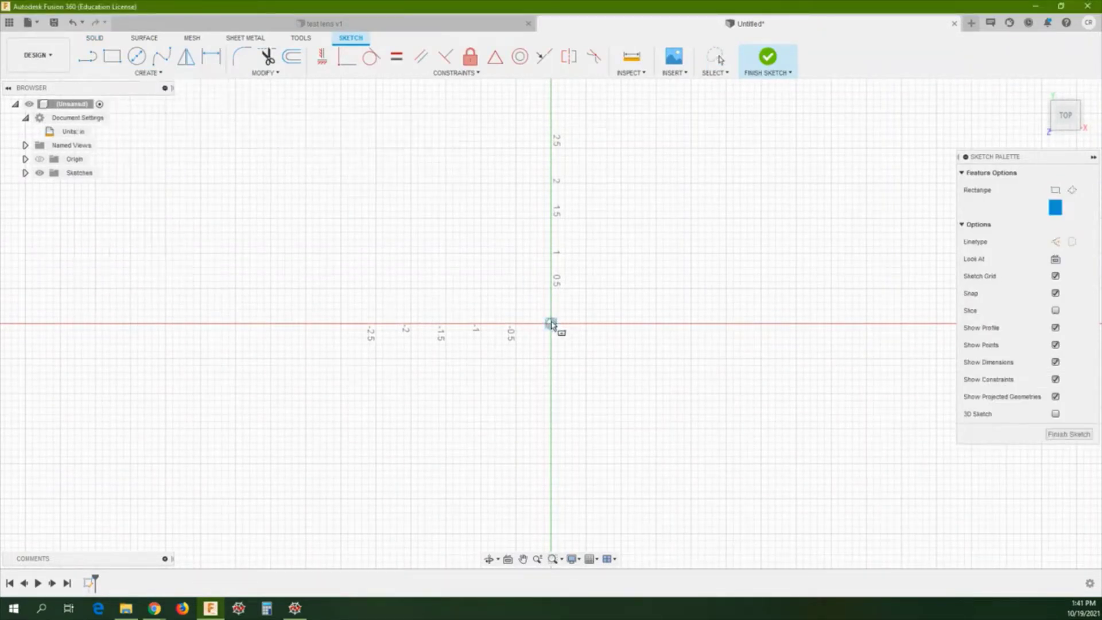
click(551, 324)
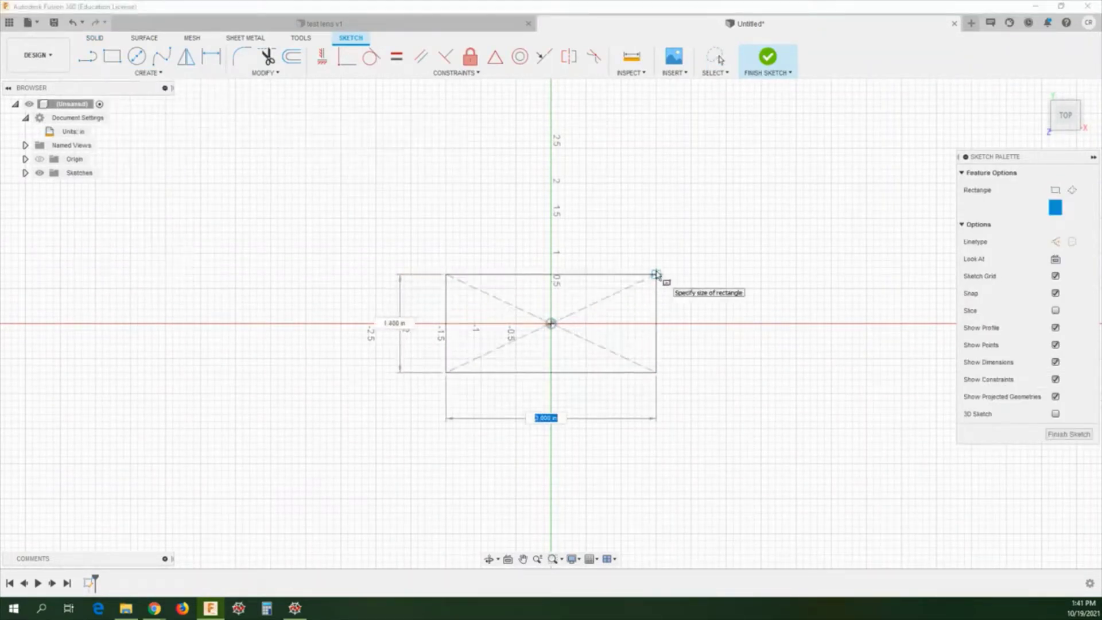
text(5)
key(Tab)
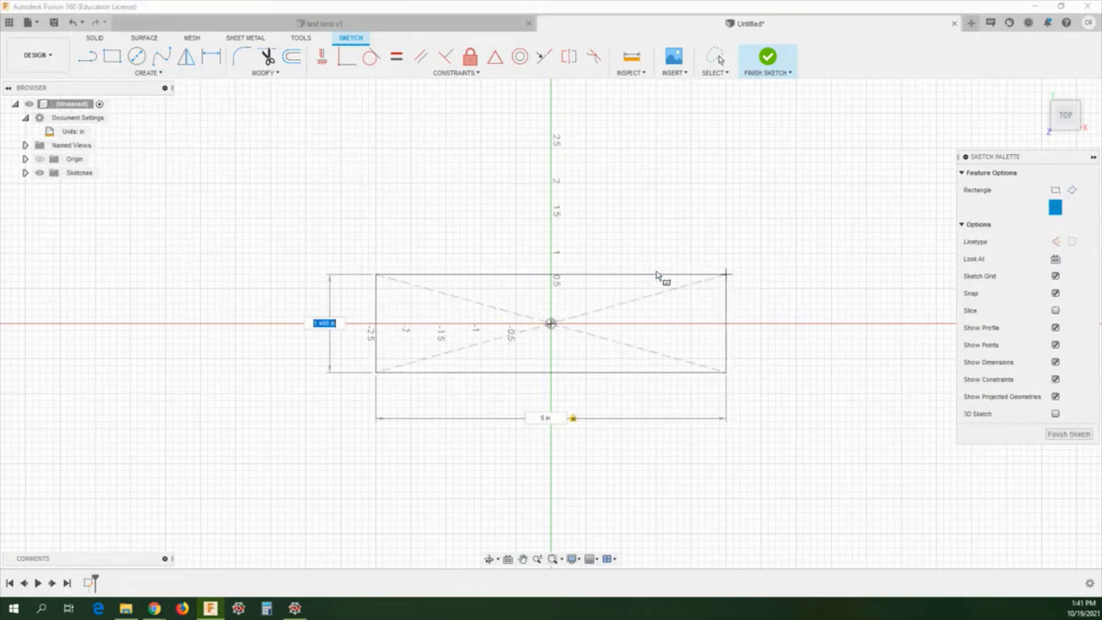
text(2)
key(Return)
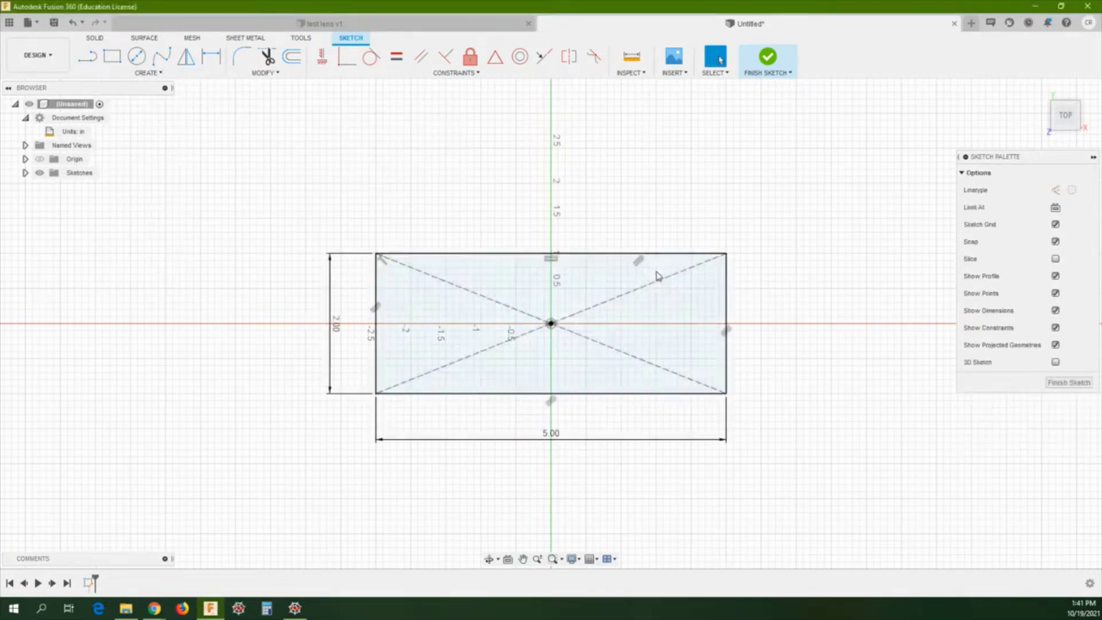
click(772, 59)
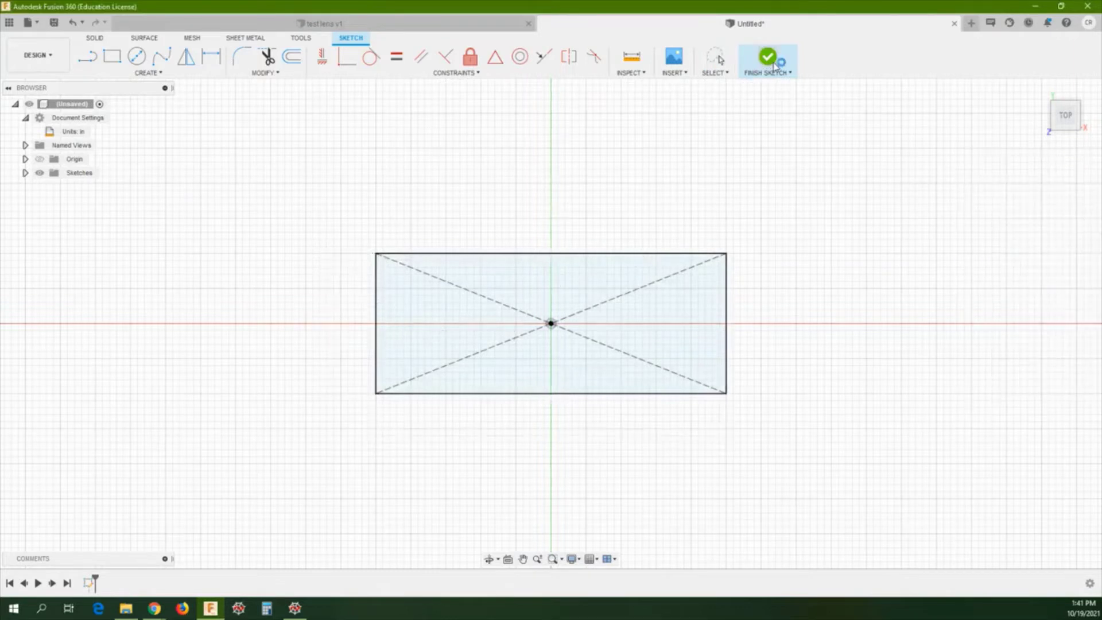
- Extrude the rectangle profile 3 in upward as a new body
click(113, 56)
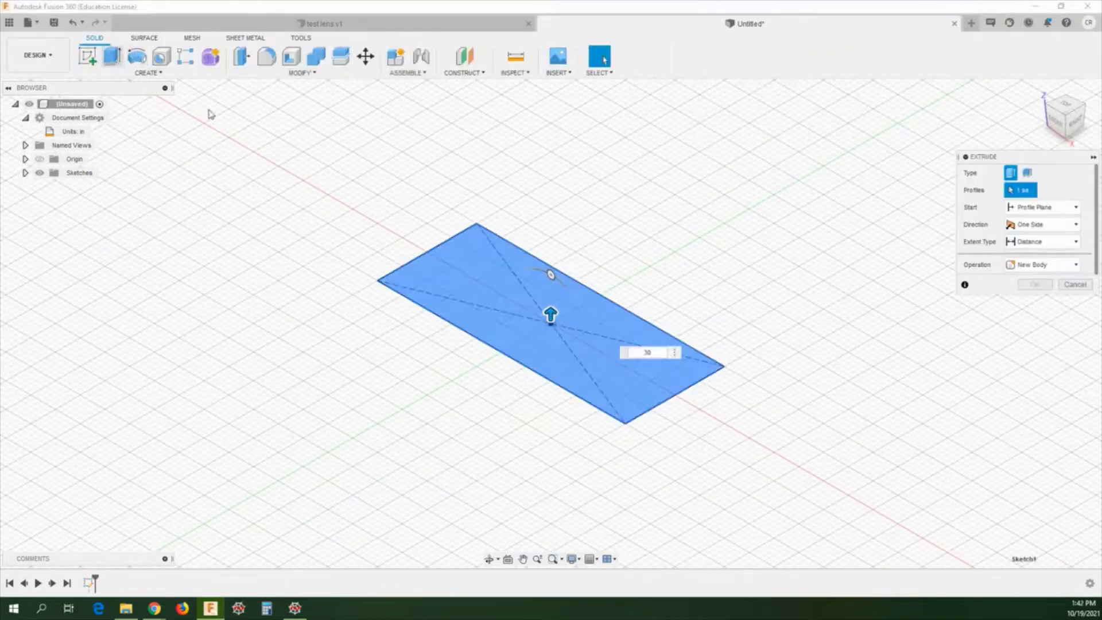
text(3)
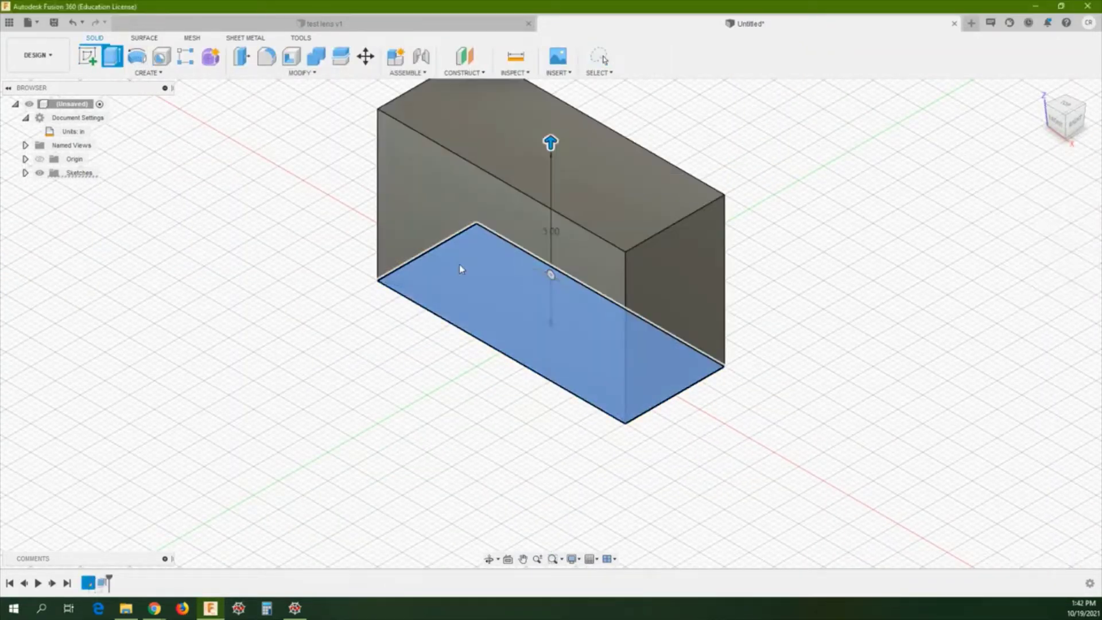
key(Return)
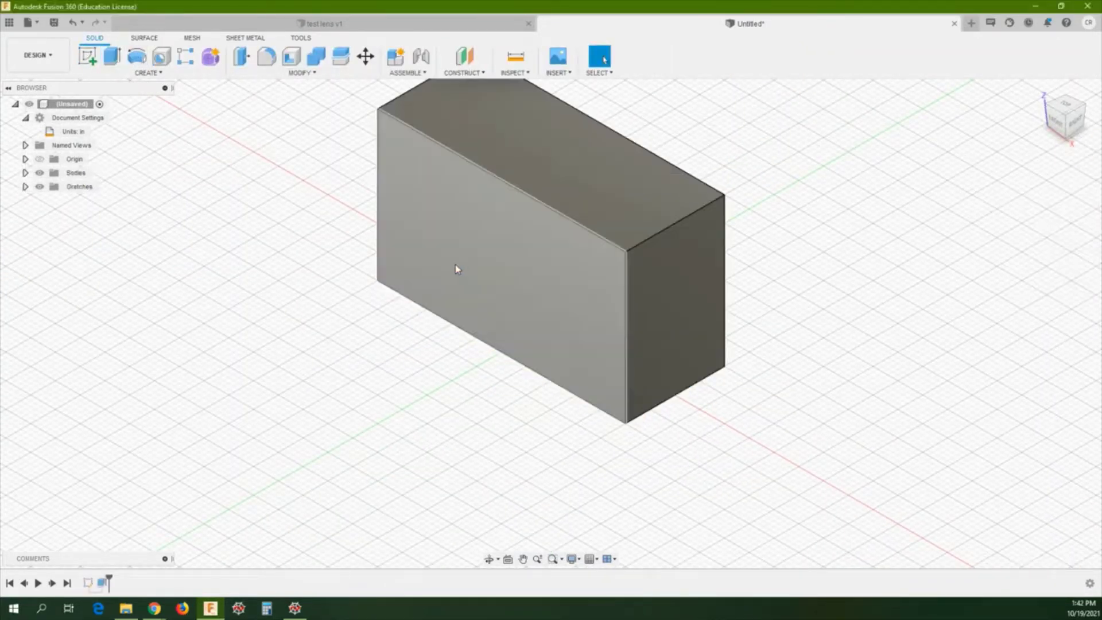
- Sketch on the block's top face and place four points in a row along its lengthwise centerline
click(87, 55)
click(410, 144)
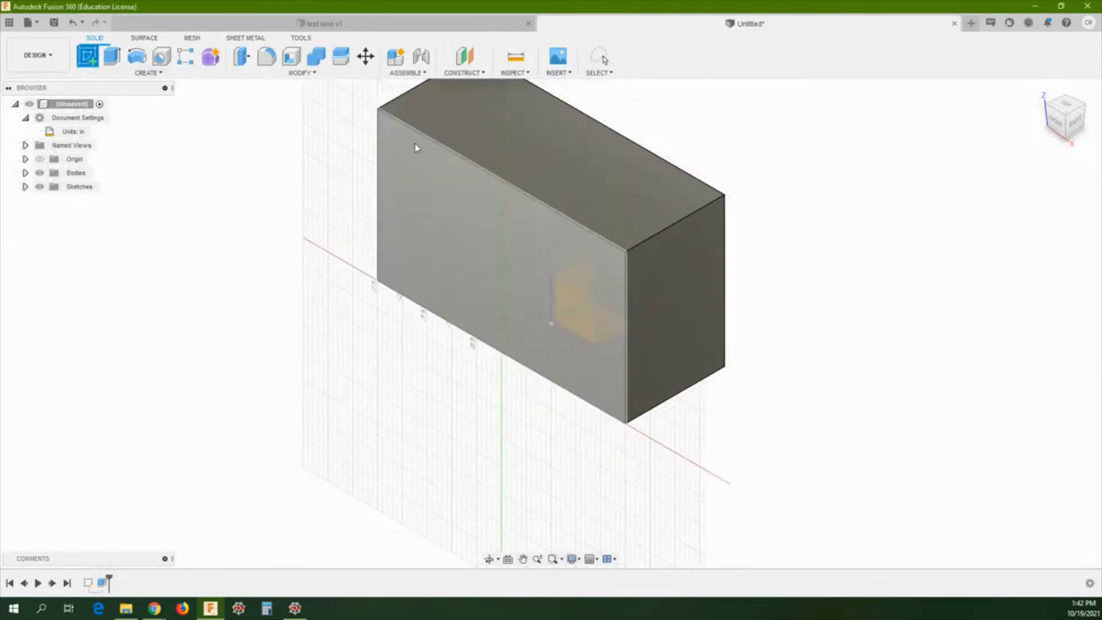
click(465, 129)
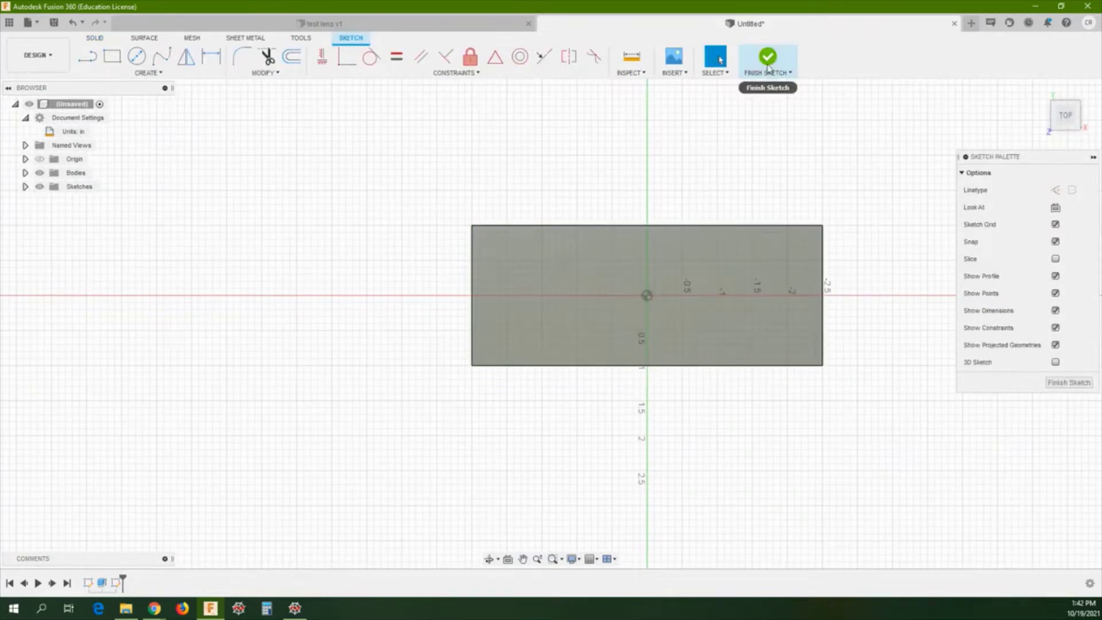
click(148, 73)
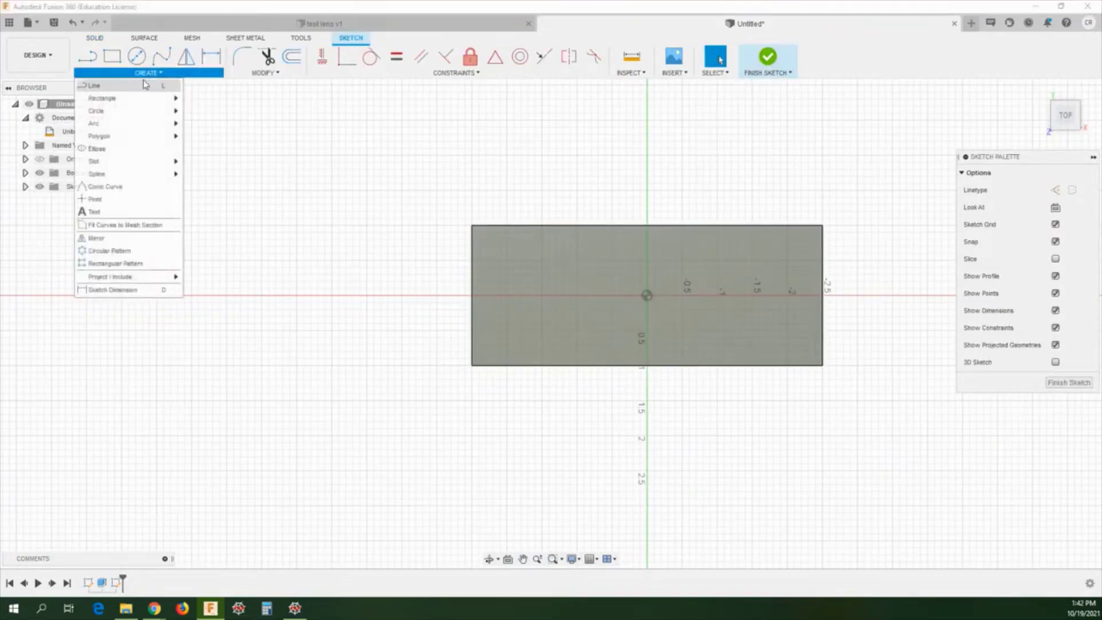
click(102, 200)
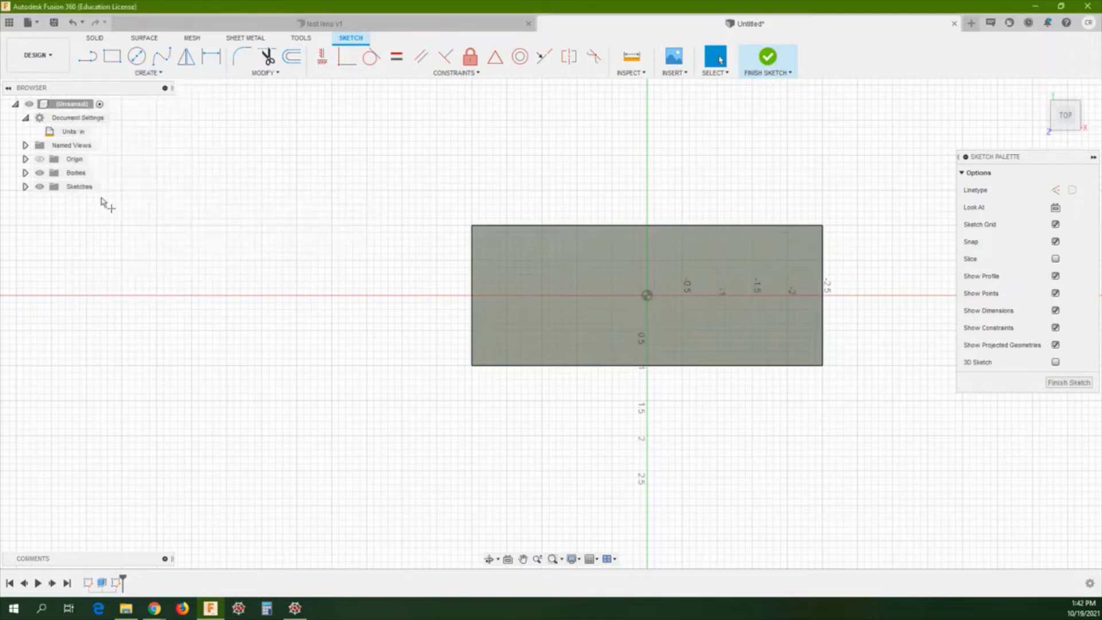
click(520, 295)
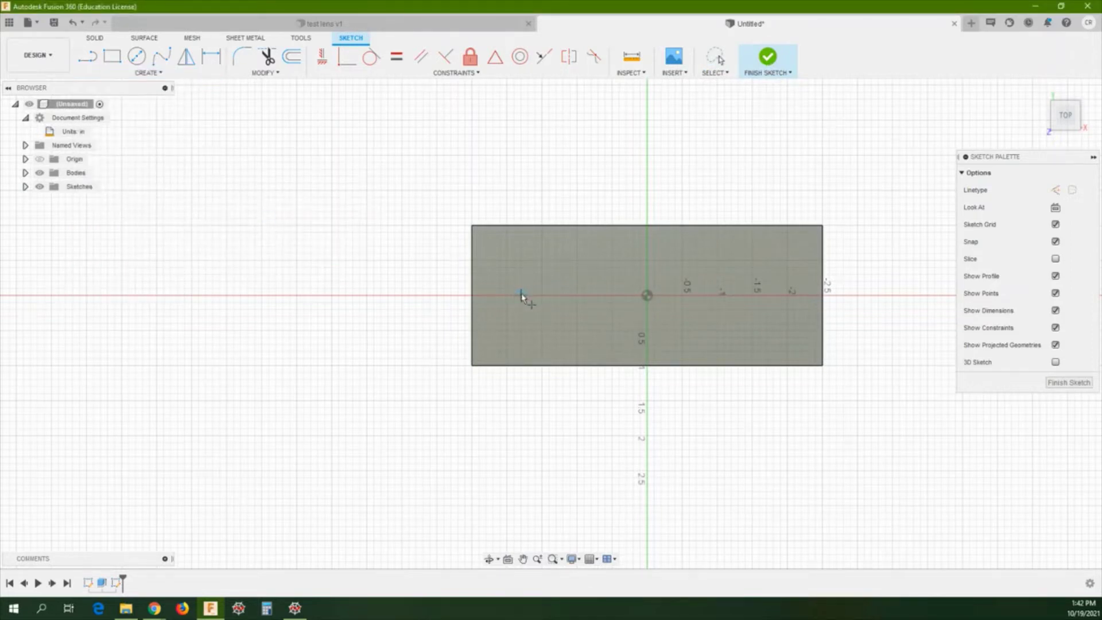
click(590, 295)
click(774, 295)
key(Escape)
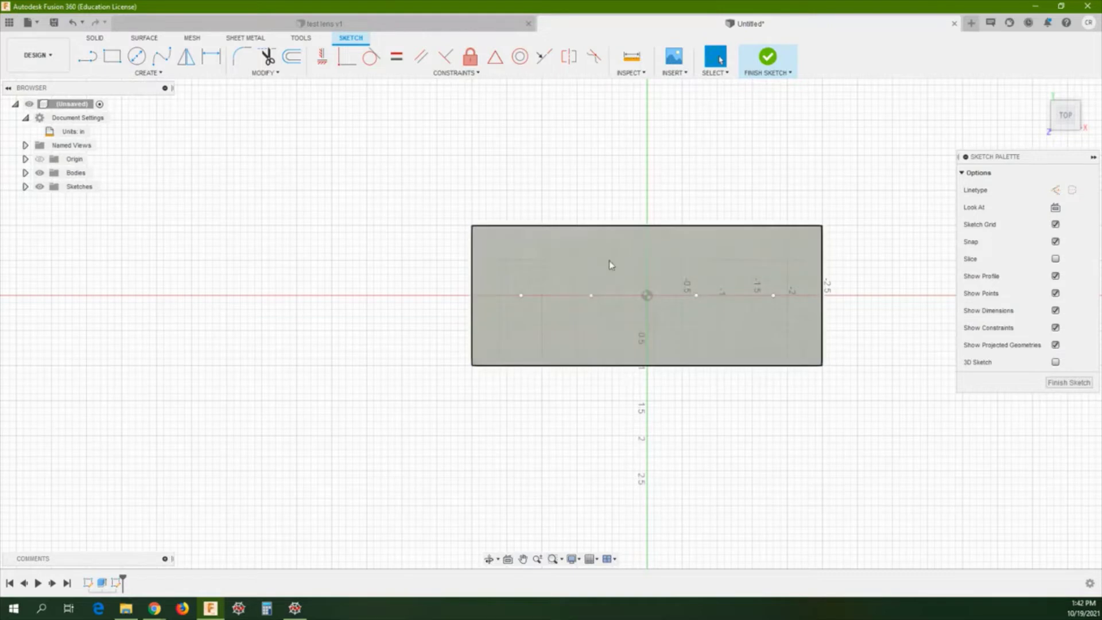
- Dimension the leftmost point 0.75 in from the face's left short edge and finish the sketch
key(d)
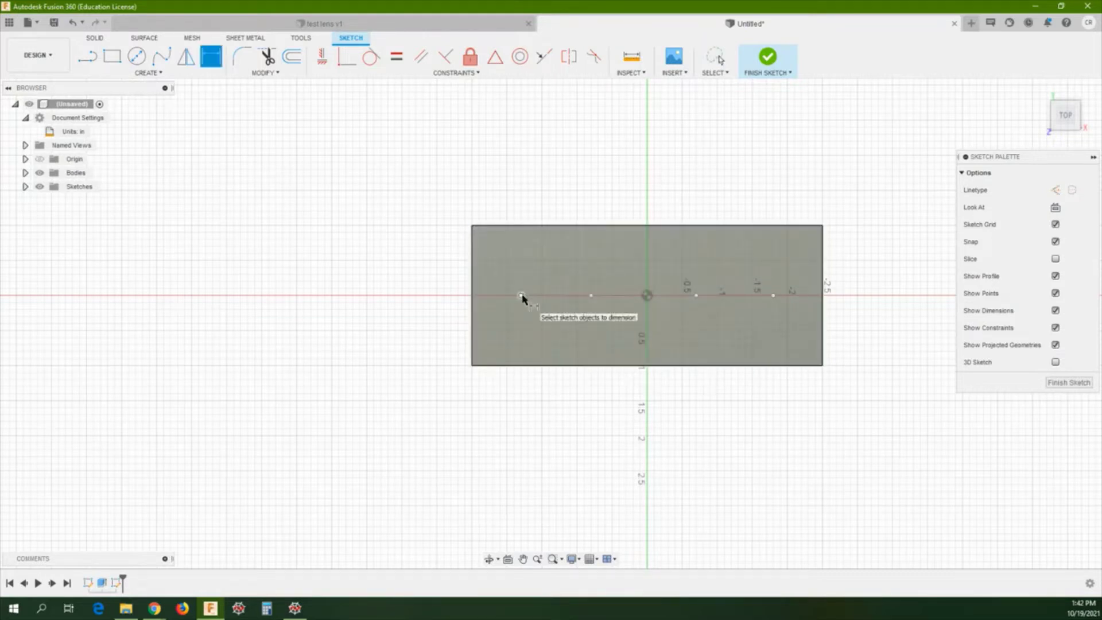
click(521, 295)
click(472, 301)
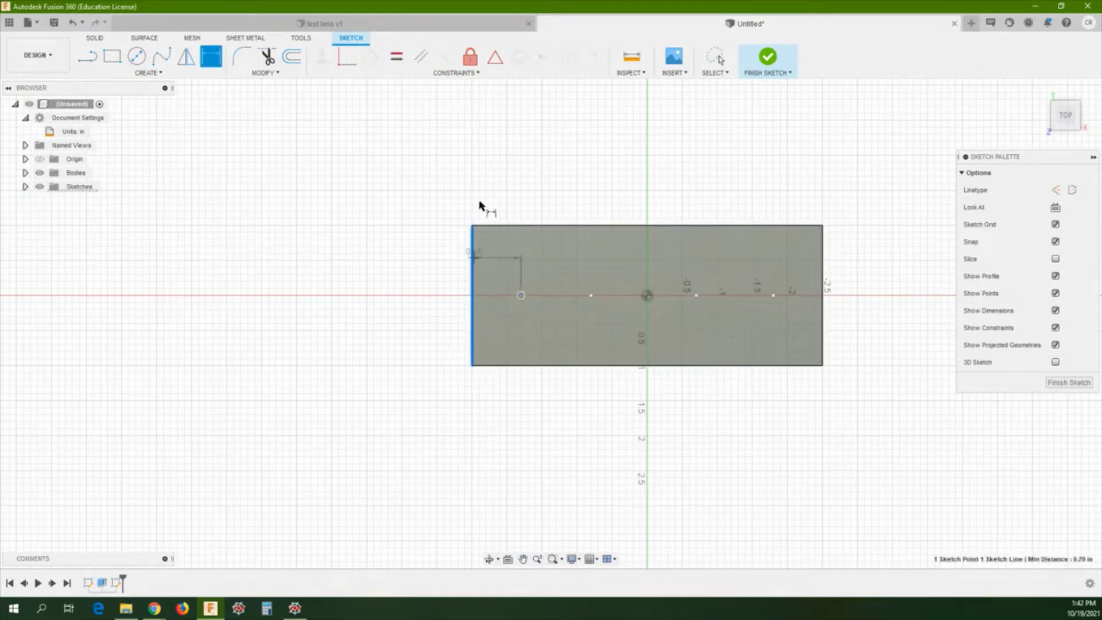
click(485, 186)
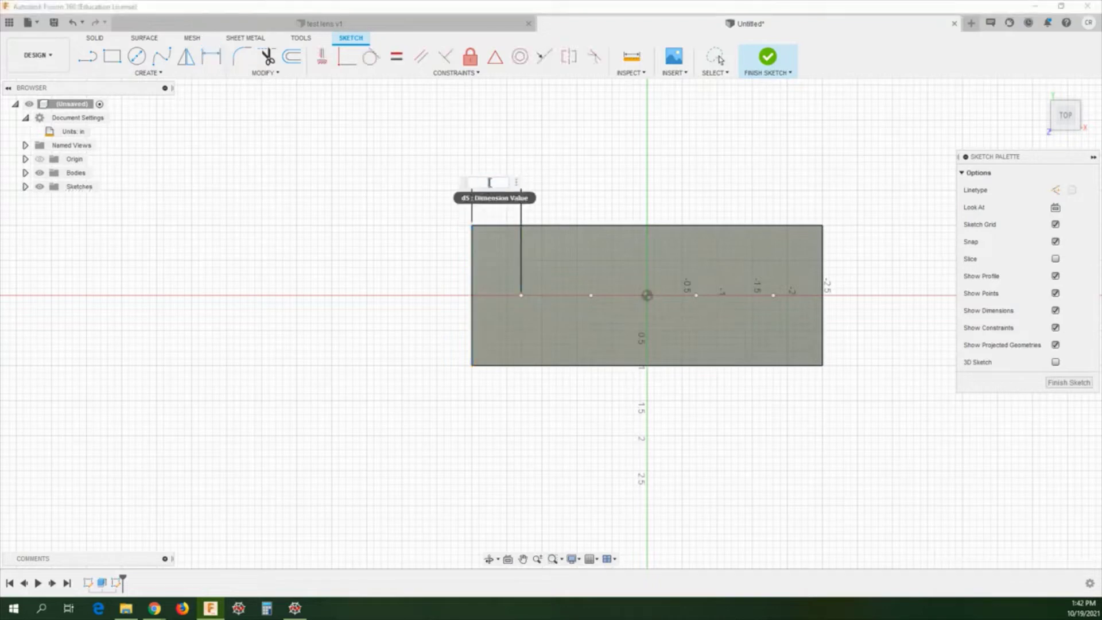
text(.75)
key(Return)
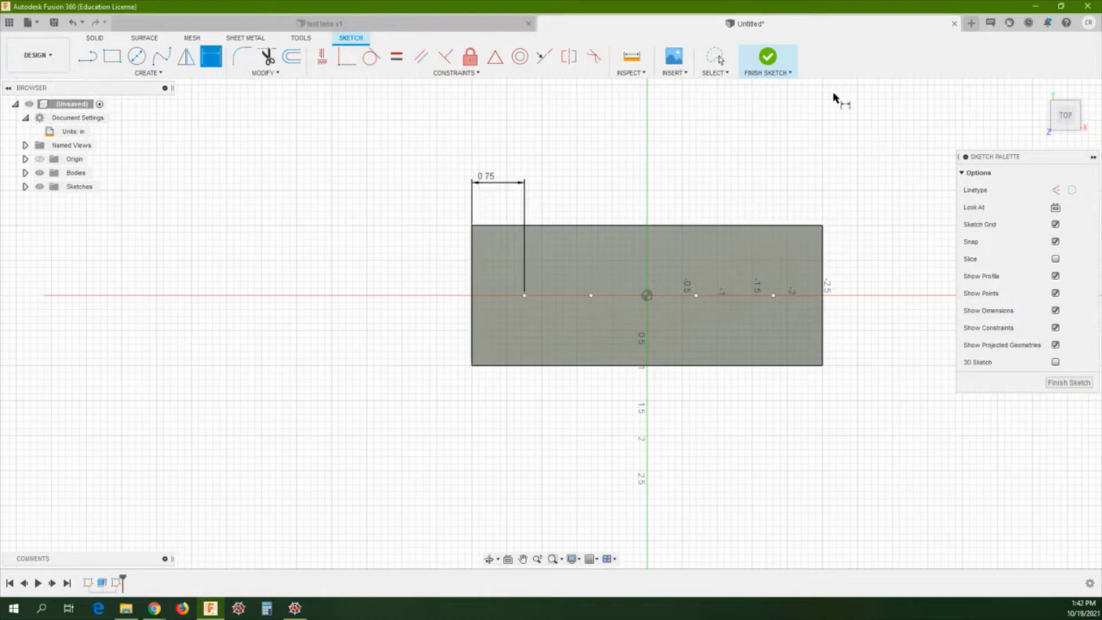
click(769, 56)
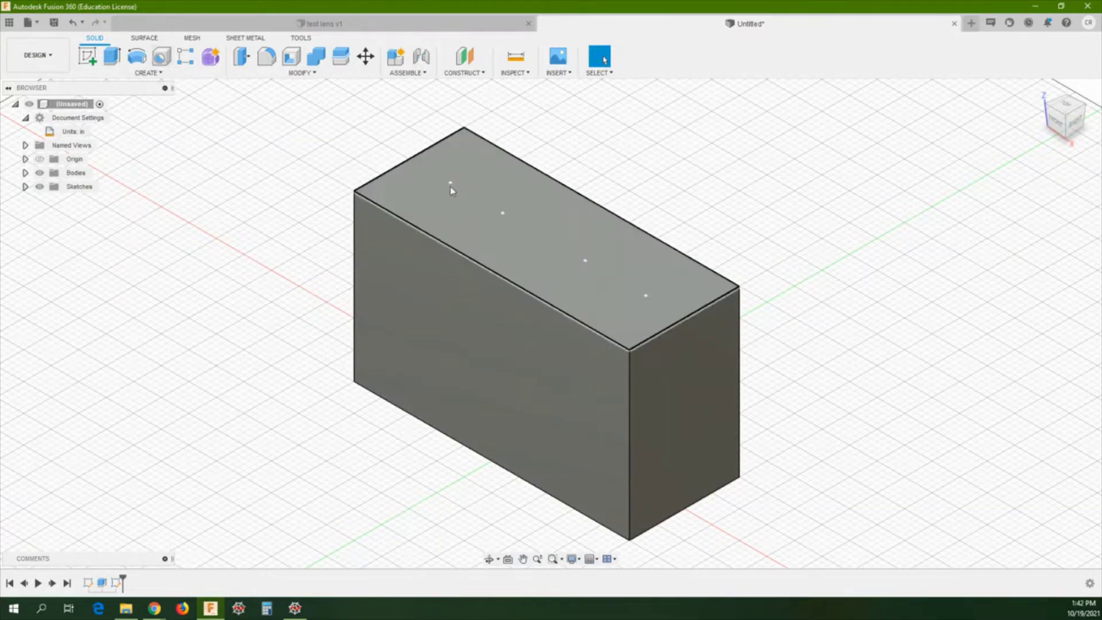
- Start a hole at the leftmost sketch point on the top face and check its callout in the reference drawing in Chrome
click(162, 56)
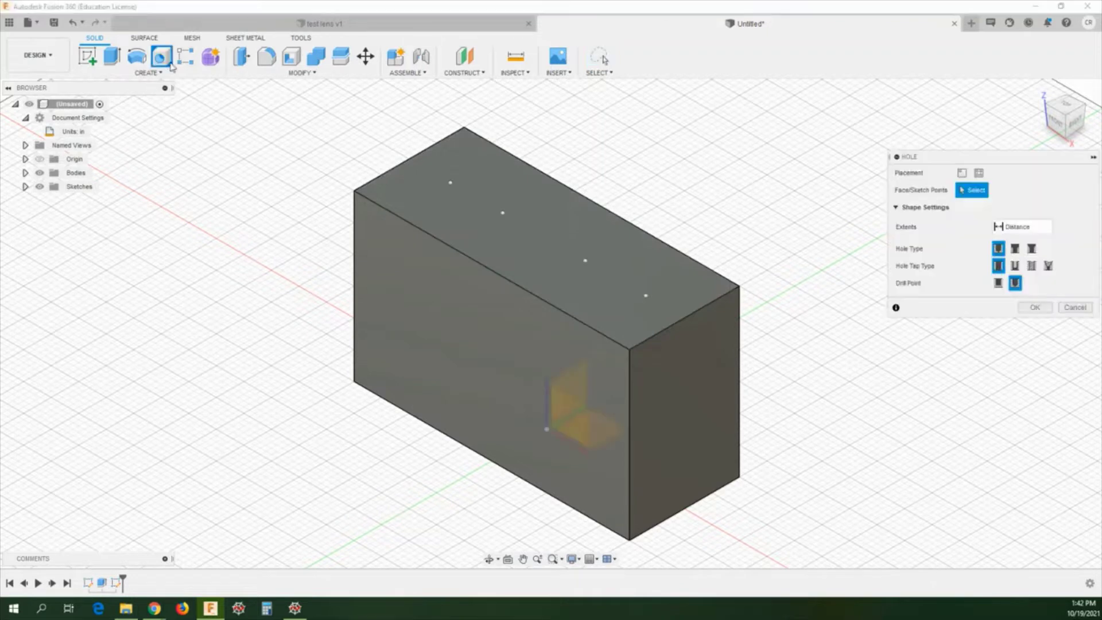
click(450, 183)
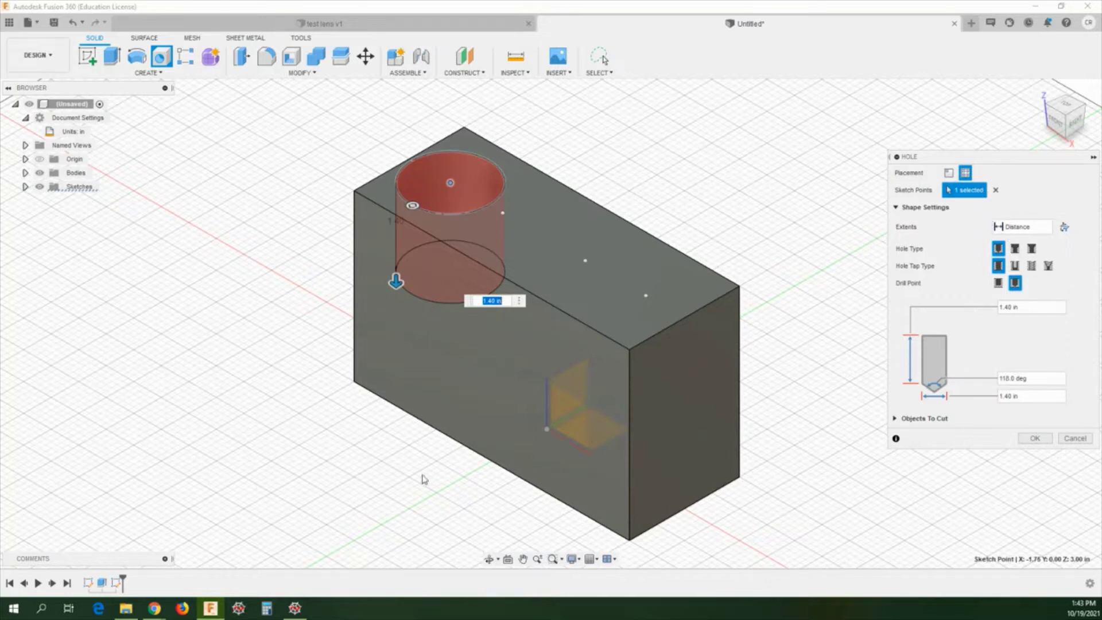
mouse_move(154, 608)
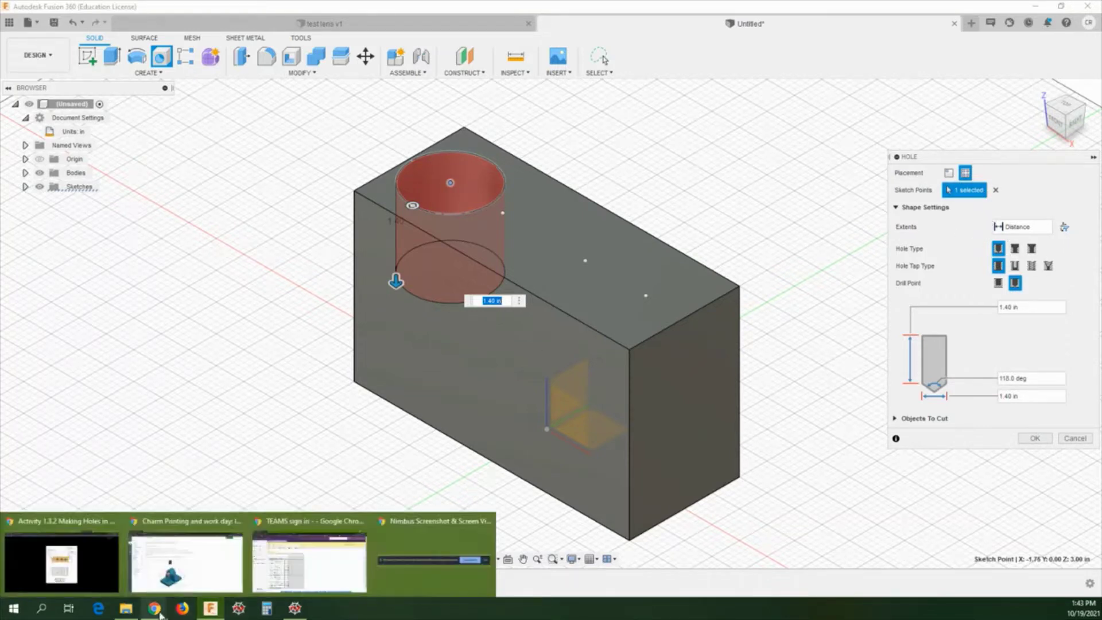
click(103, 576)
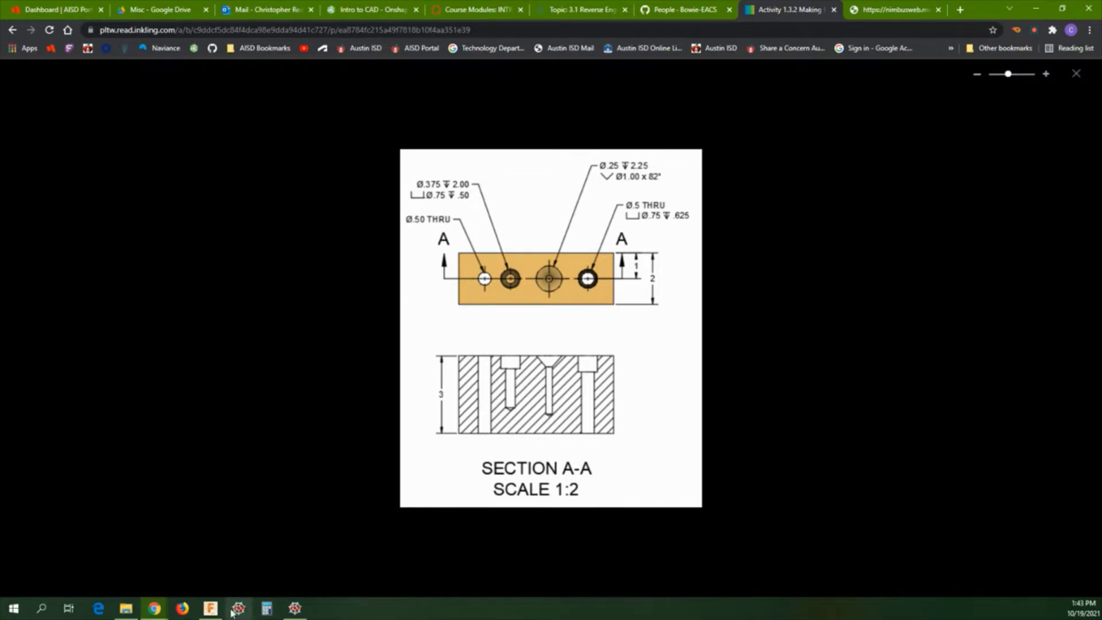
click(213, 604)
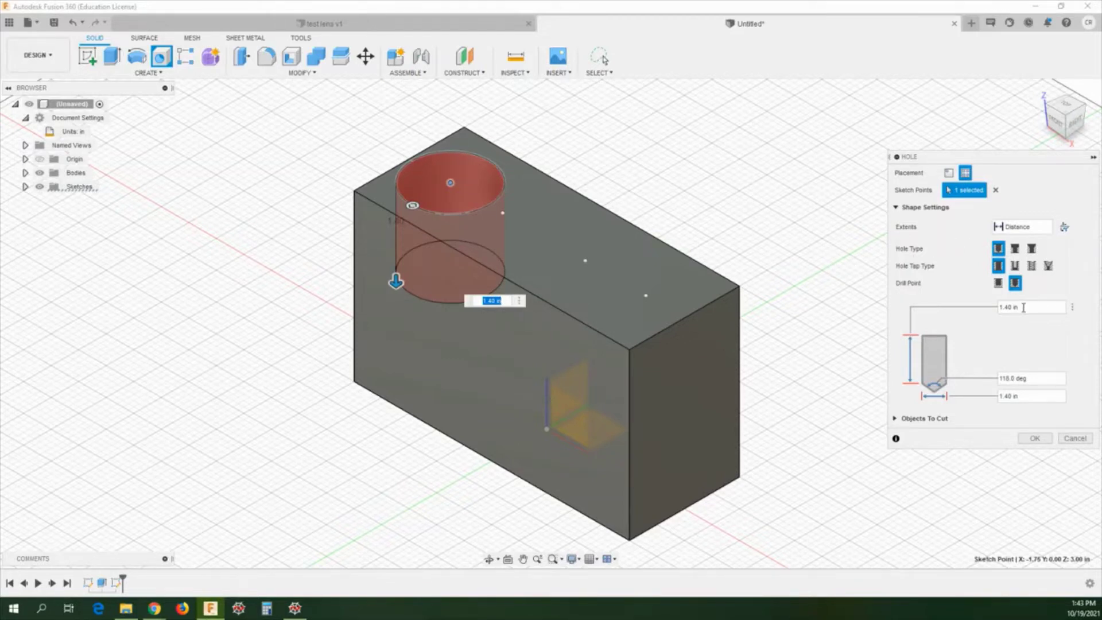
- Set the first hole's diameter to 0.5 in and its extents to All, and create the hole
click(1021, 398)
drag(1025, 396, 980, 398)
key(BackSpace)
text(.5)
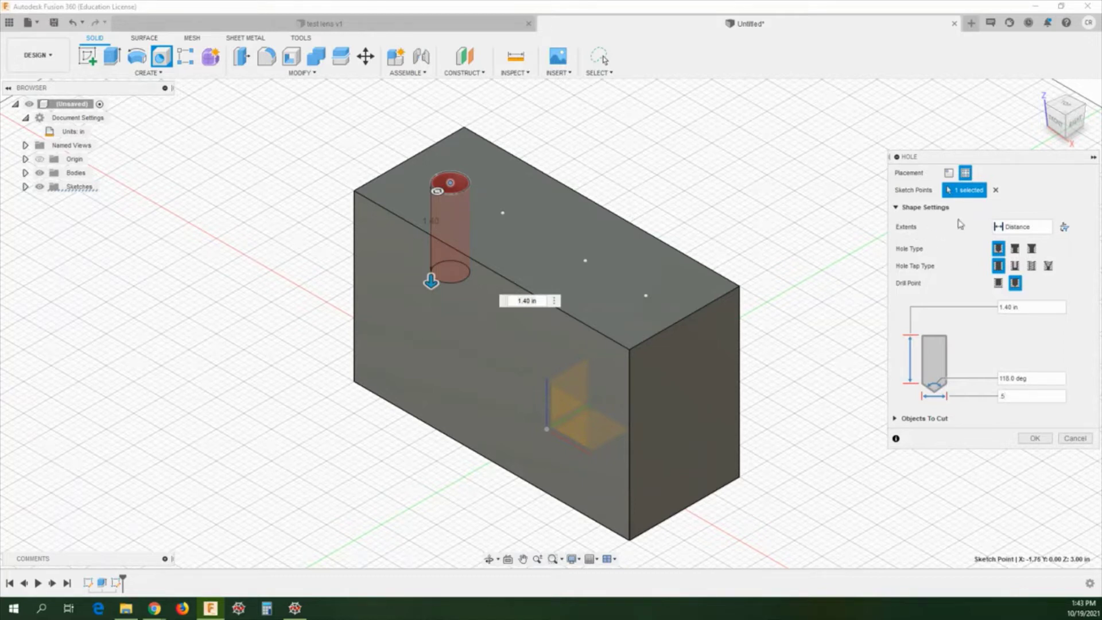
click(1022, 227)
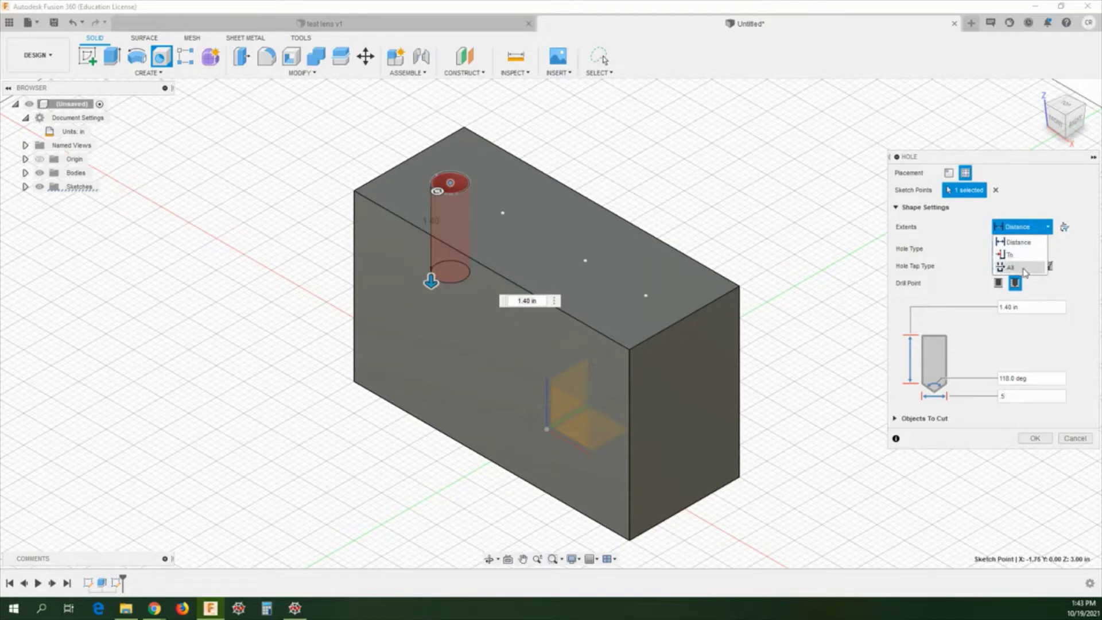
click(1026, 268)
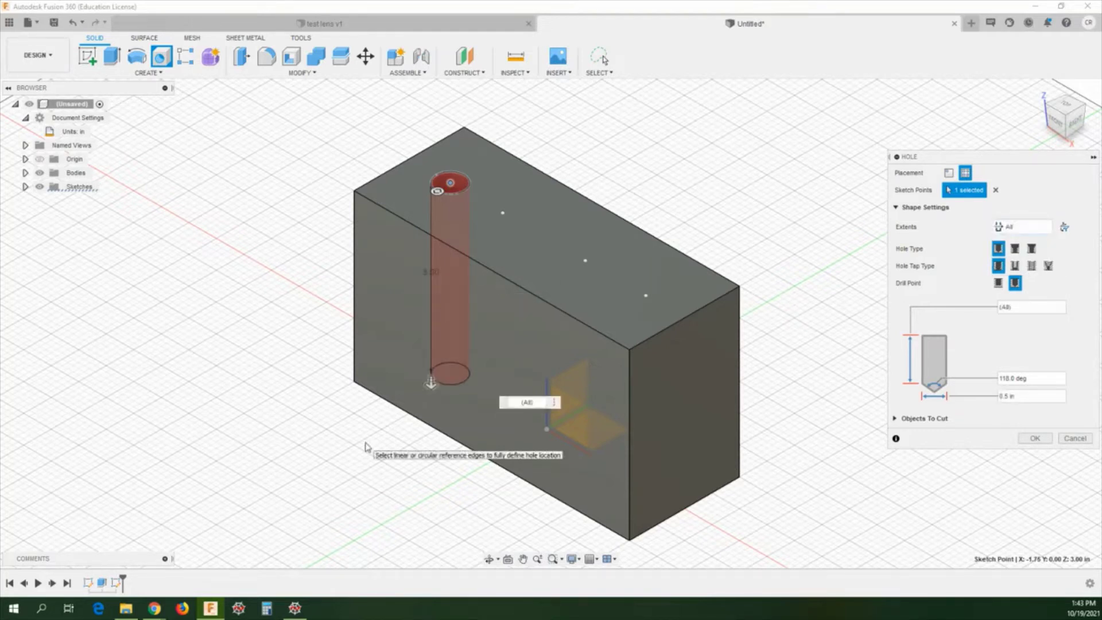
shift+middle_drag(369, 445, 383, 426)
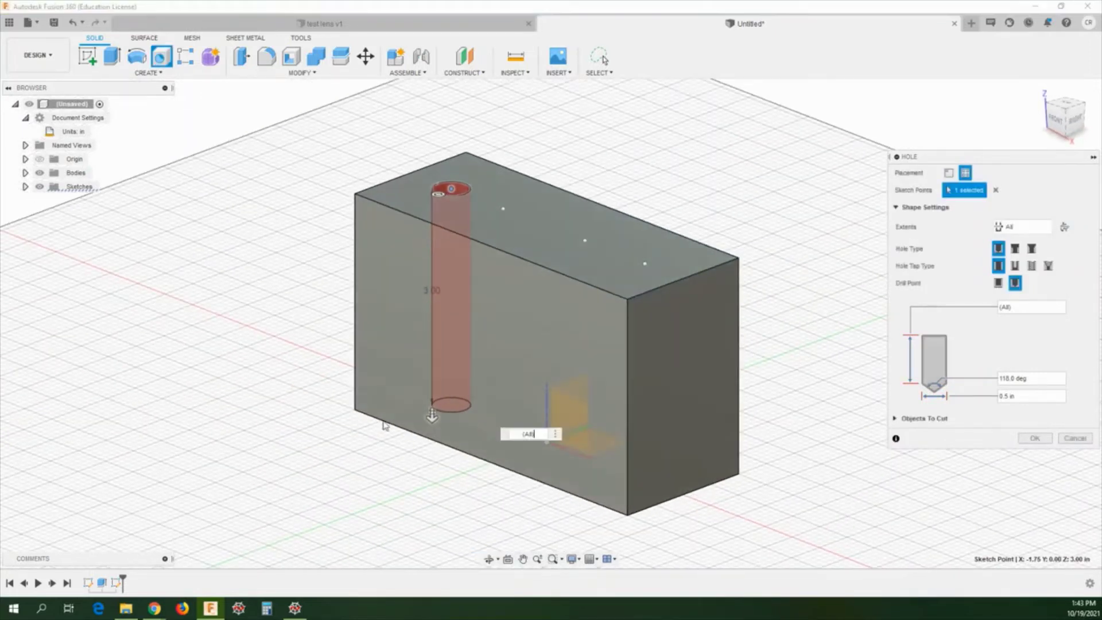
click(1037, 438)
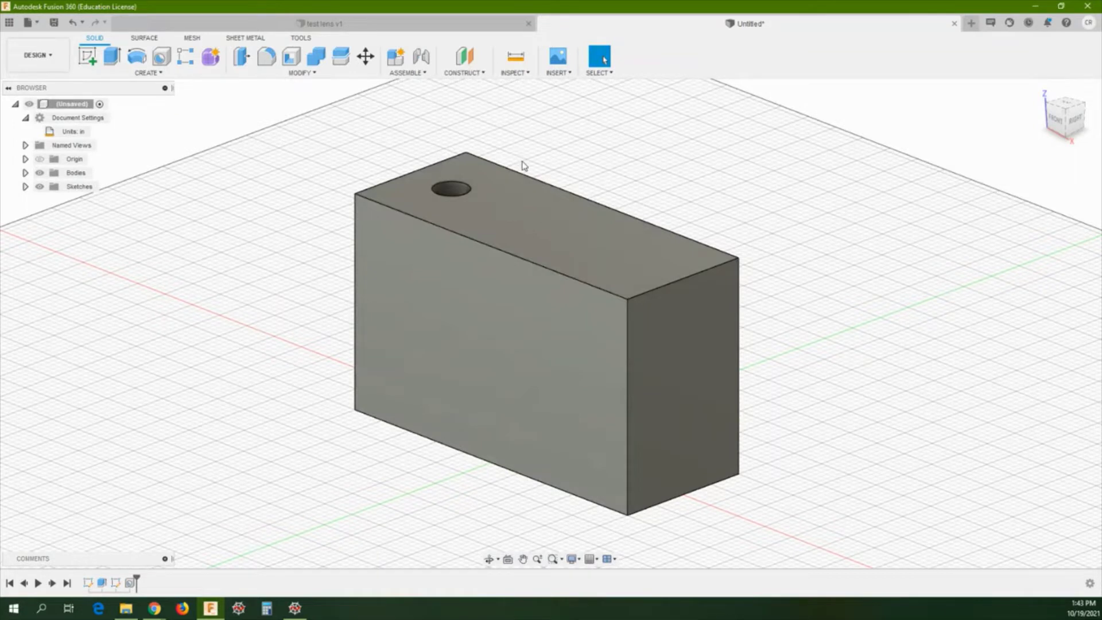
- Show Sketch2 again so its points on the block's top face can be selected
mouse_move(524, 166)
shift+middle_down()
mouse_move(516, 187)
mouse_move(546, 211)
mouse_move(537, 228)
mouse_move(540, 170)
shift+middle_up()
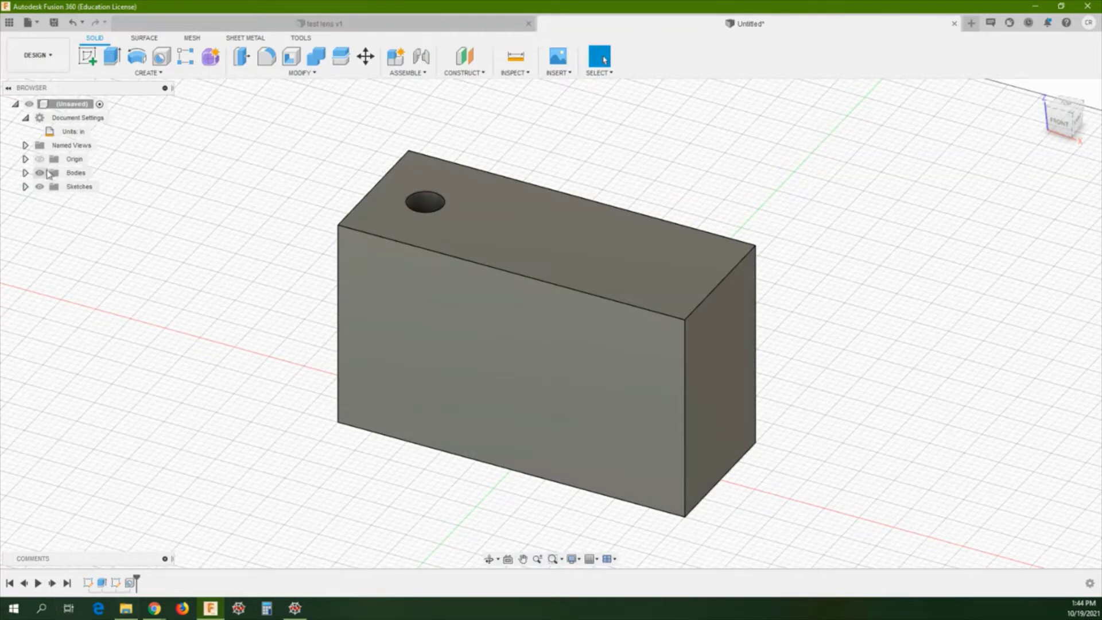
click(25, 187)
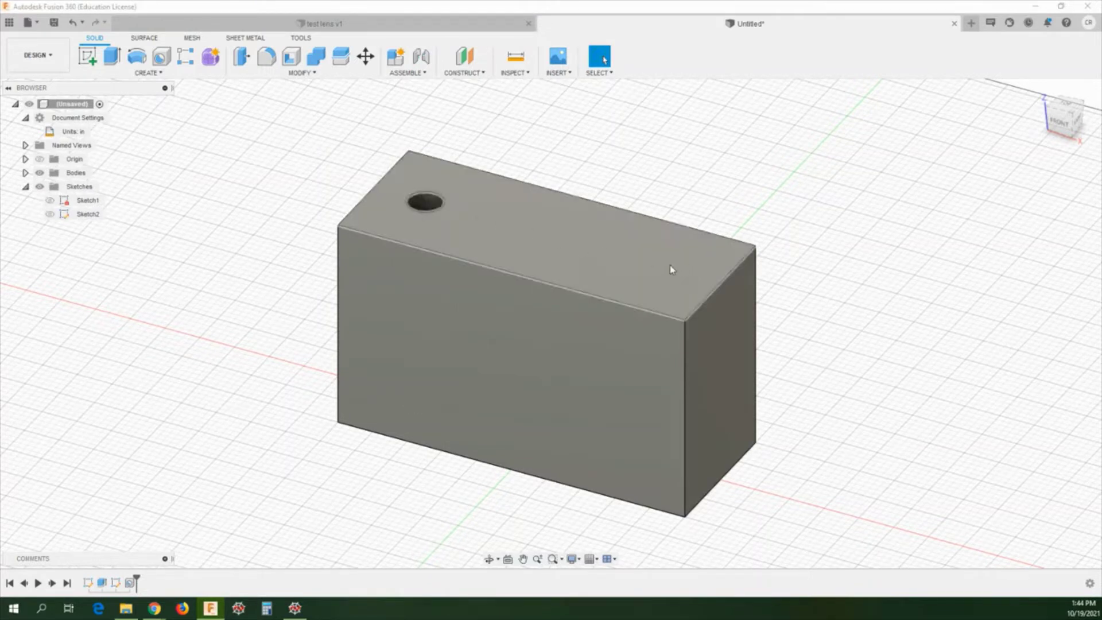
click(54, 216)
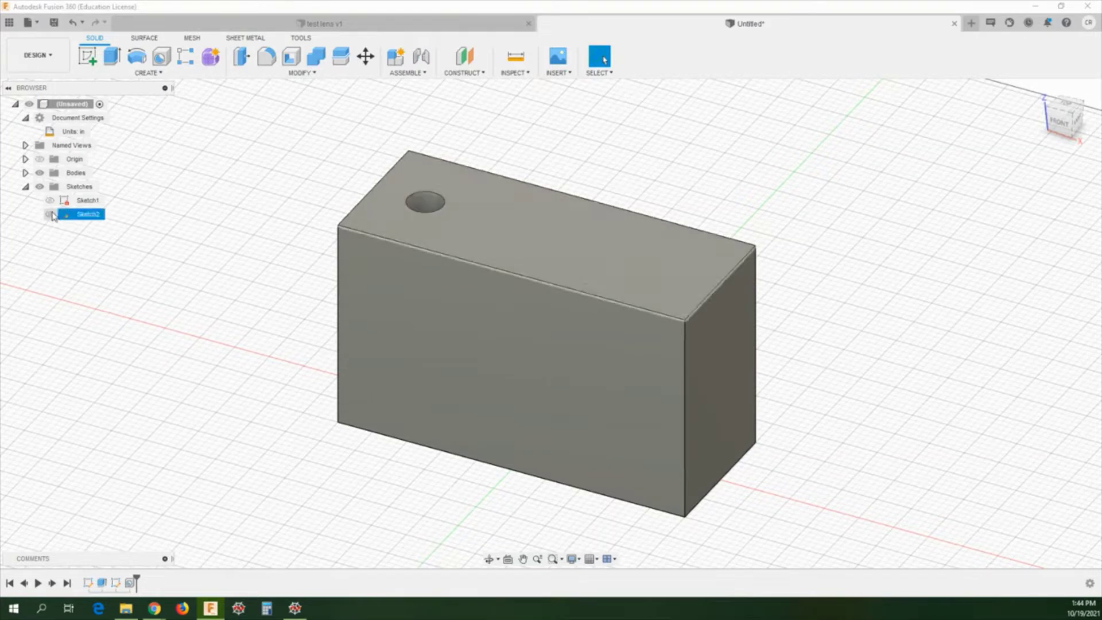
click(50, 215)
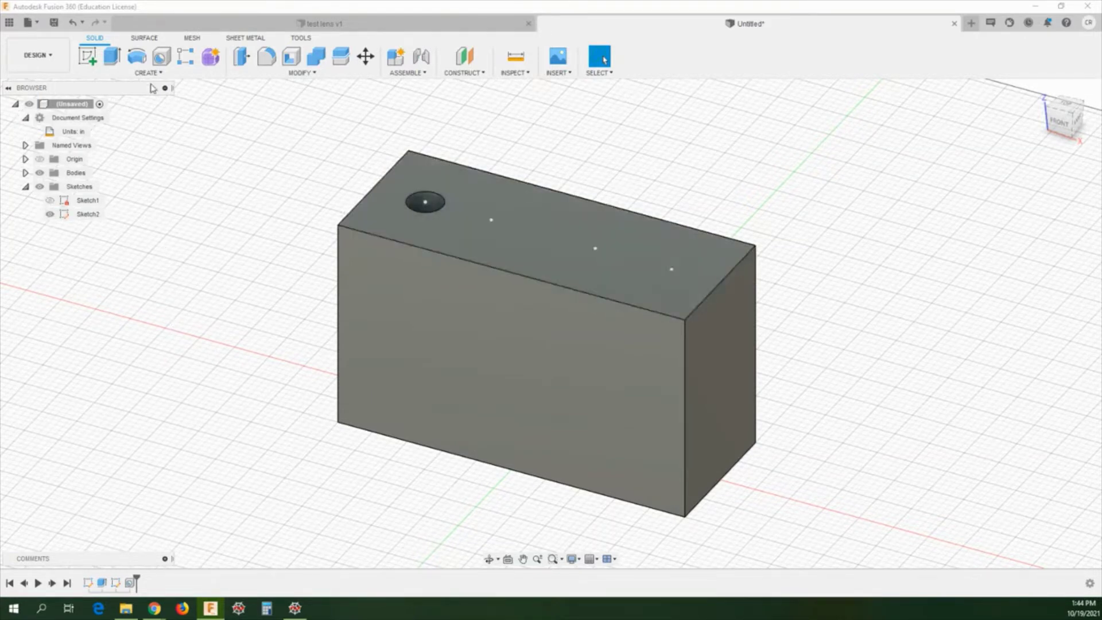
- Start a hole at the second sketch point from the left and check its callout in the reference drawing in Chrome
click(162, 55)
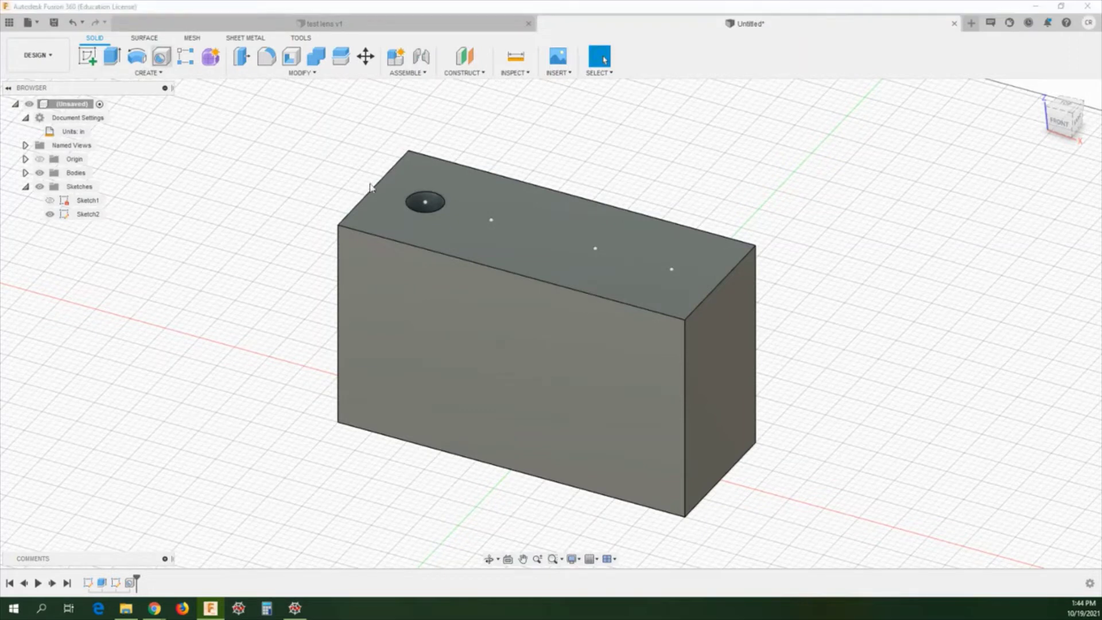
click(490, 222)
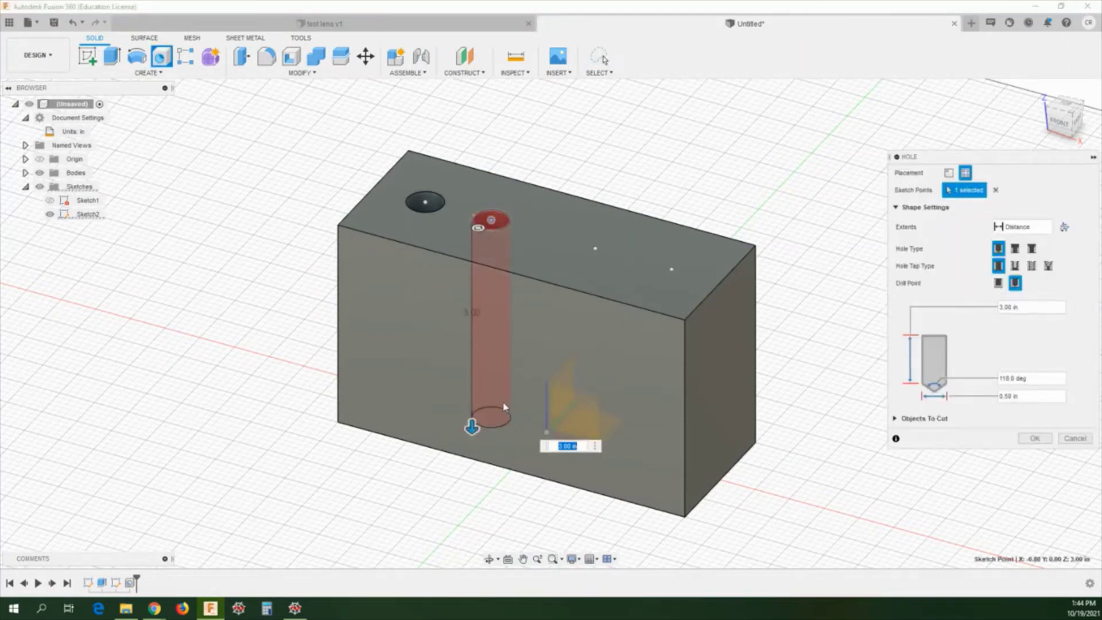
mouse_move(154, 608)
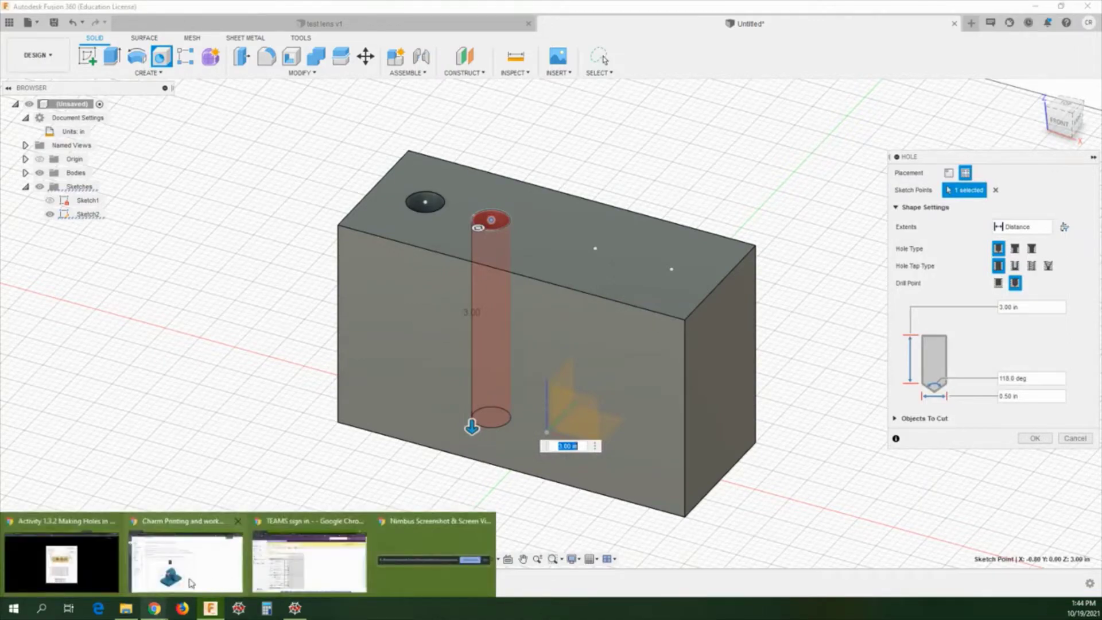
click(101, 574)
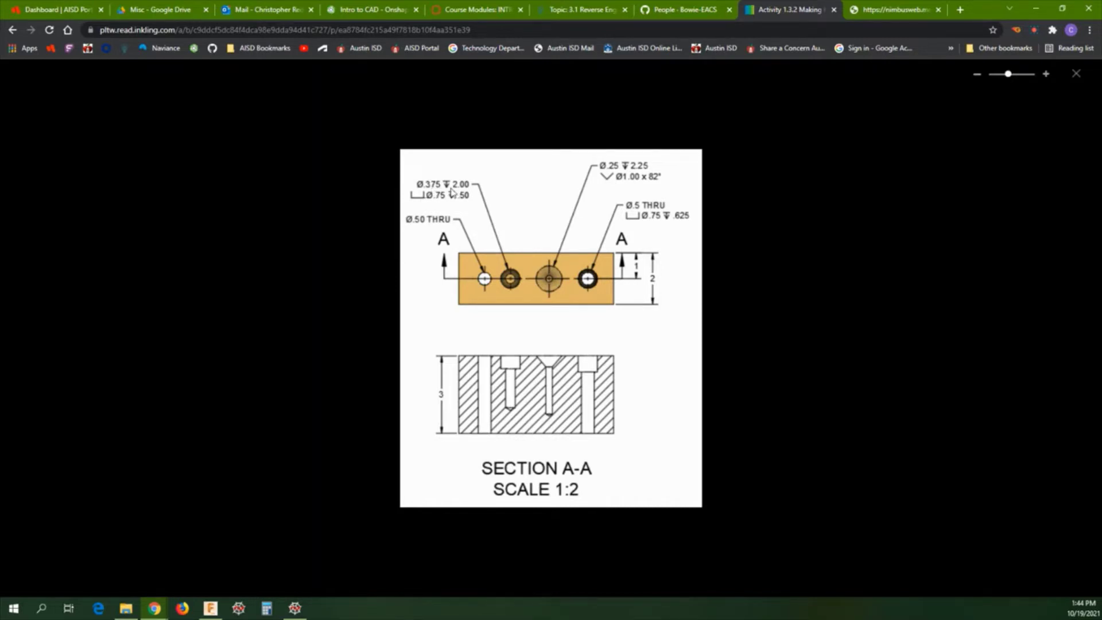
click(210, 608)
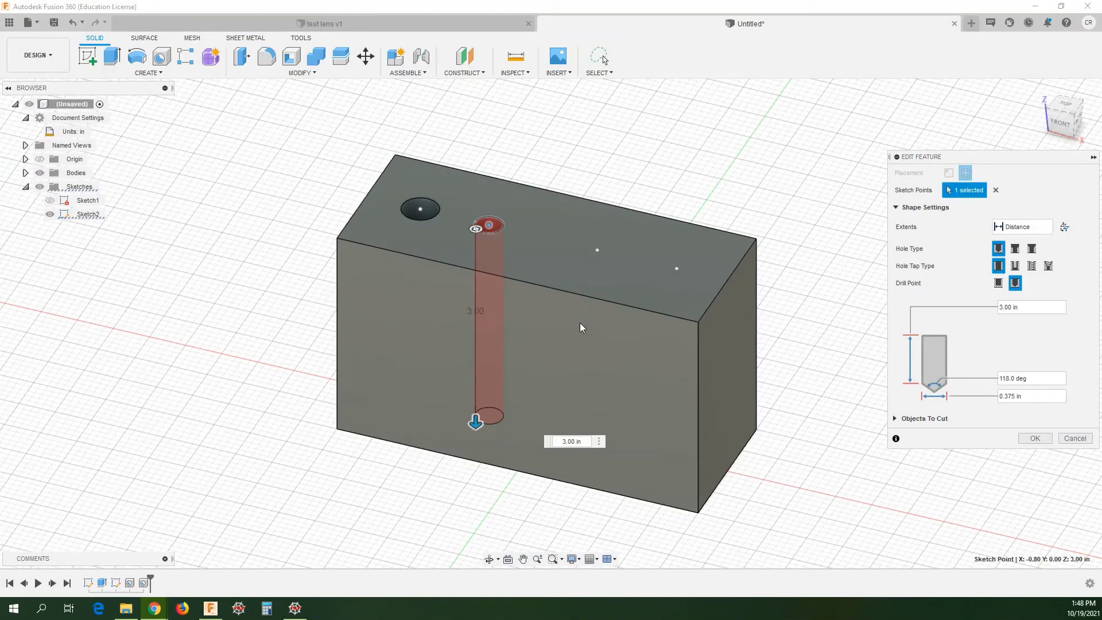
- Make the second hole a counterbore 0.75 in wide and 0.5 in deep, with a total depth of 2 in, and apply it
click(1016, 249)
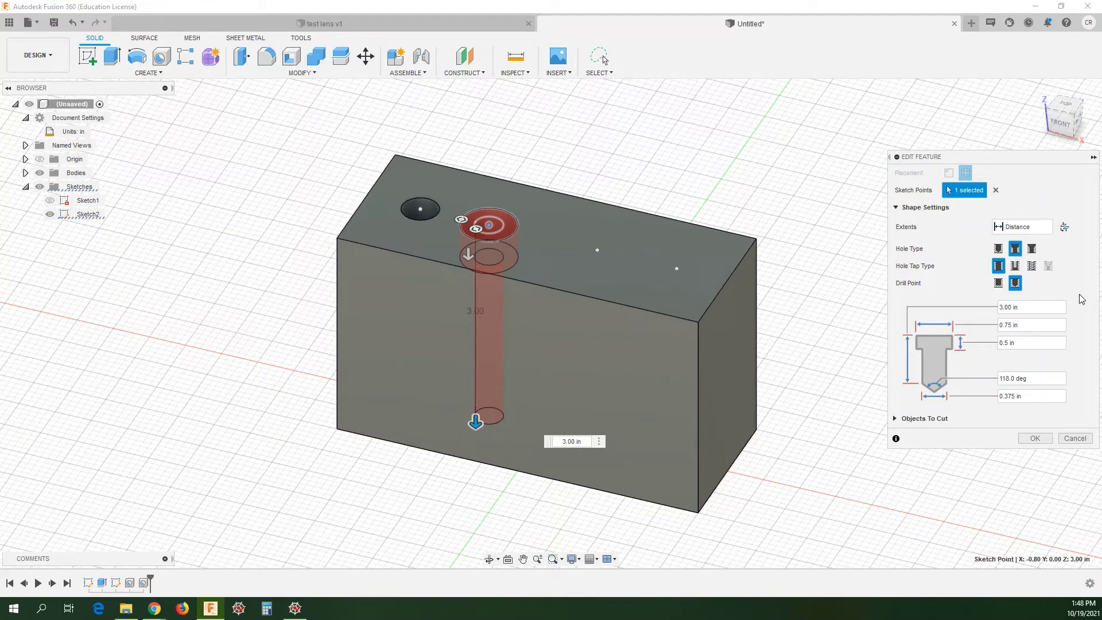
text(2)
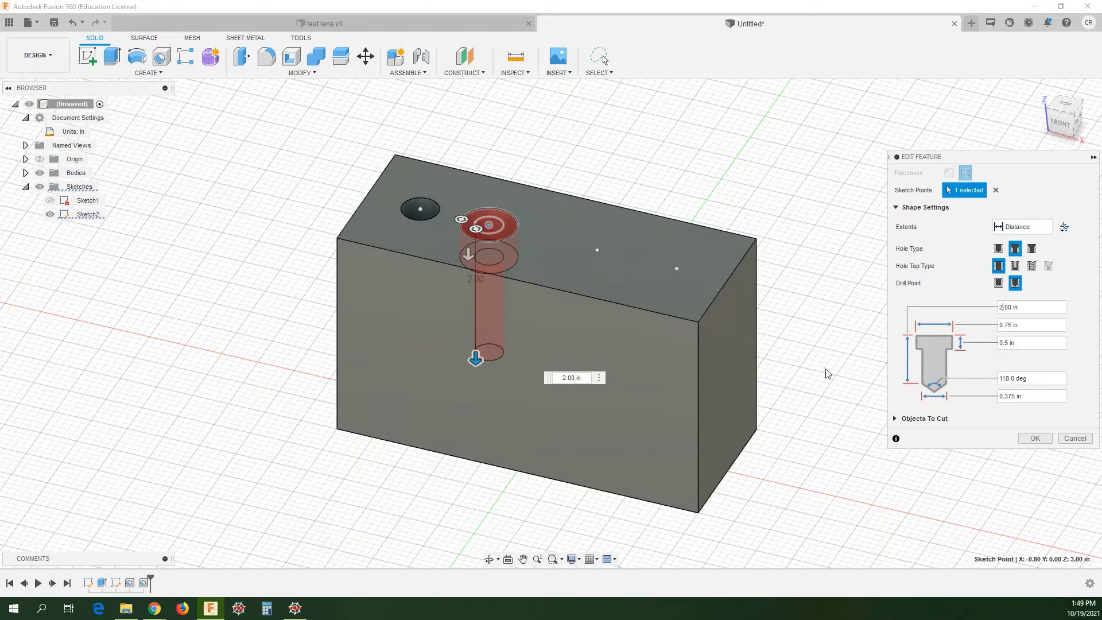
click(1036, 438)
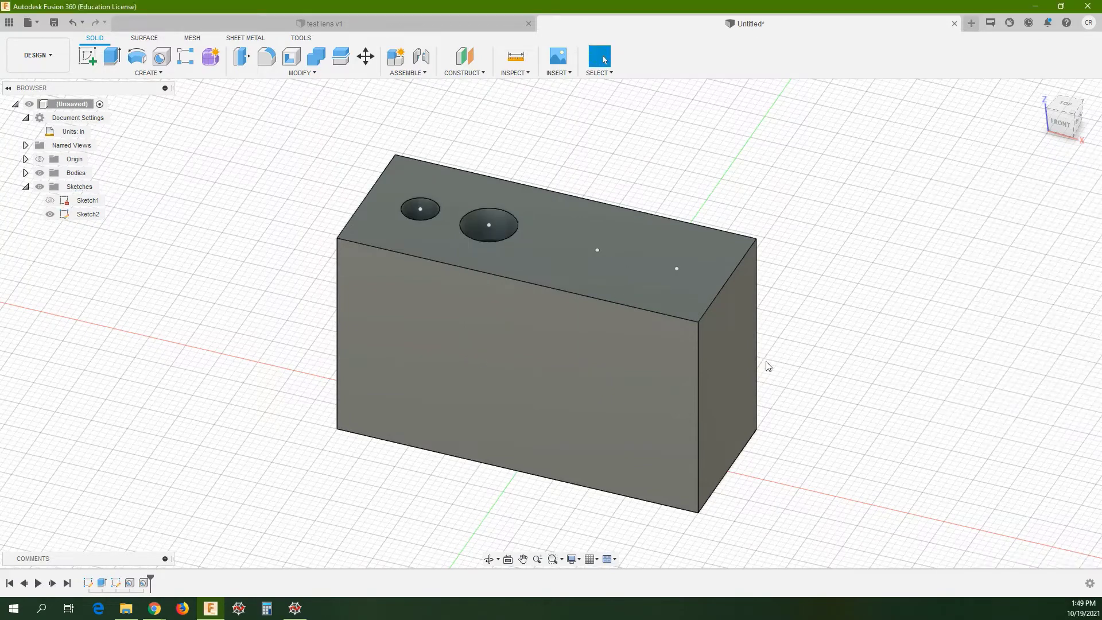
shift+middle_drag(569, 271, 564, 315)
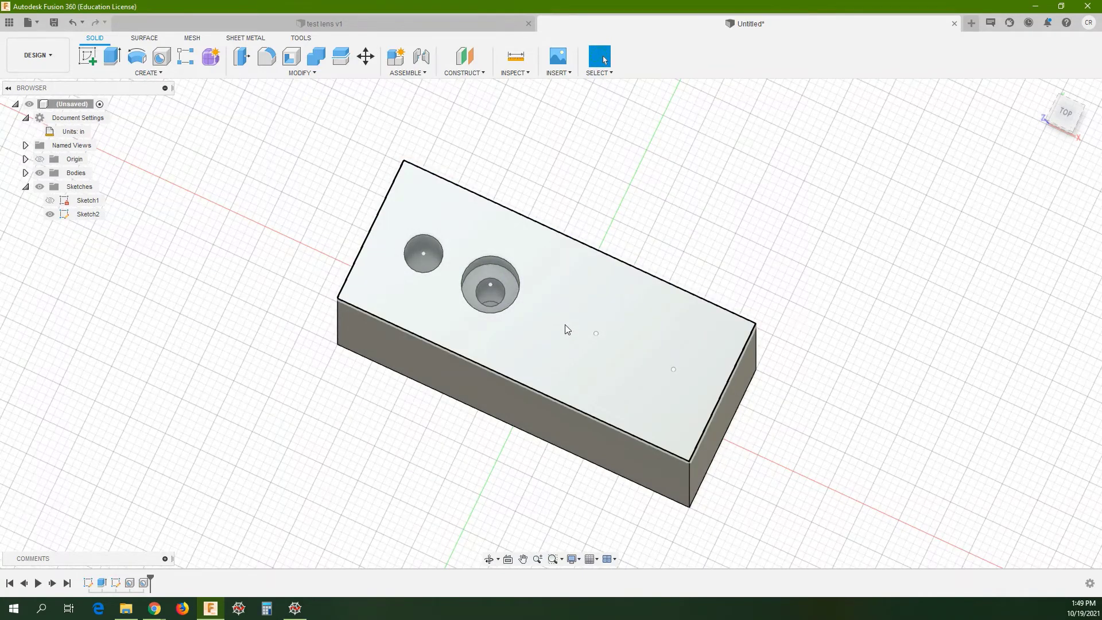
mouse_move(564, 325)
shift+middle_down()
mouse_move(574, 302)
mouse_move(565, 306)
shift+middle_up()
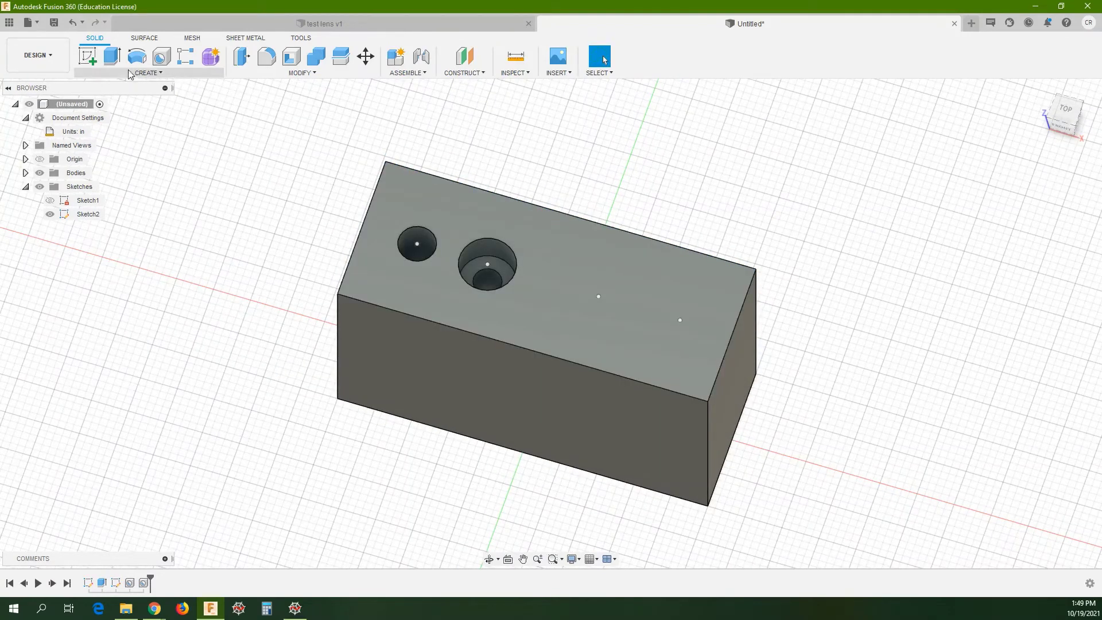
- Start a countersink hole at the third sketch point and check its callout in the reference drawing in Chrome
click(161, 56)
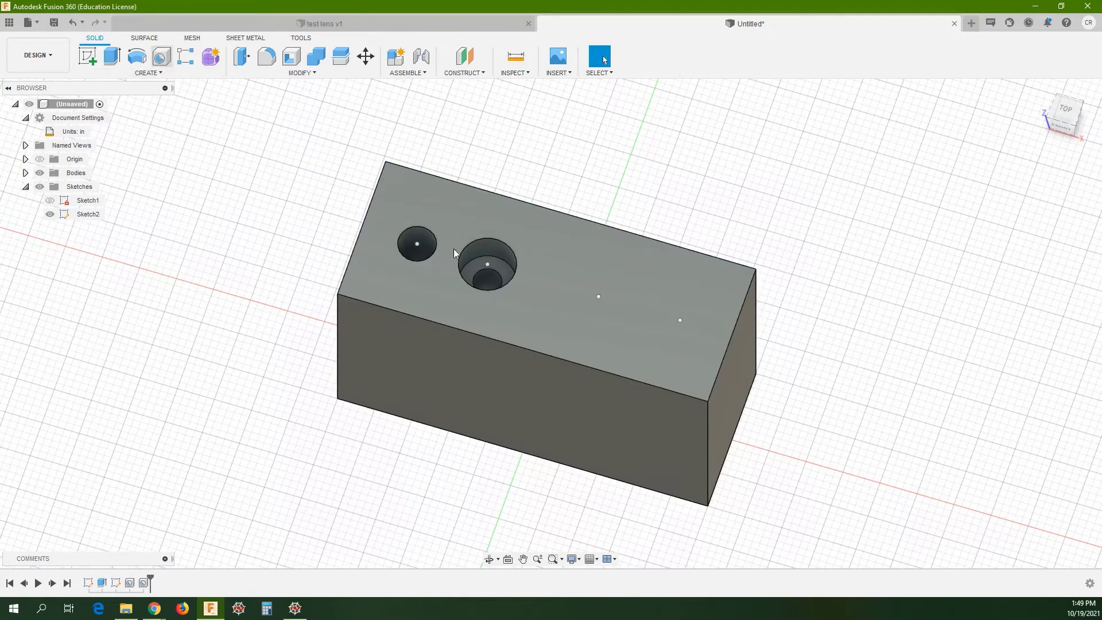
click(598, 298)
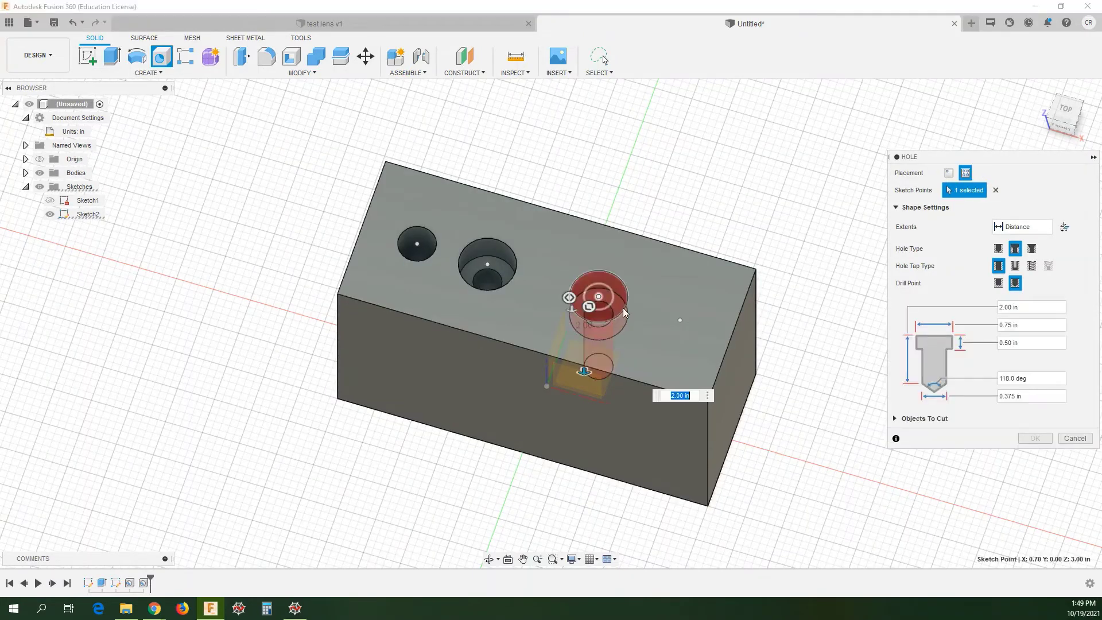
click(1033, 251)
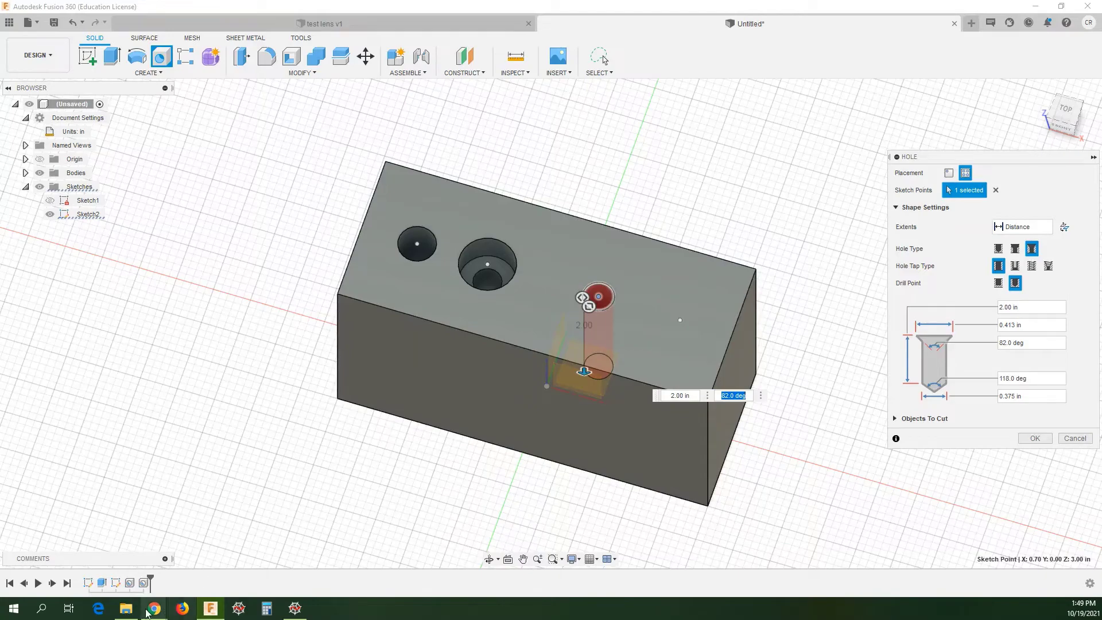
mouse_move(145, 610)
click(61, 562)
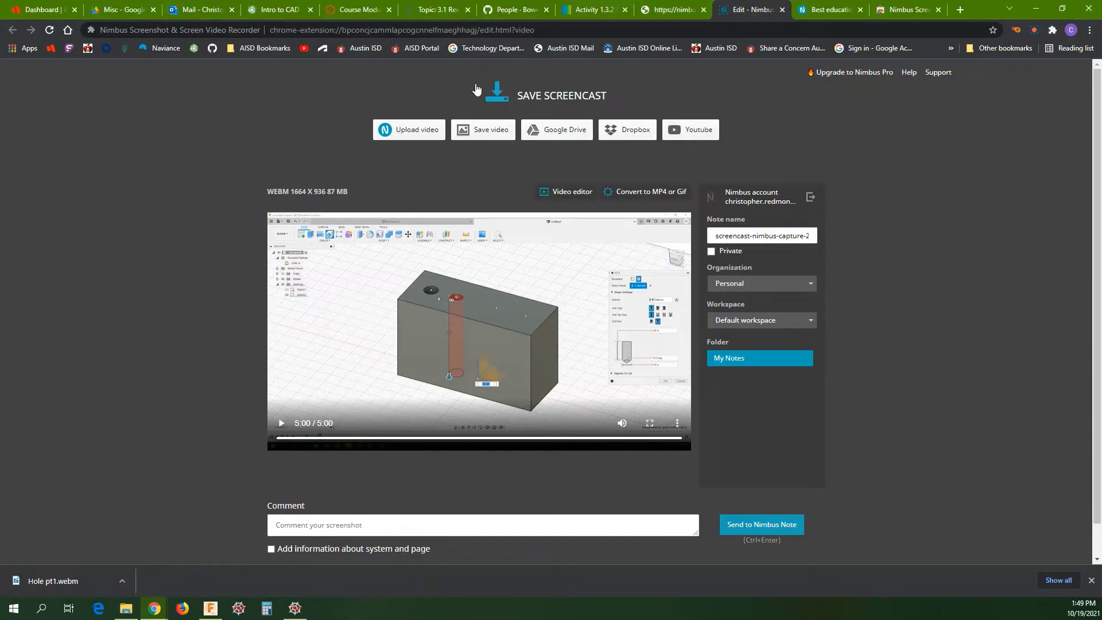
click(575, 10)
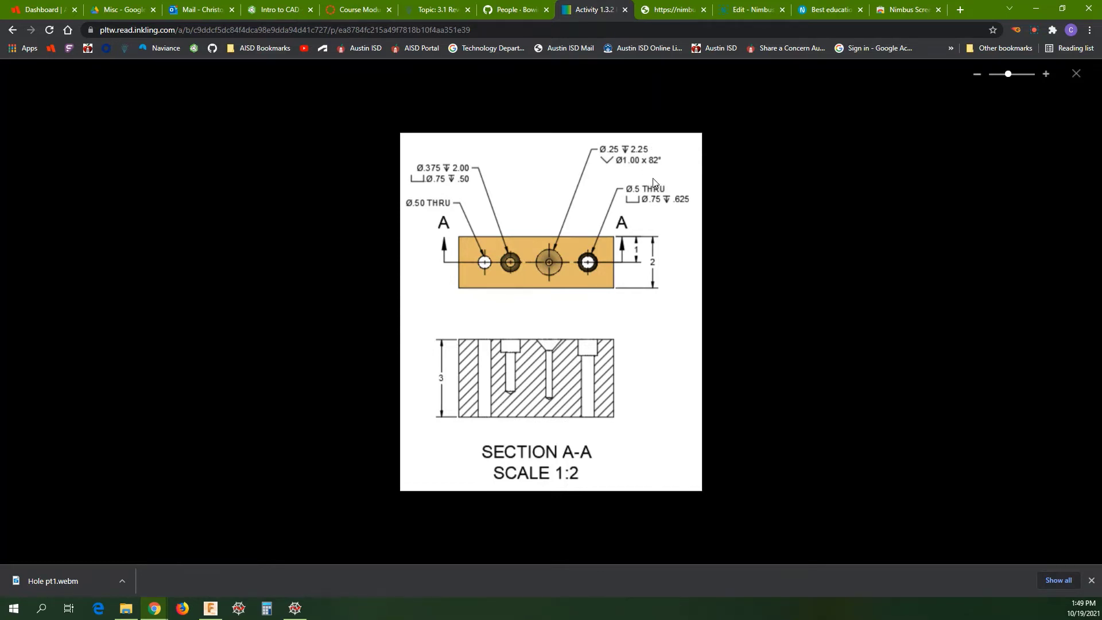
click(211, 608)
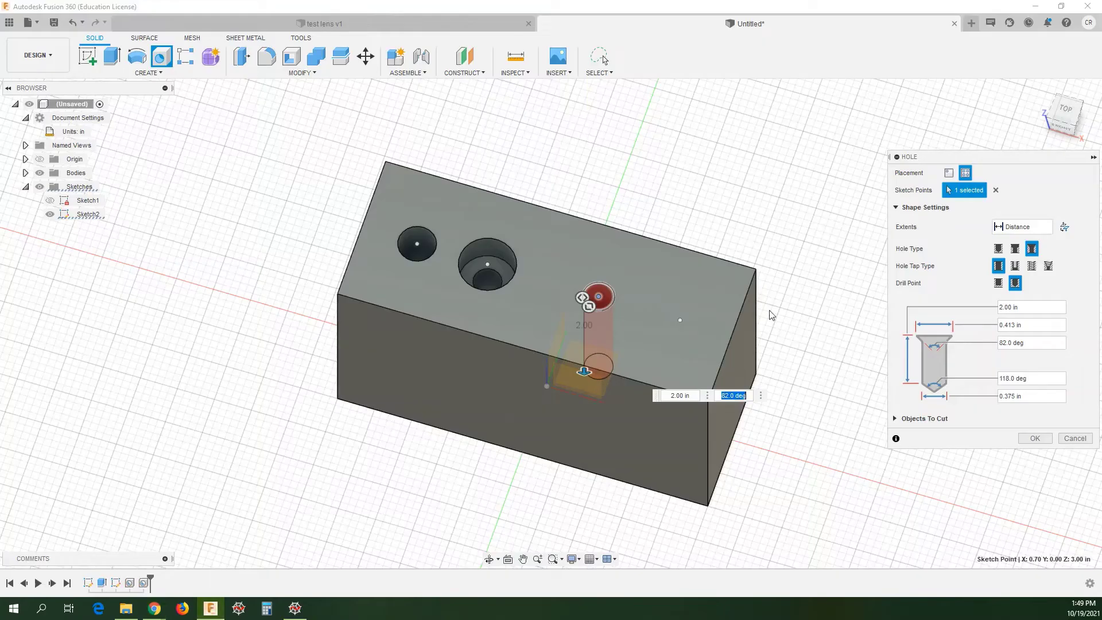
- Set the third hole's depth to 2.25 in, its countersink diameter to 1 in and its hole diameter to 0.25 in
click(1022, 308)
key(BackSpace)
text(2)
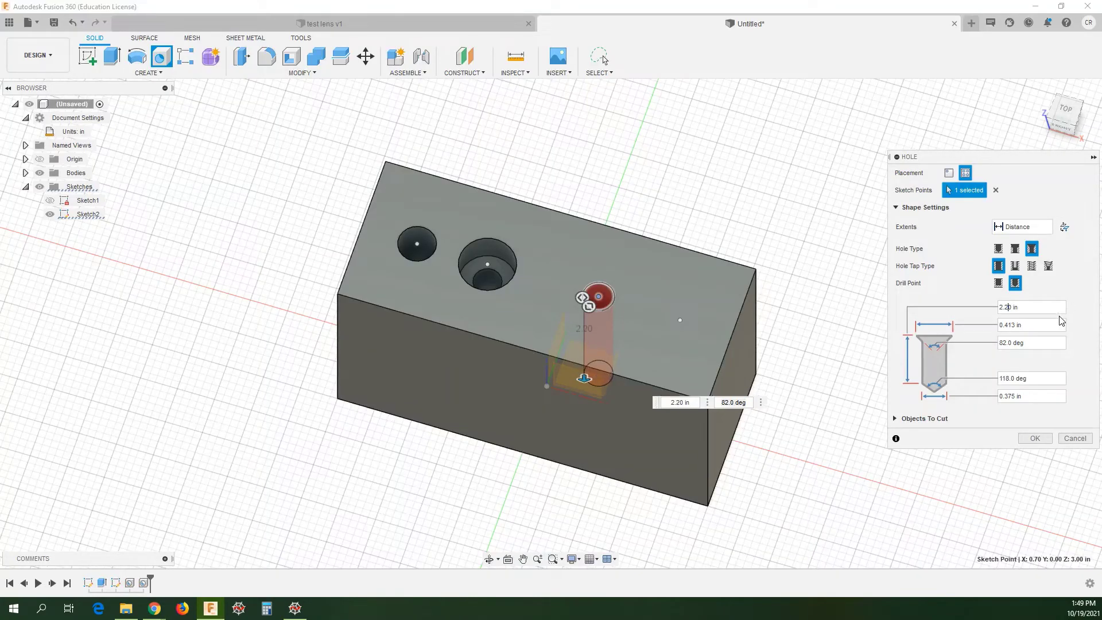
key(BackSpace)
text(5)
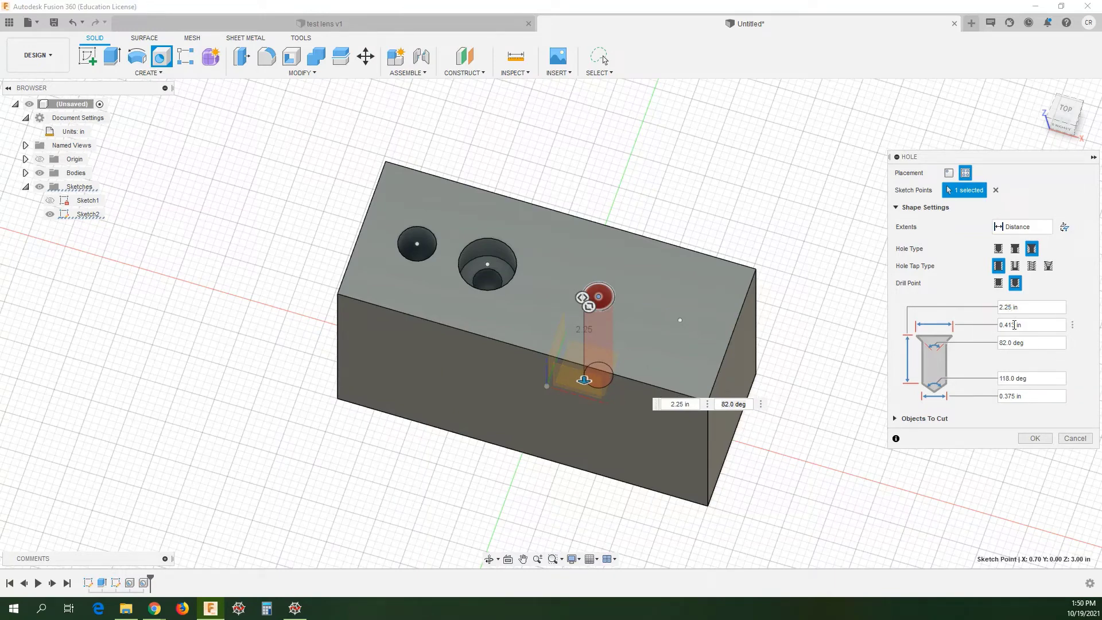
drag(1030, 325, 959, 326)
text(1)
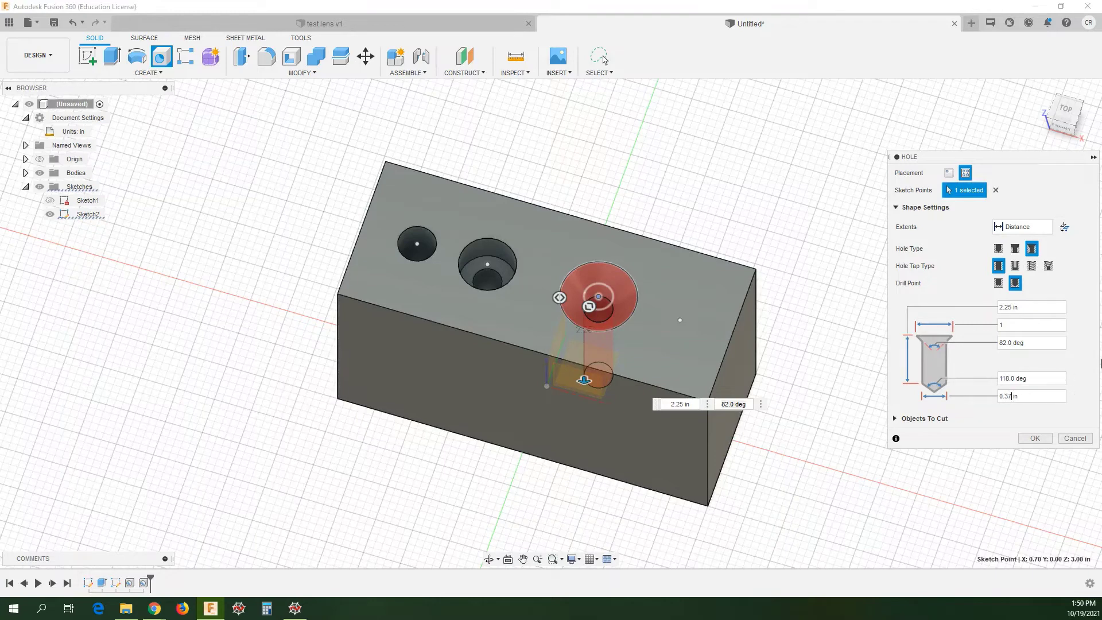
key(BackSpace)
text(25)
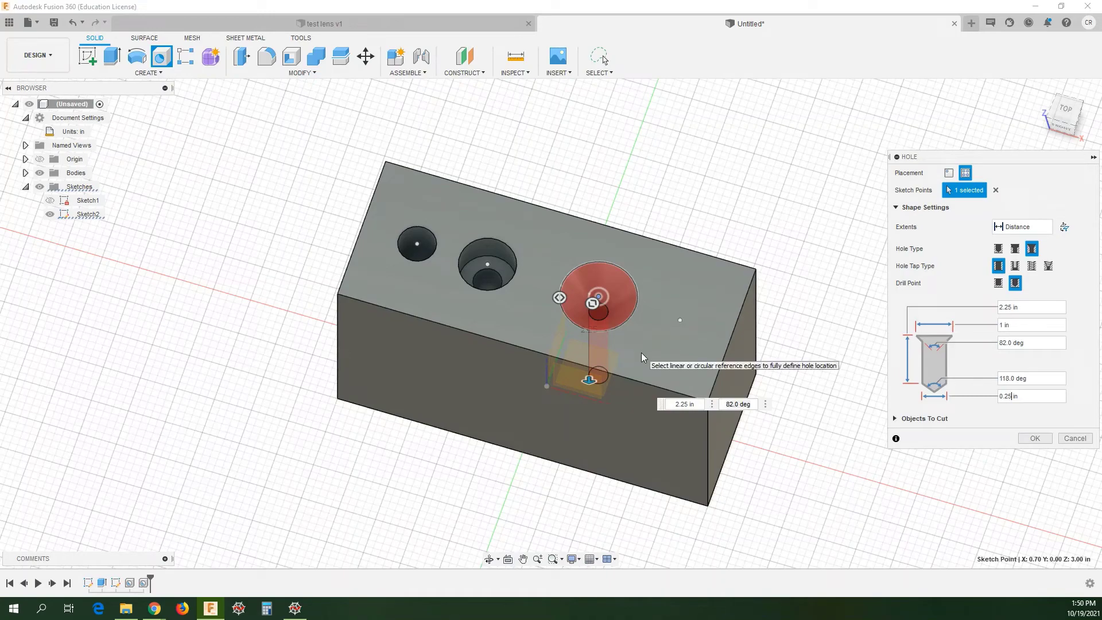
shift+middle_drag(641, 353, 648, 317)
key(Tab)
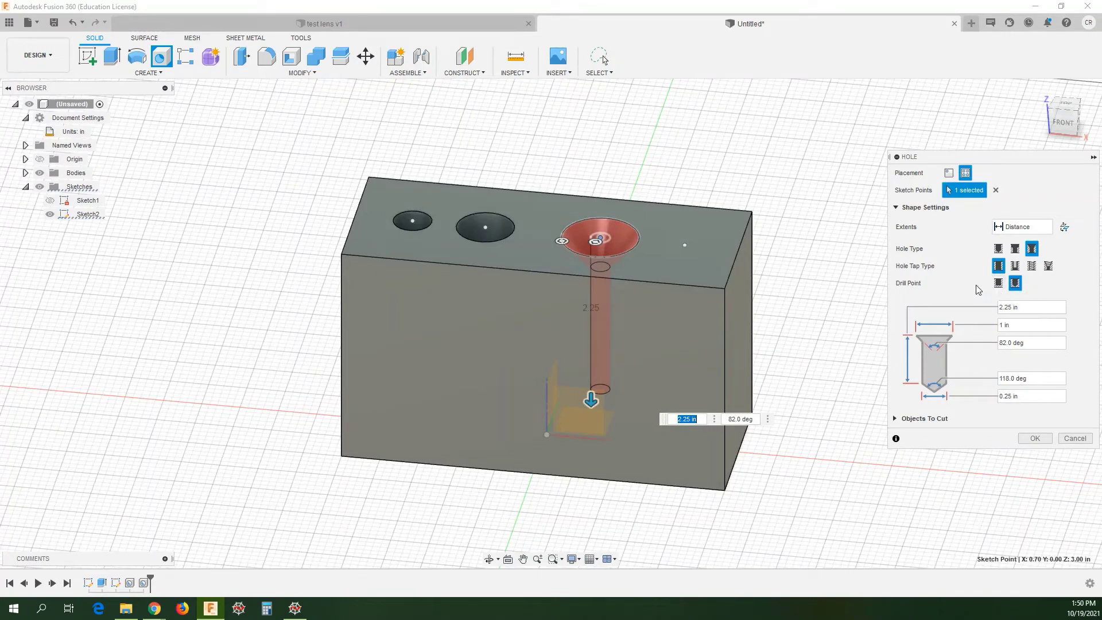
- Give the third hole an angled drill point and apply the countersink hole
click(998, 285)
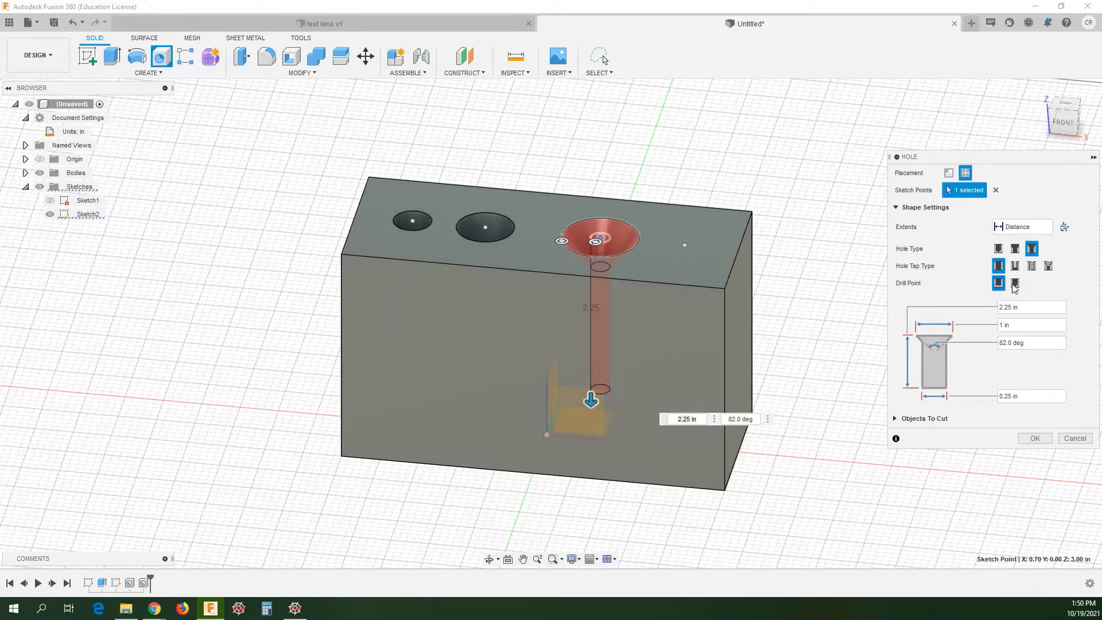
click(1017, 285)
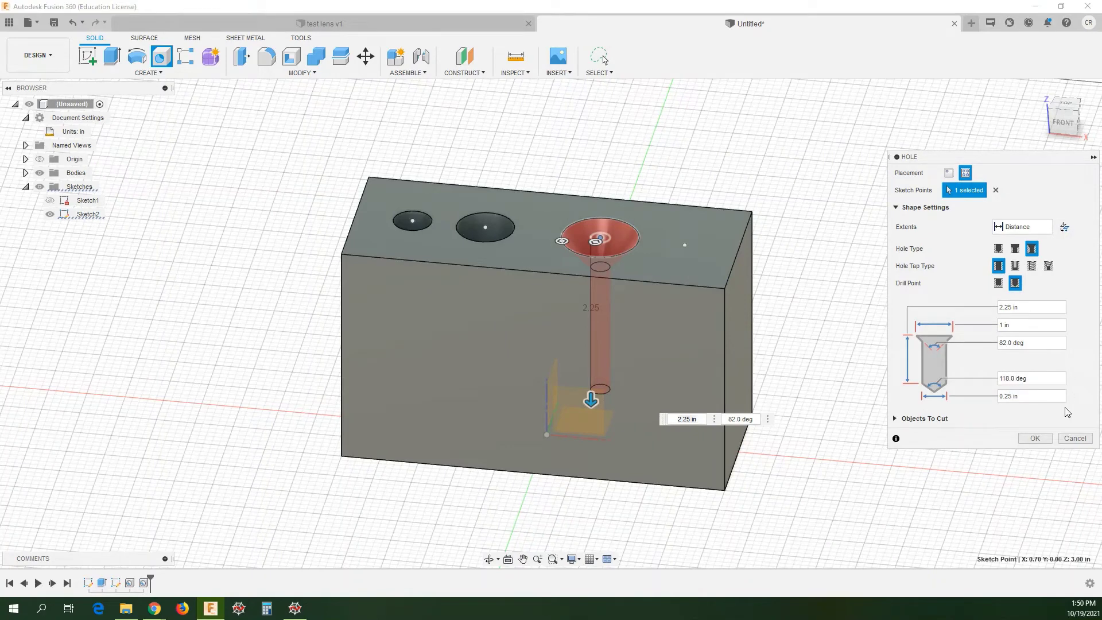
click(1044, 437)
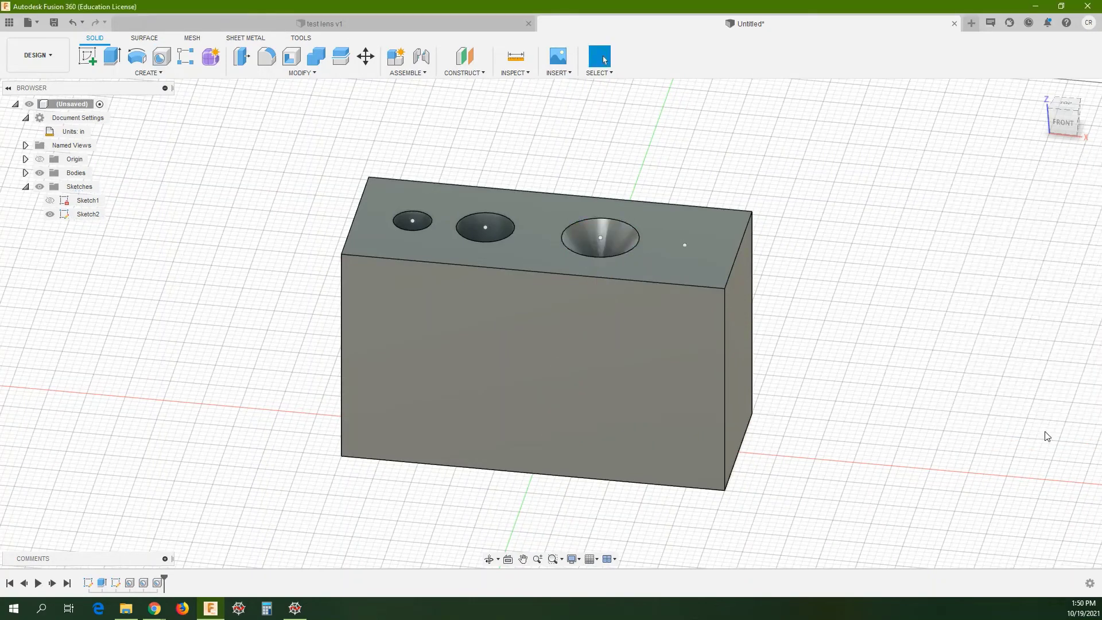
- Check the fourth hole's callout in the reference drawing in Chrome and start a counterbore hole at the fourth sketch point in Fusion 360
click(155, 609)
click(99, 580)
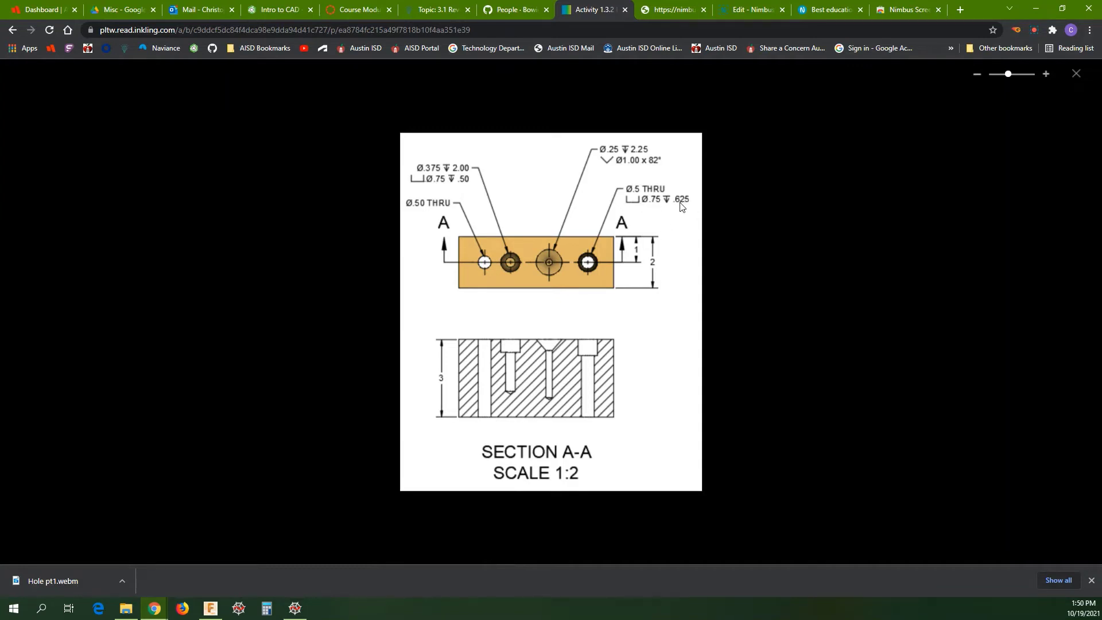
click(210, 608)
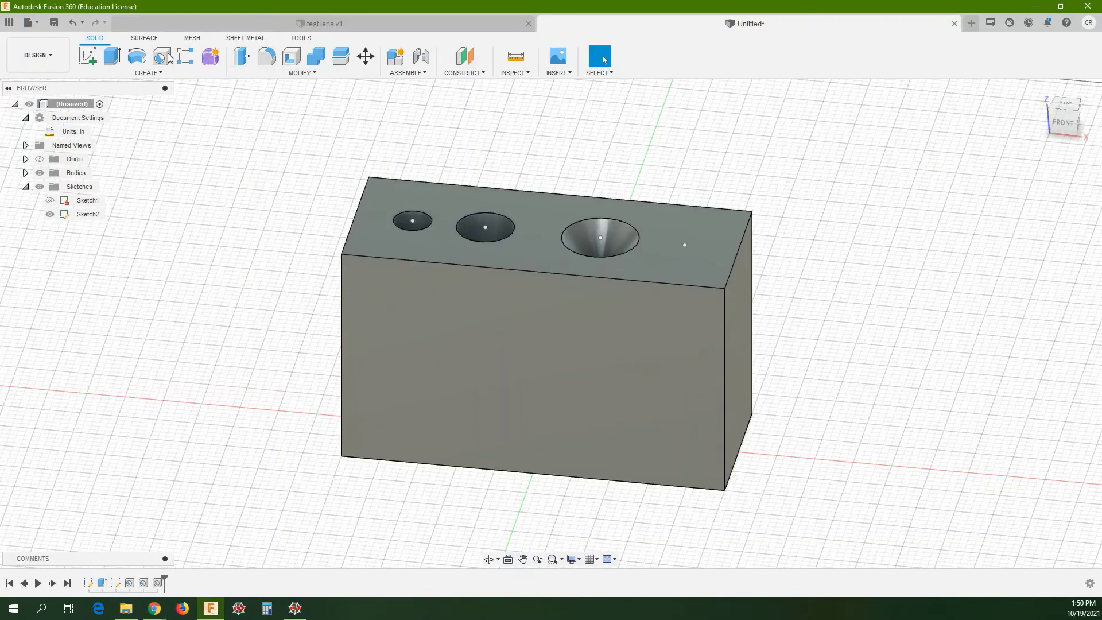
click(169, 58)
click(685, 246)
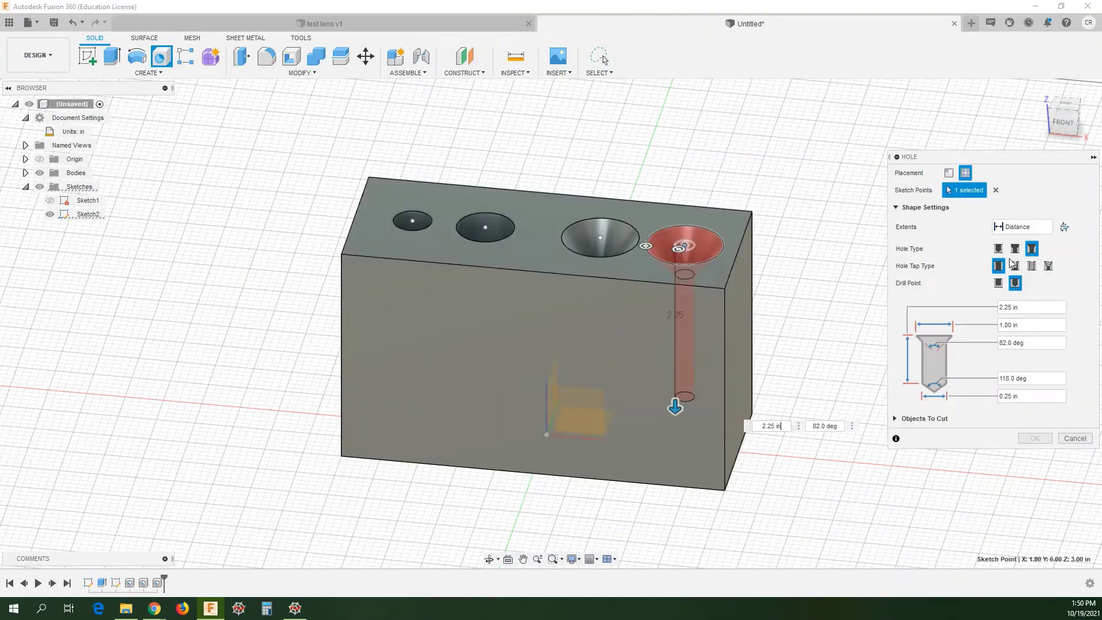
click(1015, 248)
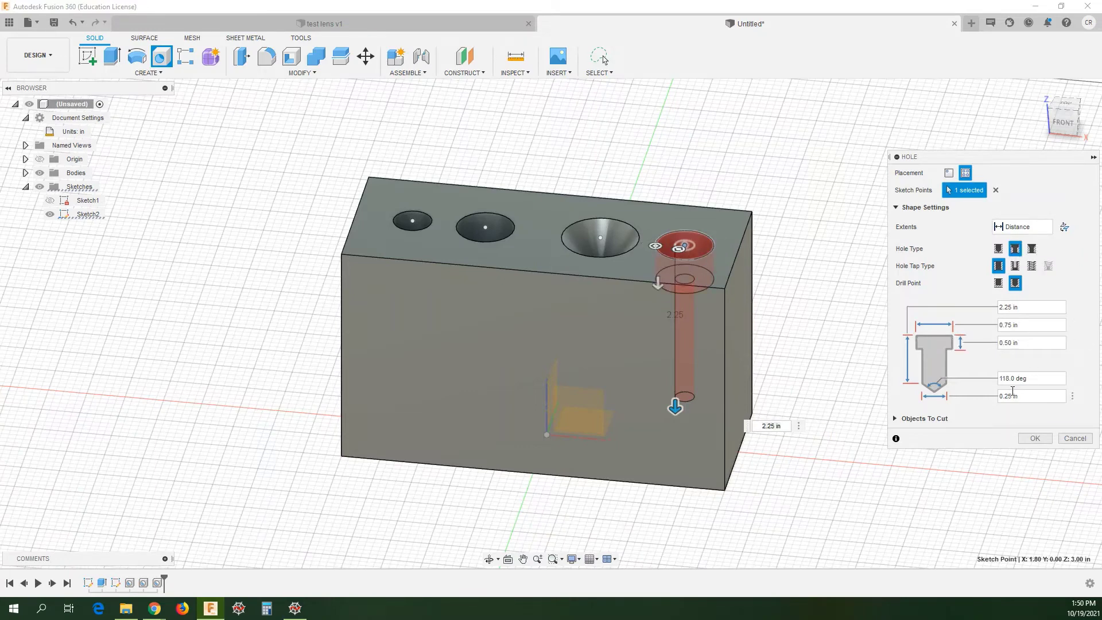
- Recheck the fourth hole's callout in the Chrome reference drawing and try a 0.5 in hole depth in Fusion 360
click(1011, 307)
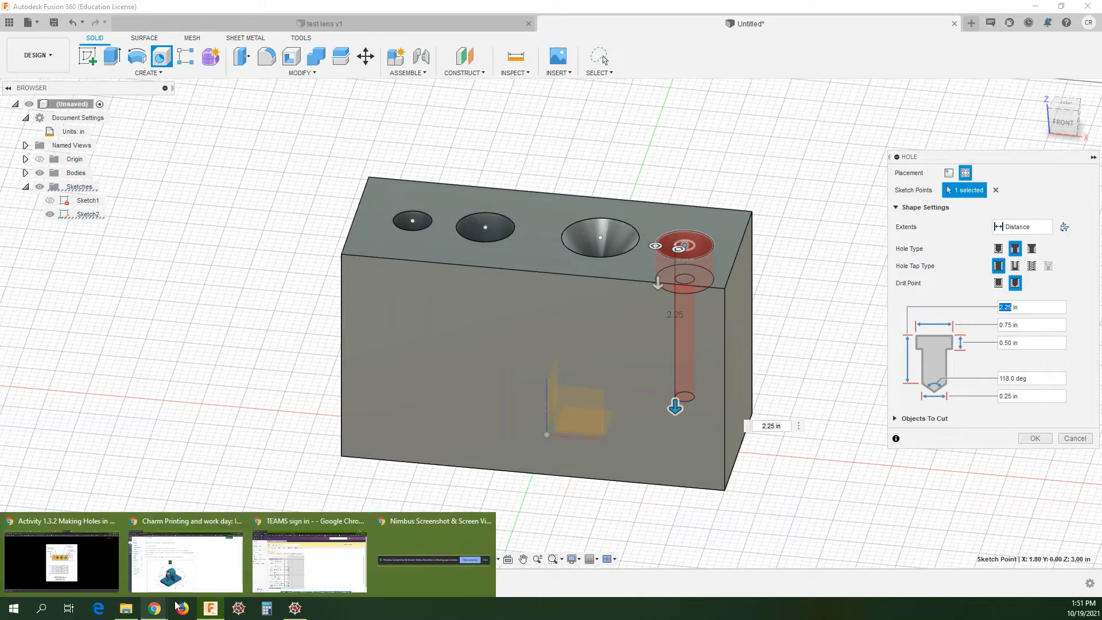
click(98, 567)
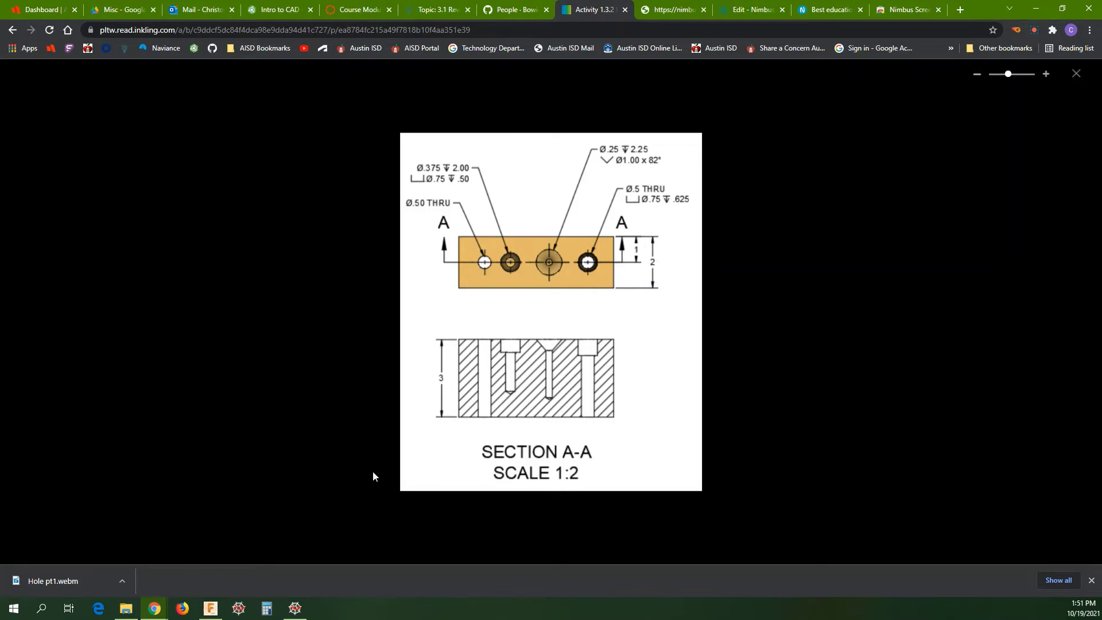
click(211, 607)
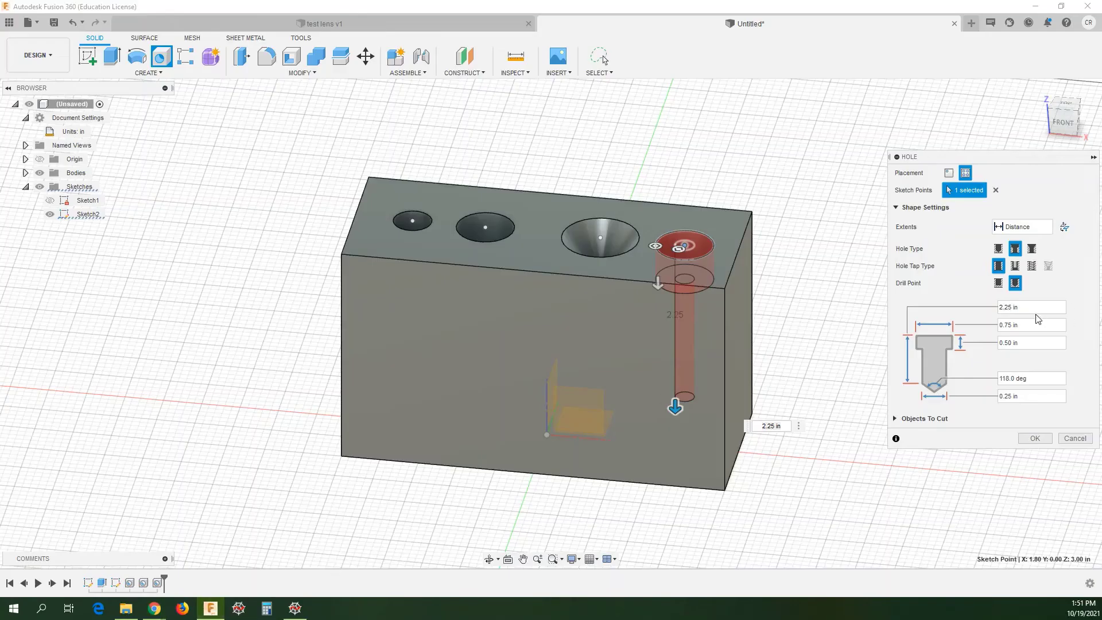
double_click(1013, 309)
text(.5)
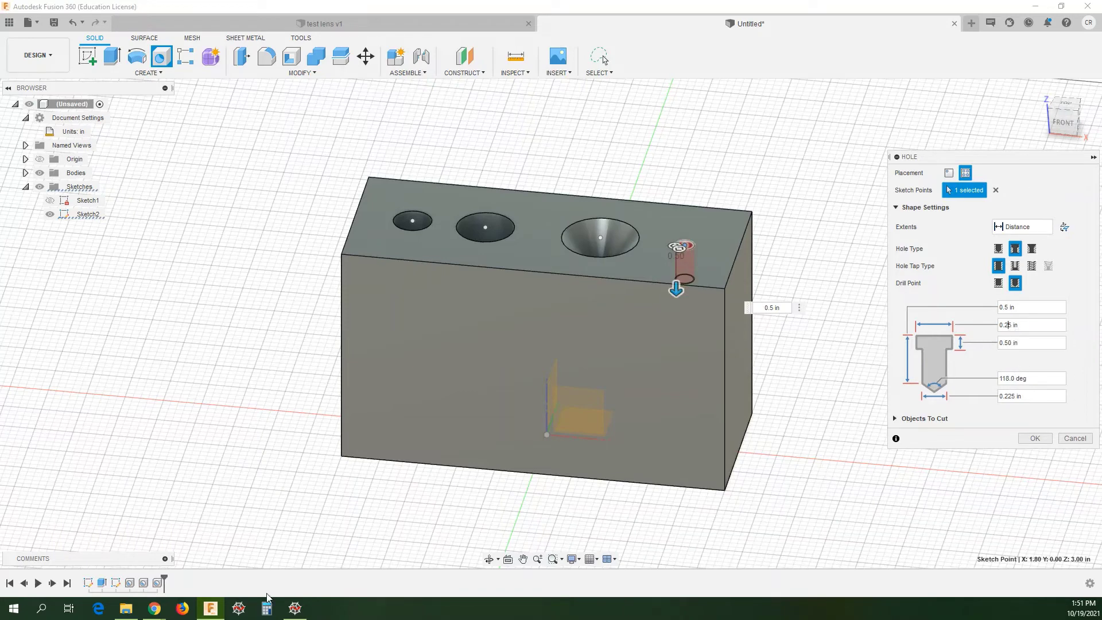
mouse_move(156, 612)
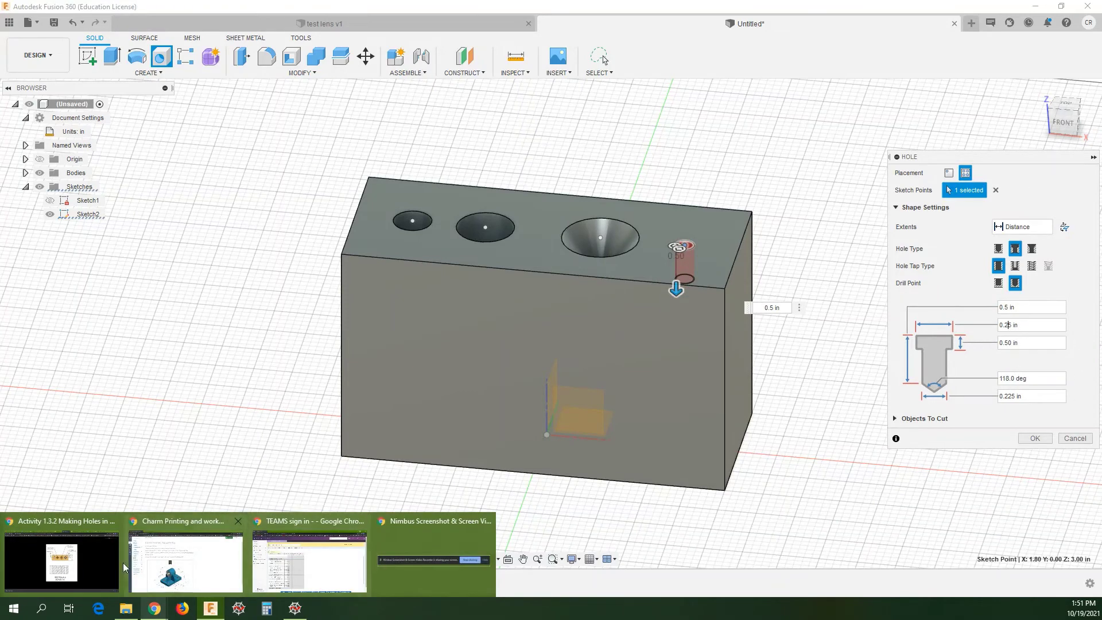
click(83, 563)
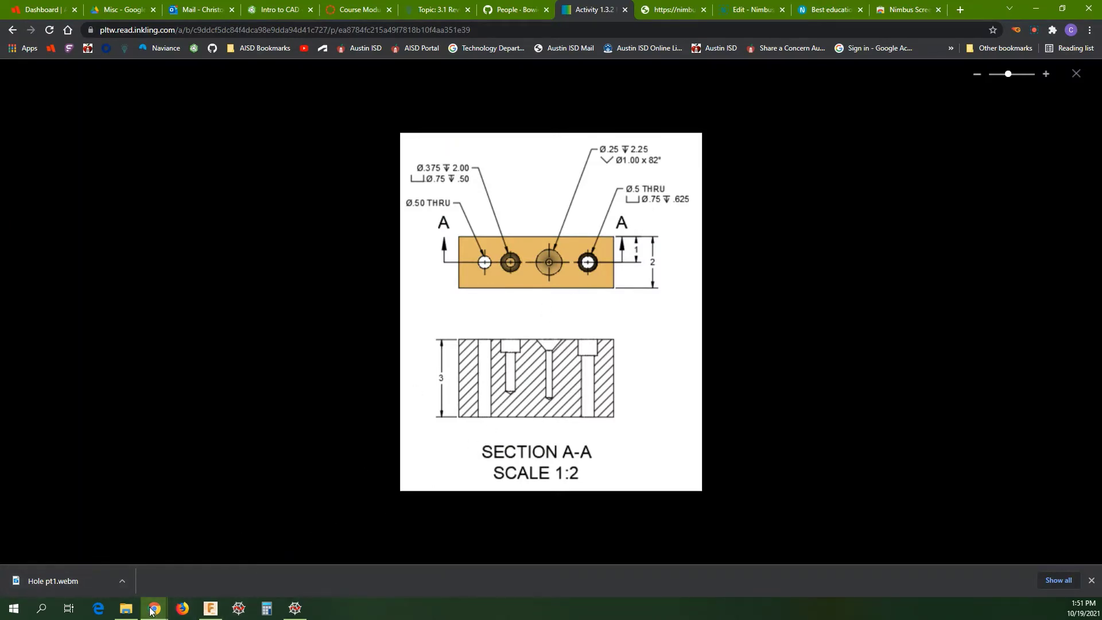
mouse_move(151, 612)
click(212, 610)
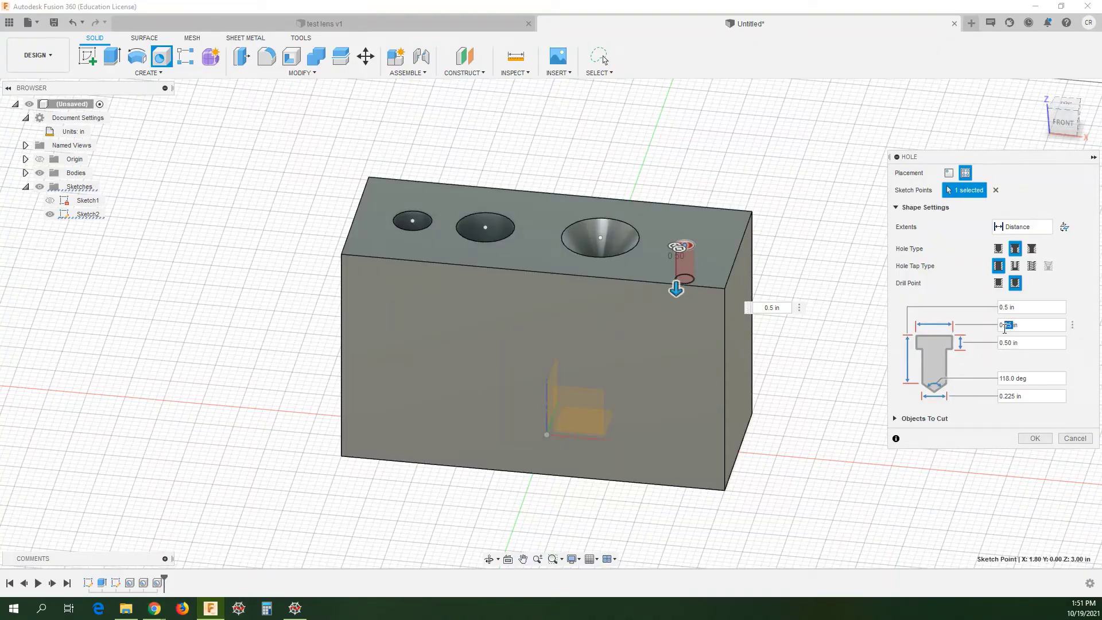
- Set the fourth hole's depth to 2.25 in, counterbore diameter to 0.75 in and hole diameter to 0.5 in, and apply it
key(BackSpace)
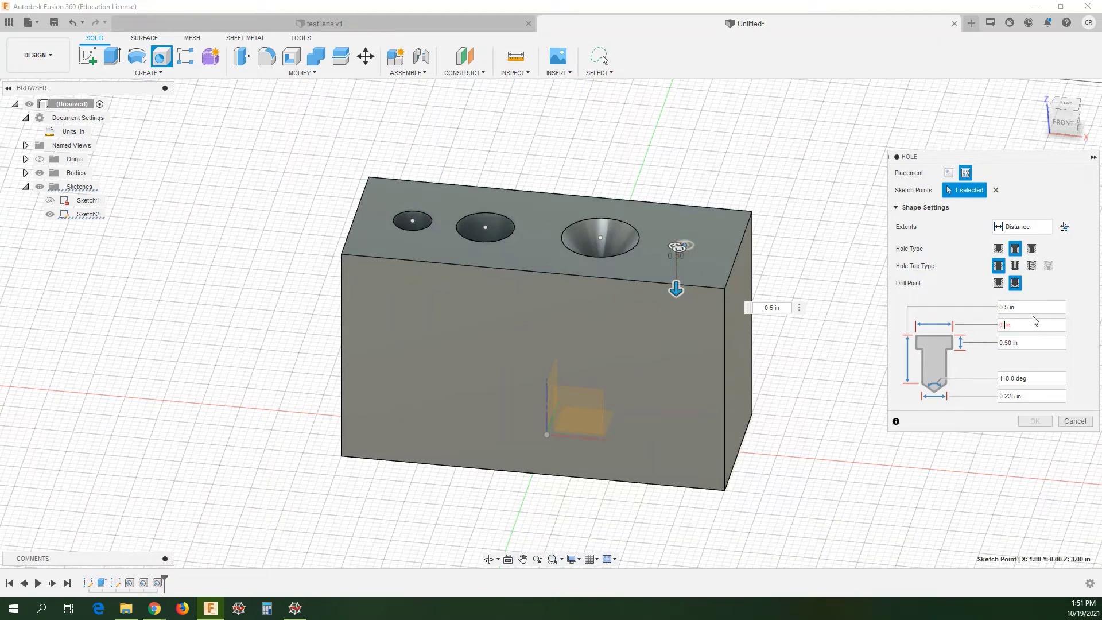
click(1013, 308)
key(BackSpace)
text(2)
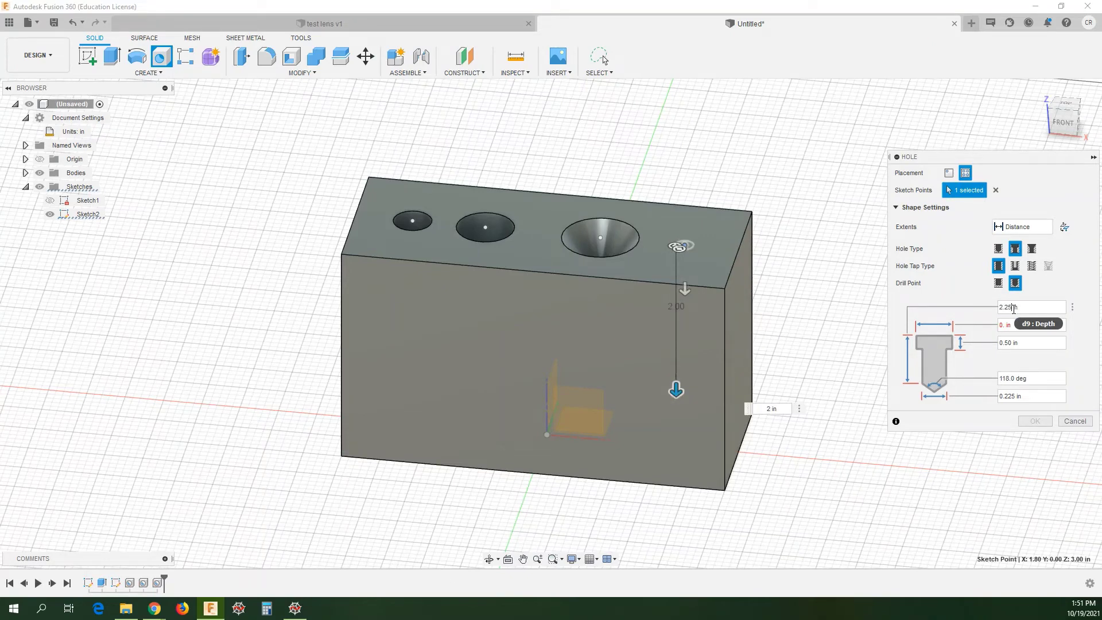
text(.25)
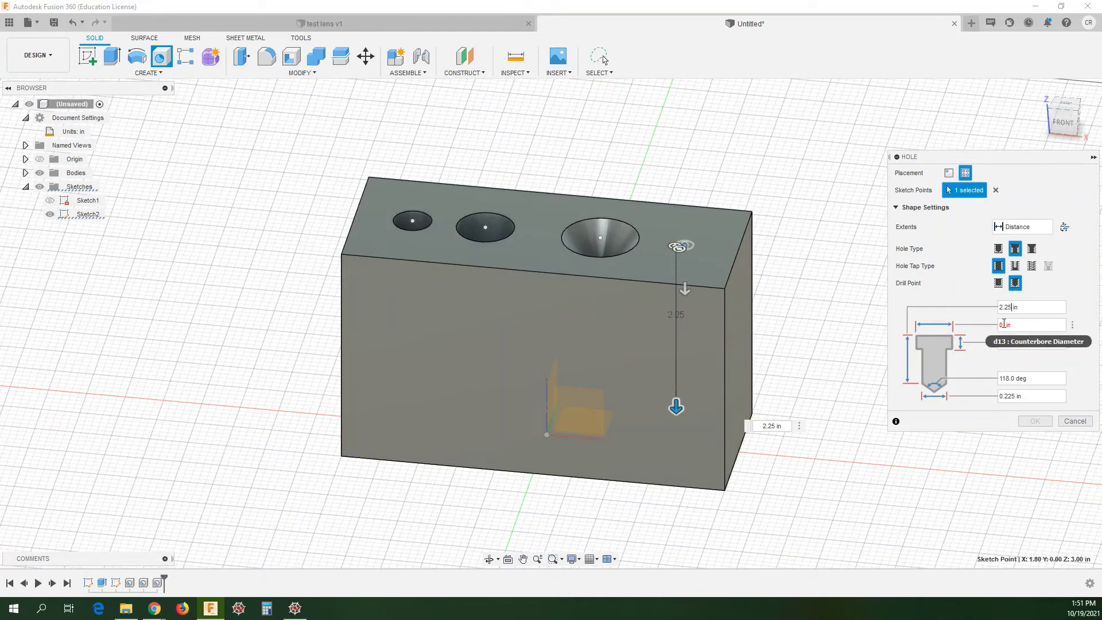
key(BackSpace)
key(BackSpace)
text(.)
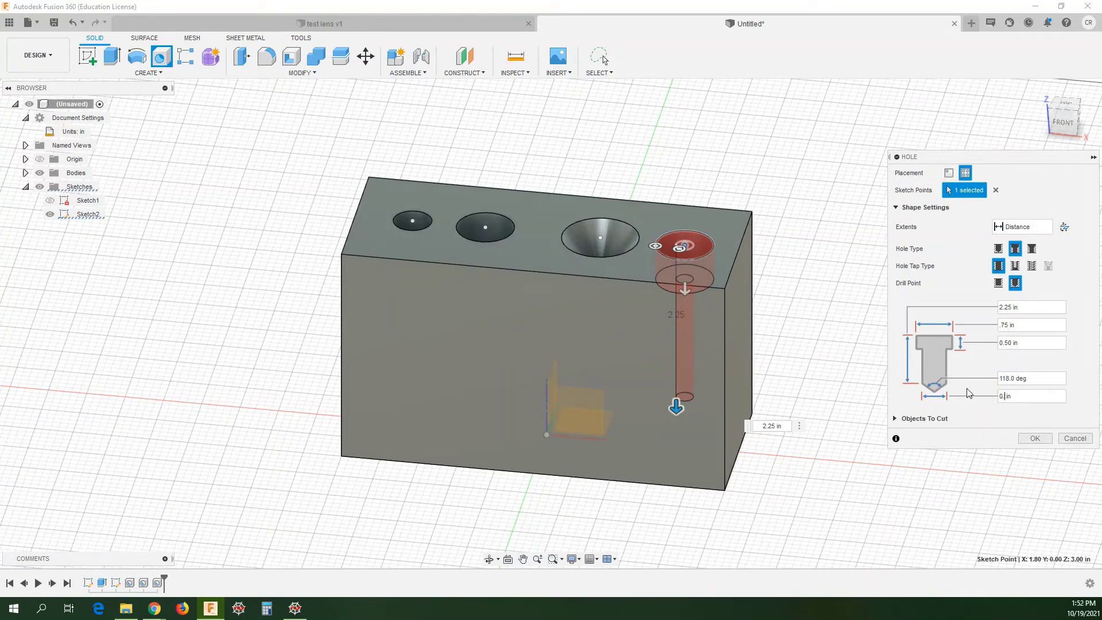
key(BackSpace)
text(.5)
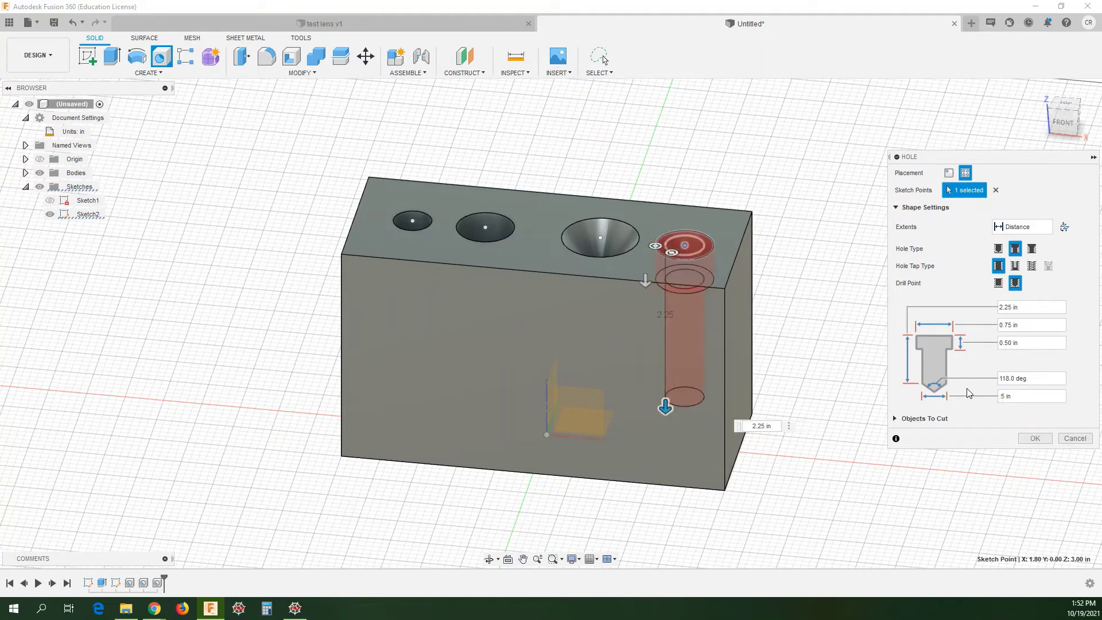
click(1037, 439)
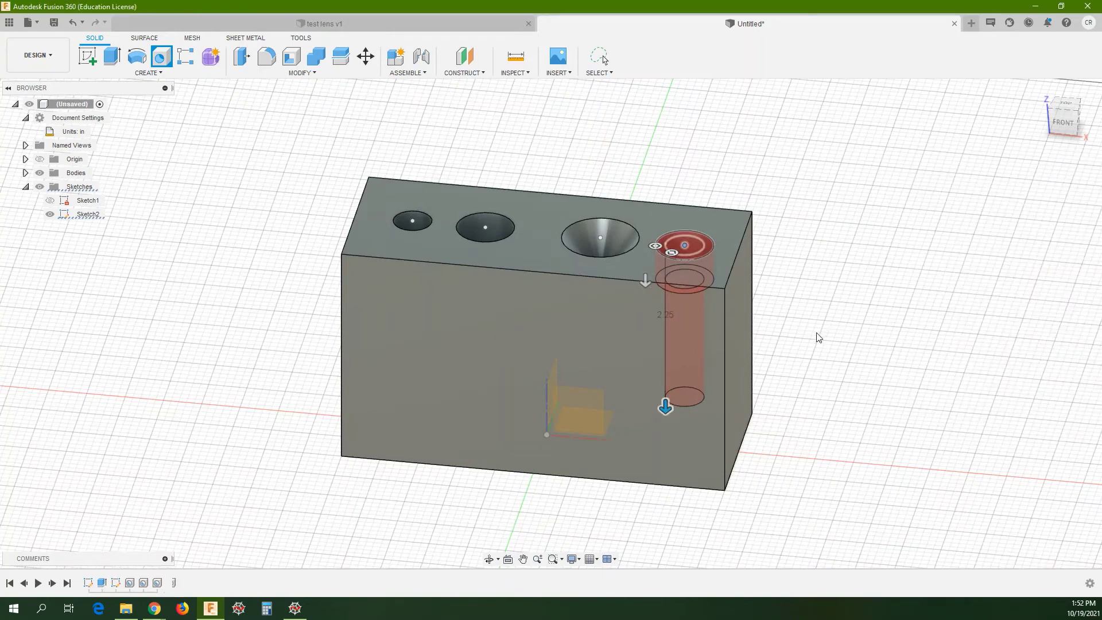
- Start a new drawing from the design and save the design as Hole Block in My First Project
mouse_move(810, 338)
shift+middle_down()
mouse_move(829, 304)
mouse_move(794, 304)
mouse_move(771, 330)
mouse_move(770, 369)
mouse_move(809, 322)
mouse_move(804, 330)
shift+middle_up()
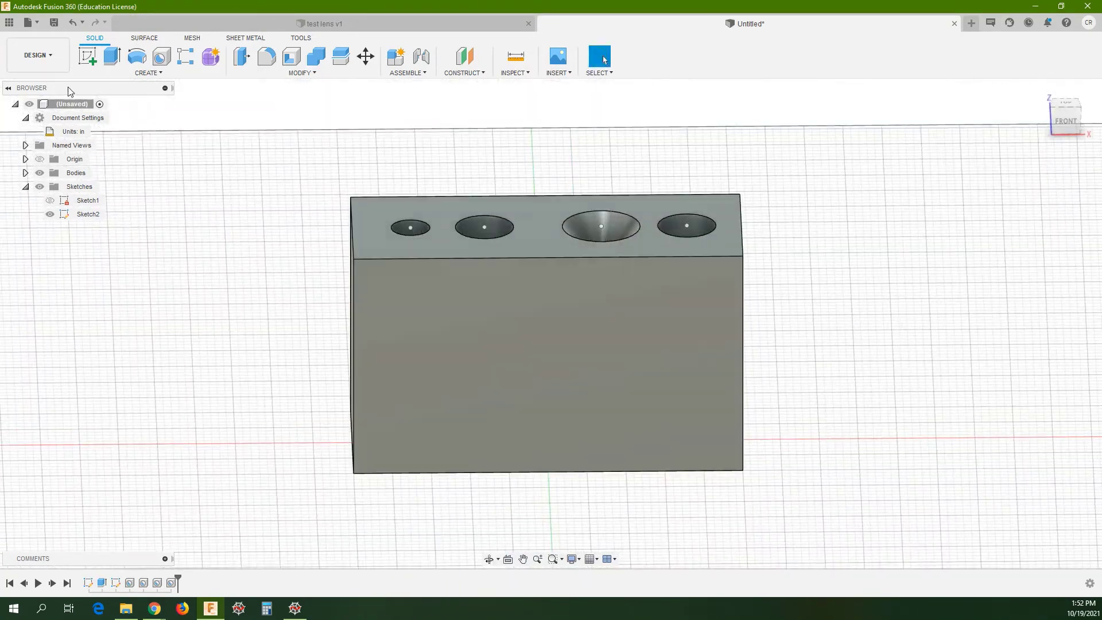
click(38, 55)
mouse_move(74, 206)
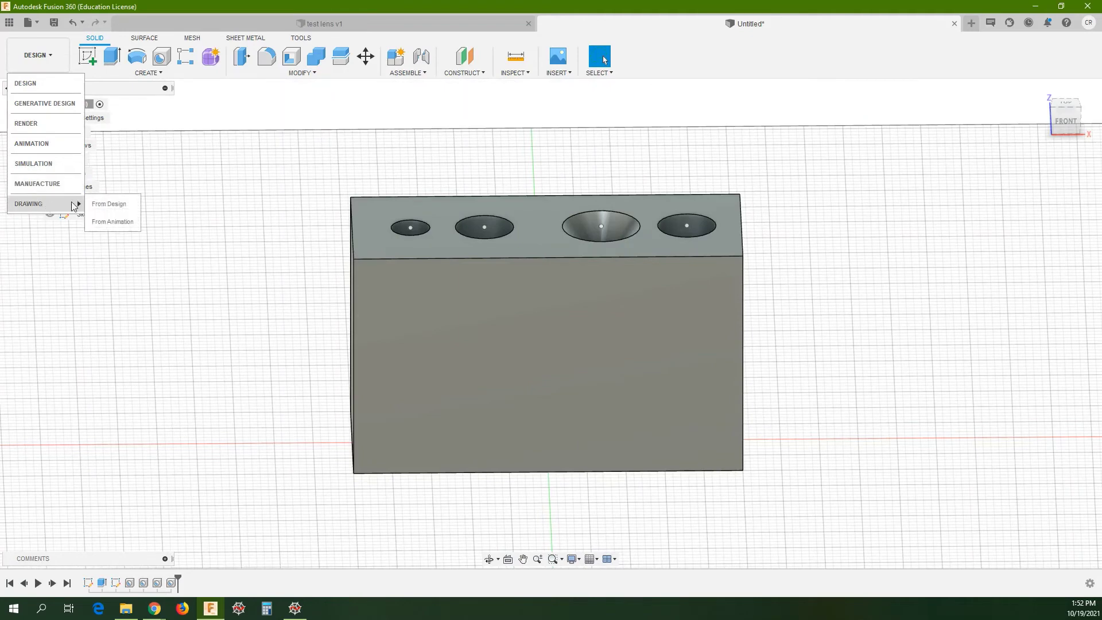
click(117, 203)
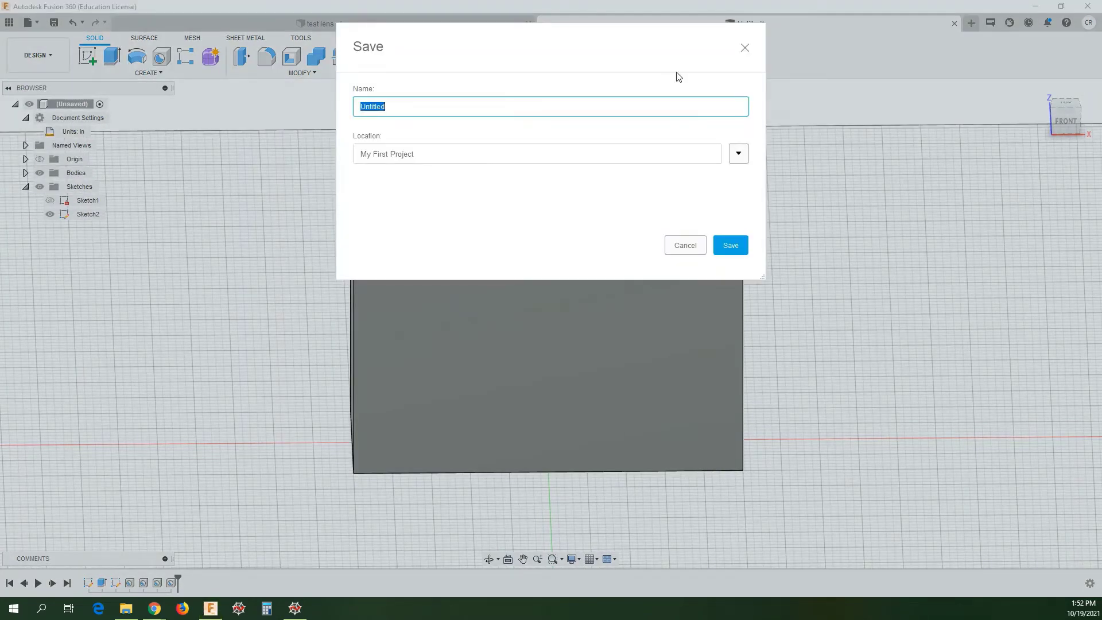
text(Hole Block)
click(725, 245)
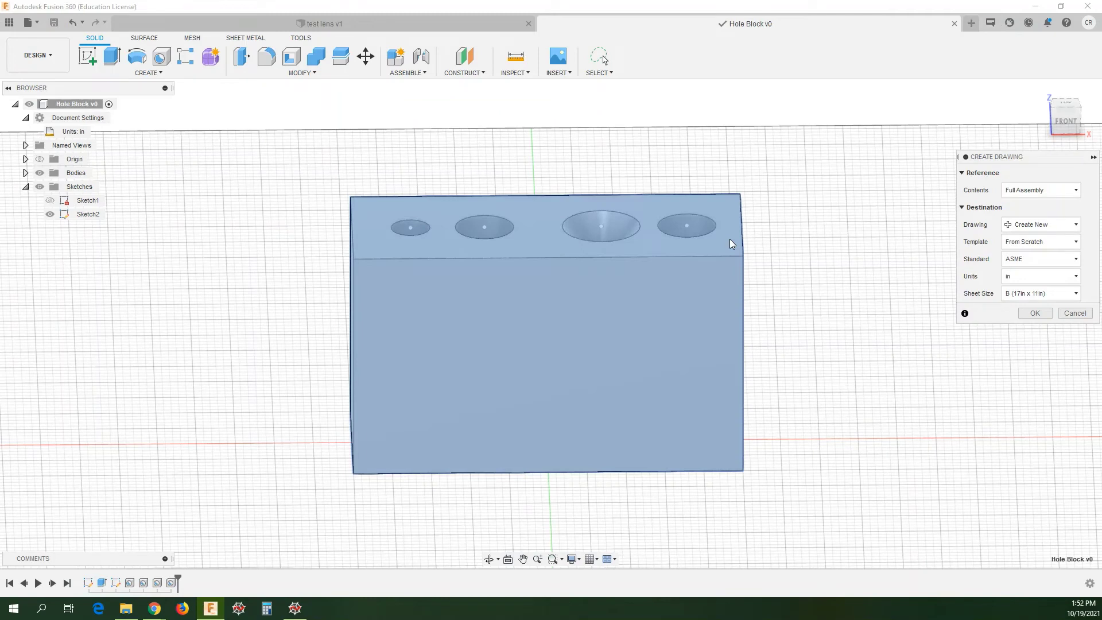
- Create the drawing with the Bowie Drawing Template last updated 9/30/2021 at 2:58 PM from the IED project
click(1047, 242)
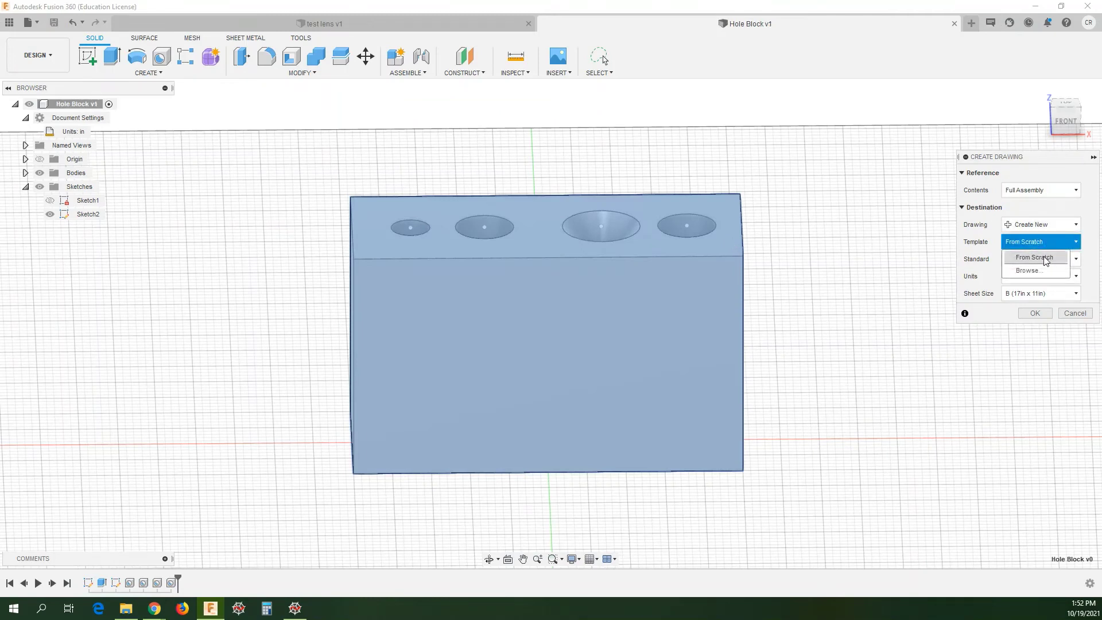
click(1039, 270)
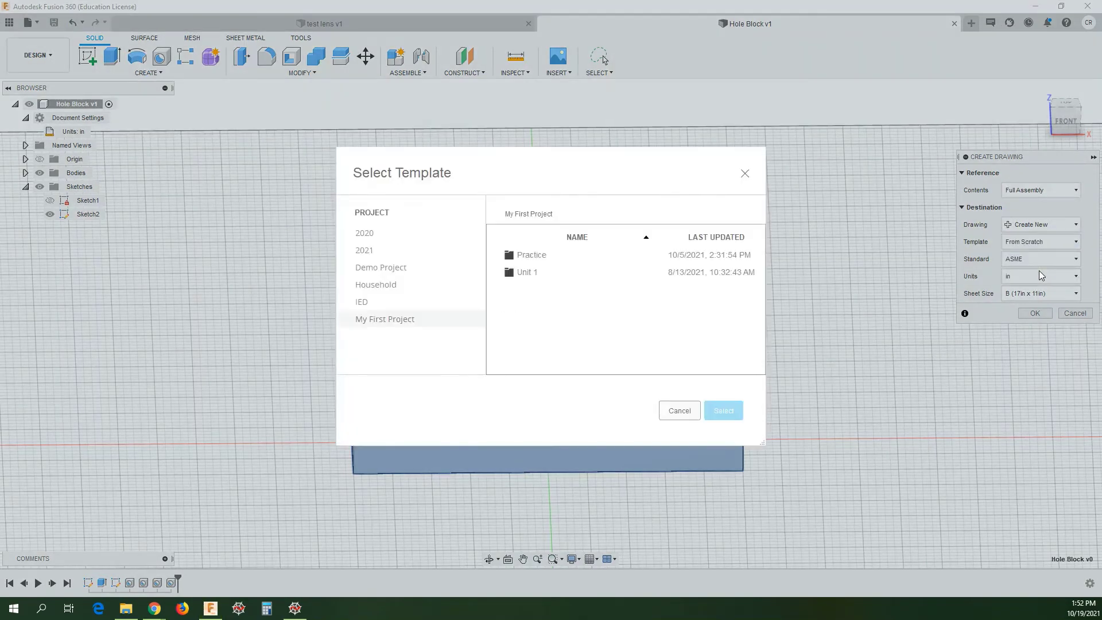
click(383, 302)
click(562, 255)
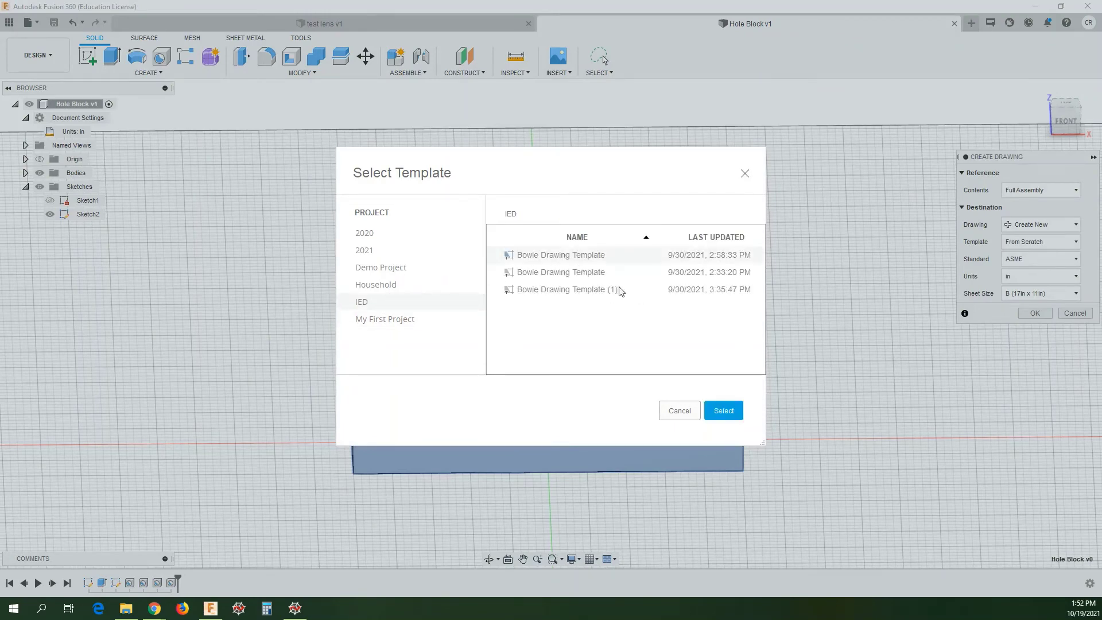
click(724, 410)
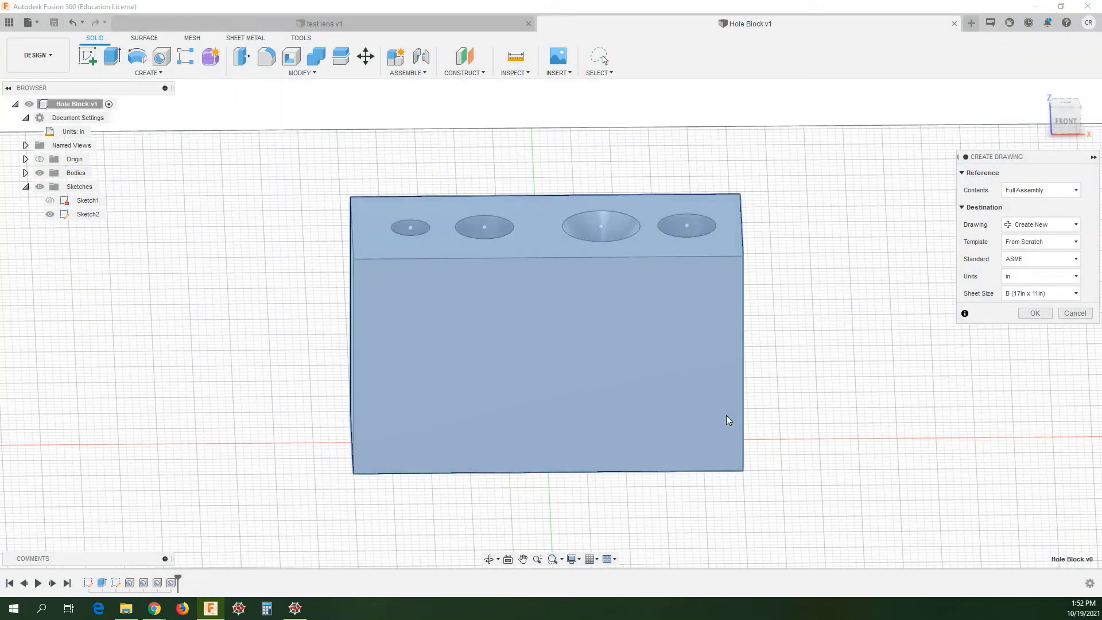
click(1034, 313)
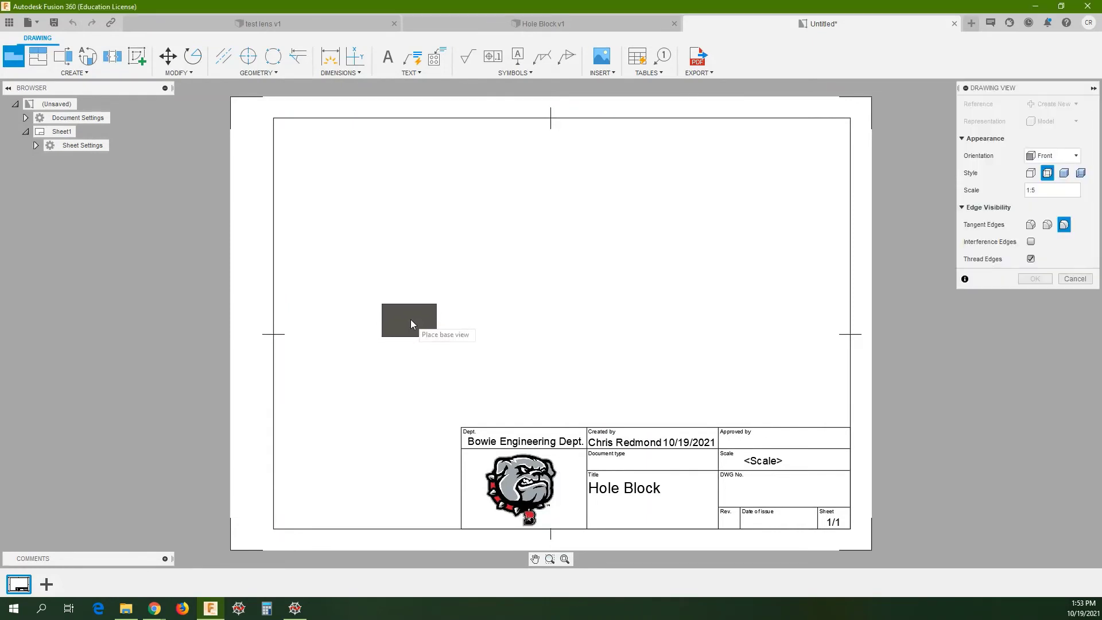
- Place the front base view at 1:2 scale in the left half of the sheet
click(1052, 191)
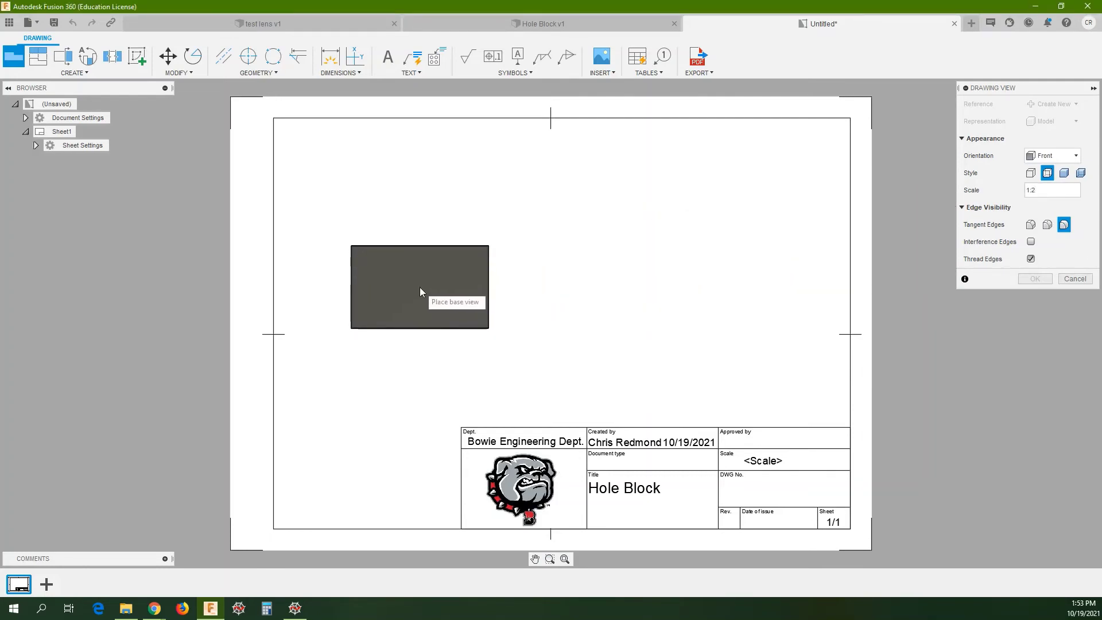
click(419, 288)
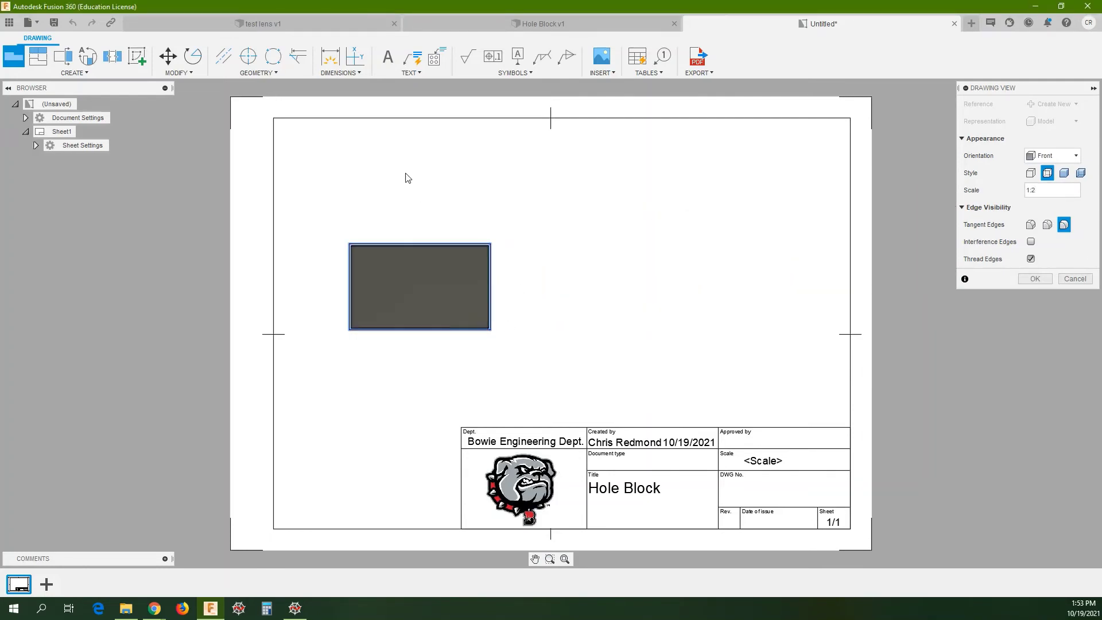
click(1036, 278)
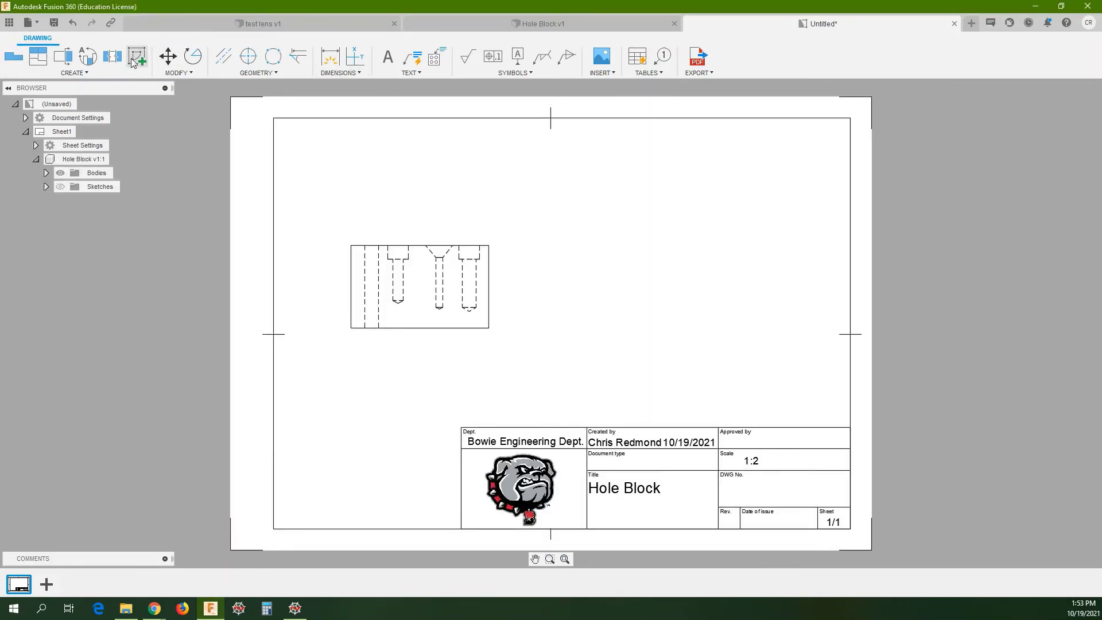
- Project a top view from the front view and place it directly above it
click(39, 57)
click(418, 307)
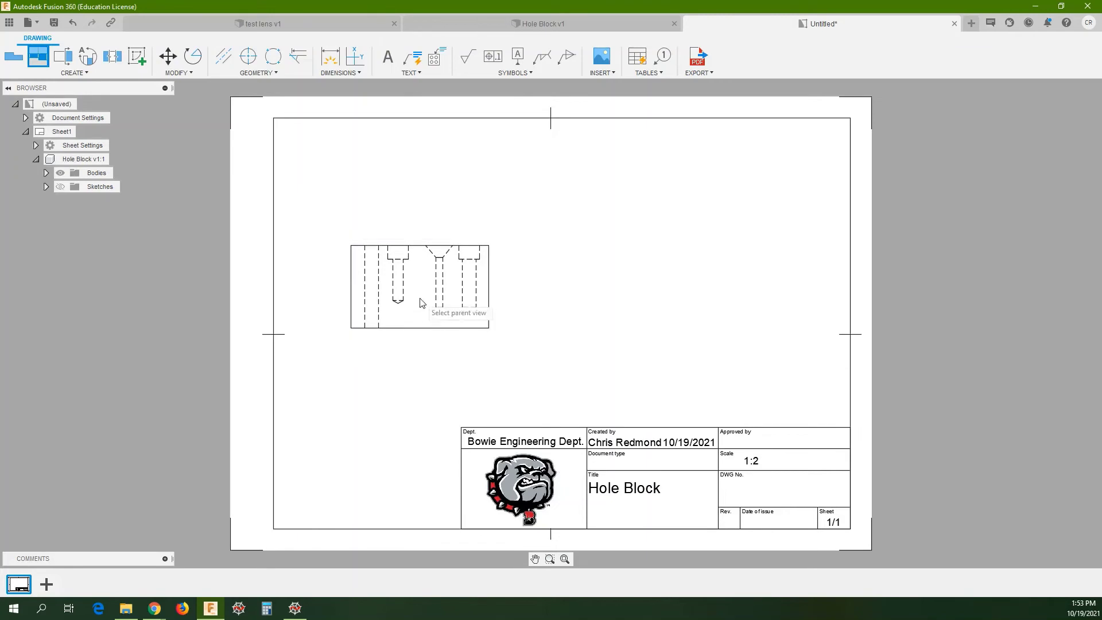
click(405, 173)
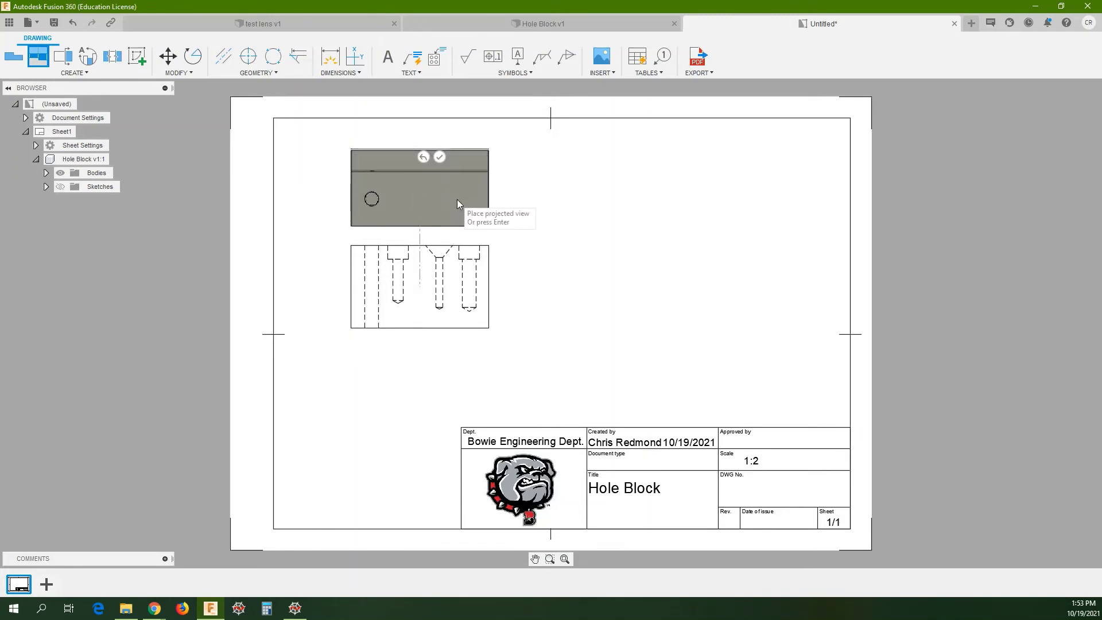
key(Return)
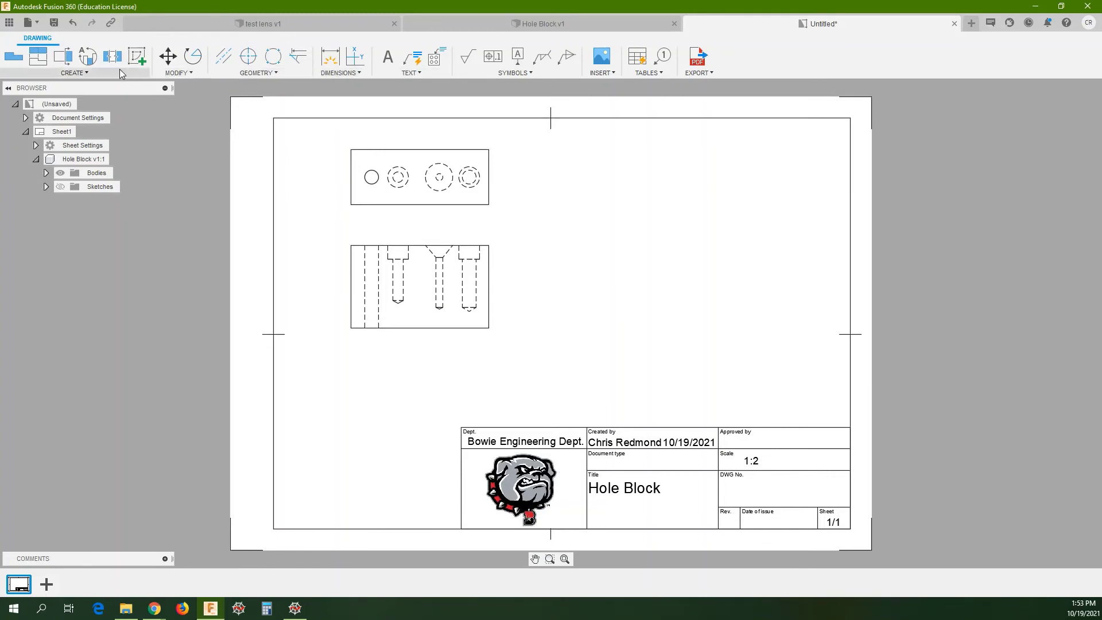
- Create a full-depth section view A-A cut lengthwise through the hole centres of the top view and place it directly below the front view
click(64, 56)
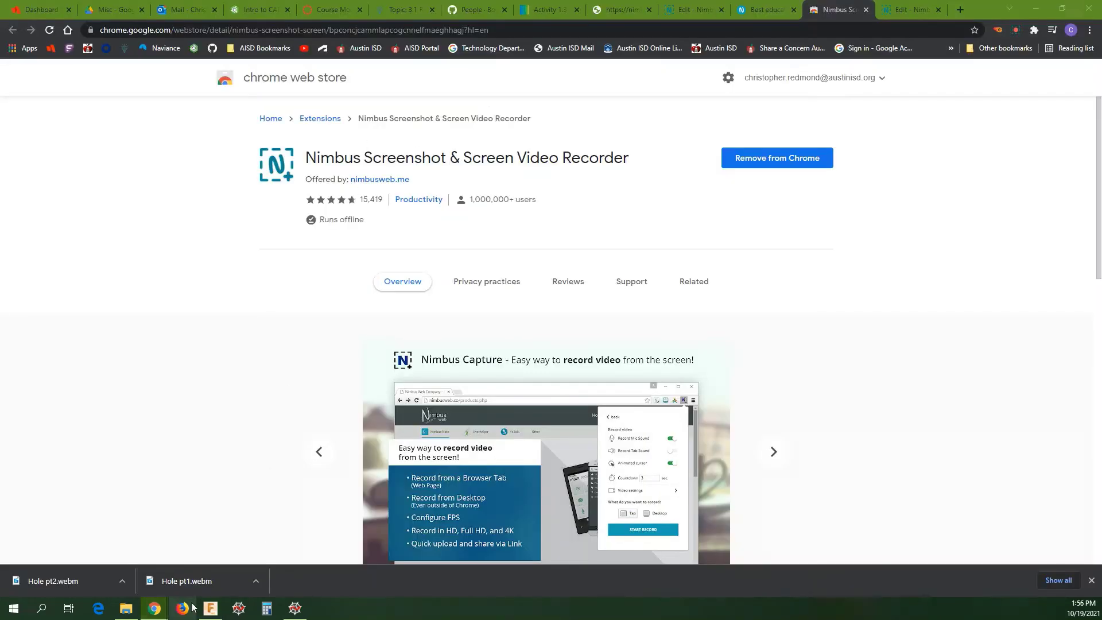
click(210, 608)
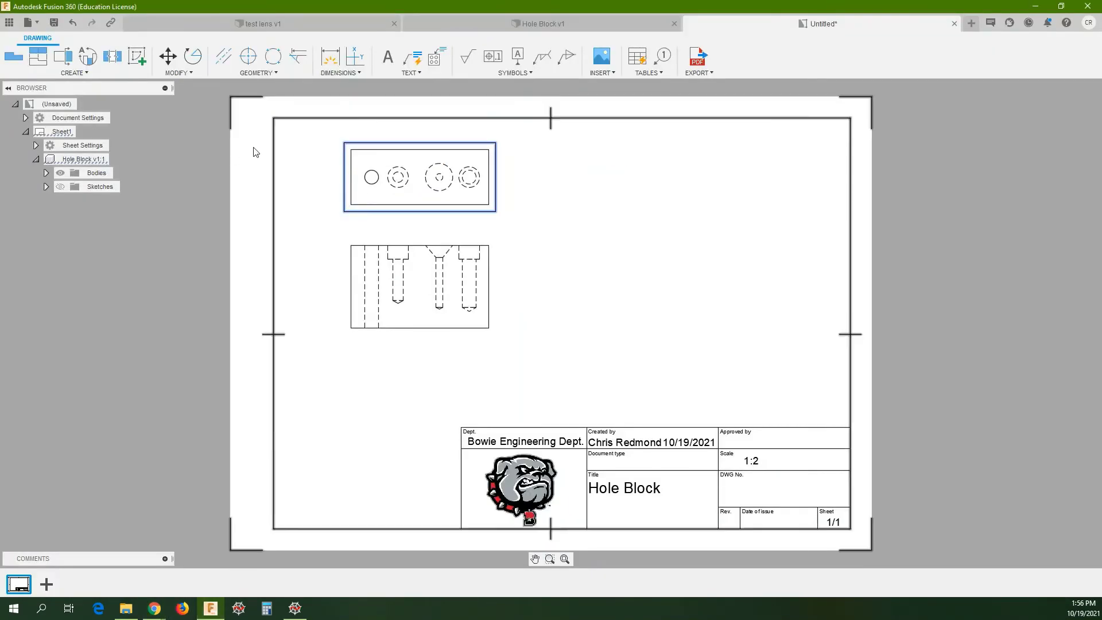
click(62, 60)
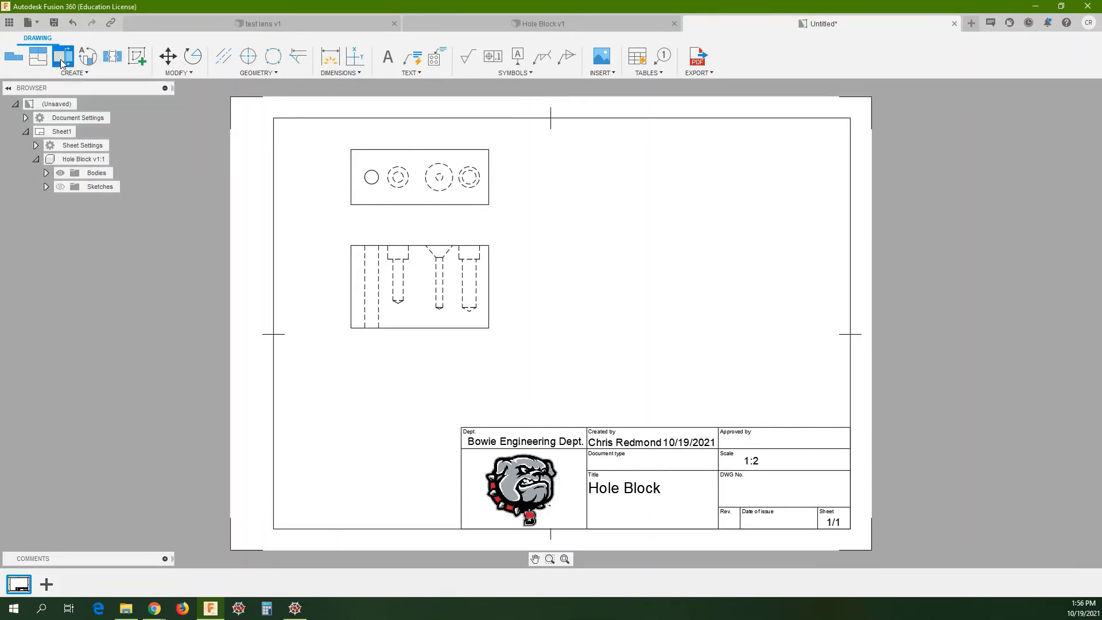
click(351, 185)
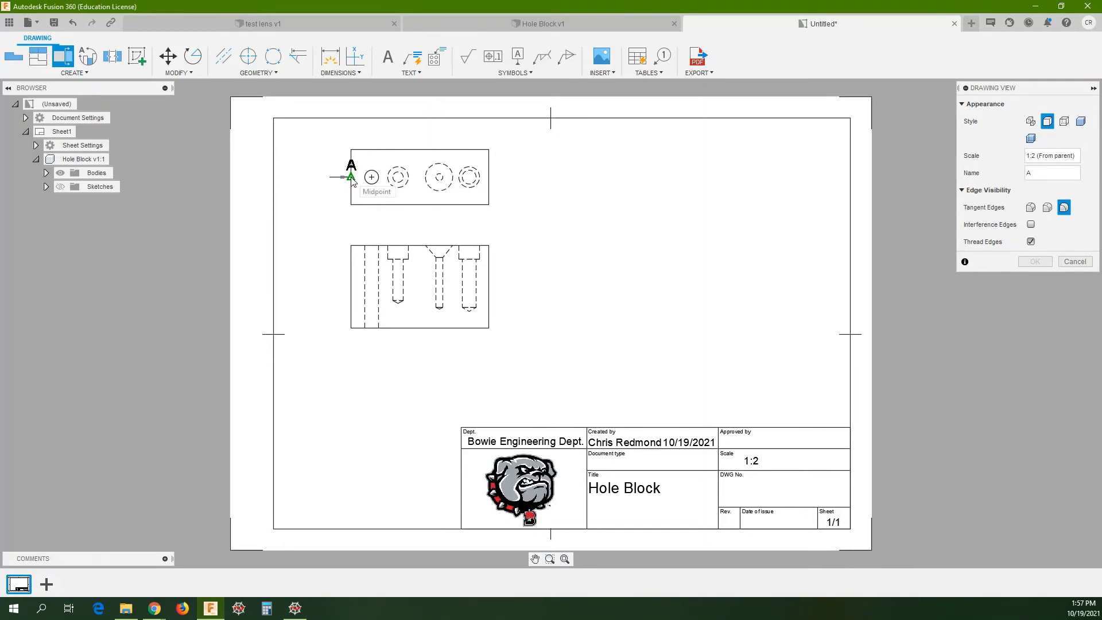
click(351, 178)
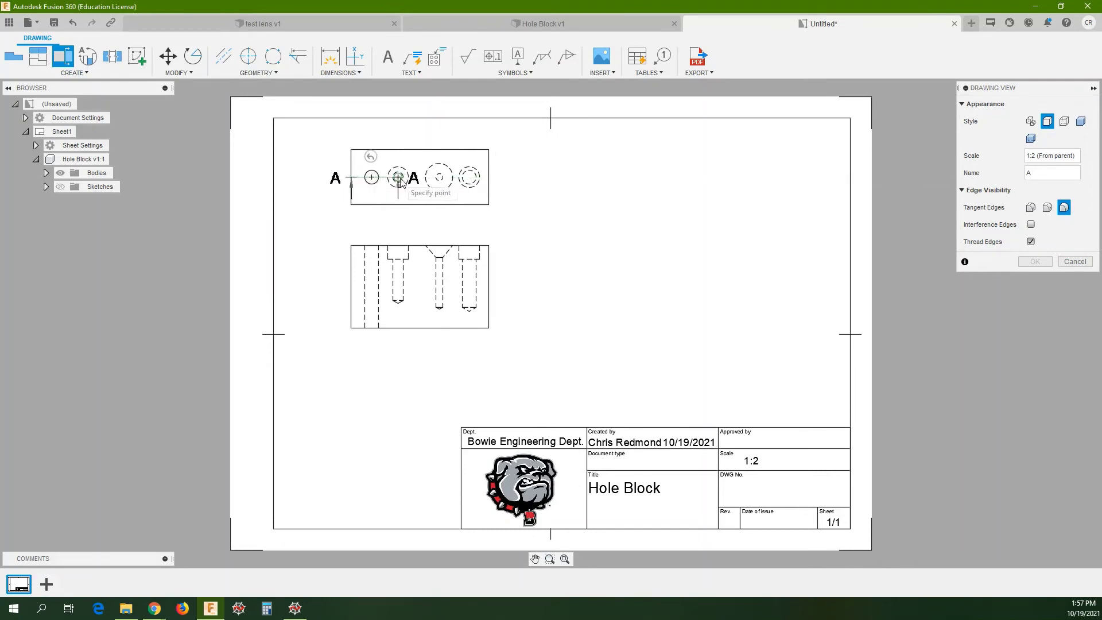
click(489, 179)
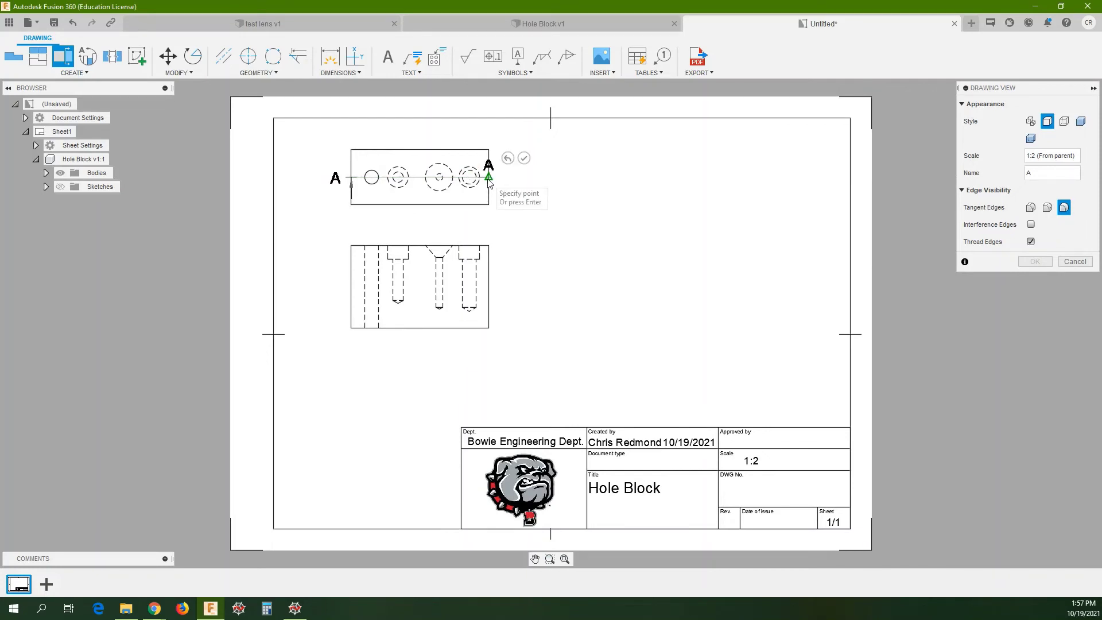
key(Return)
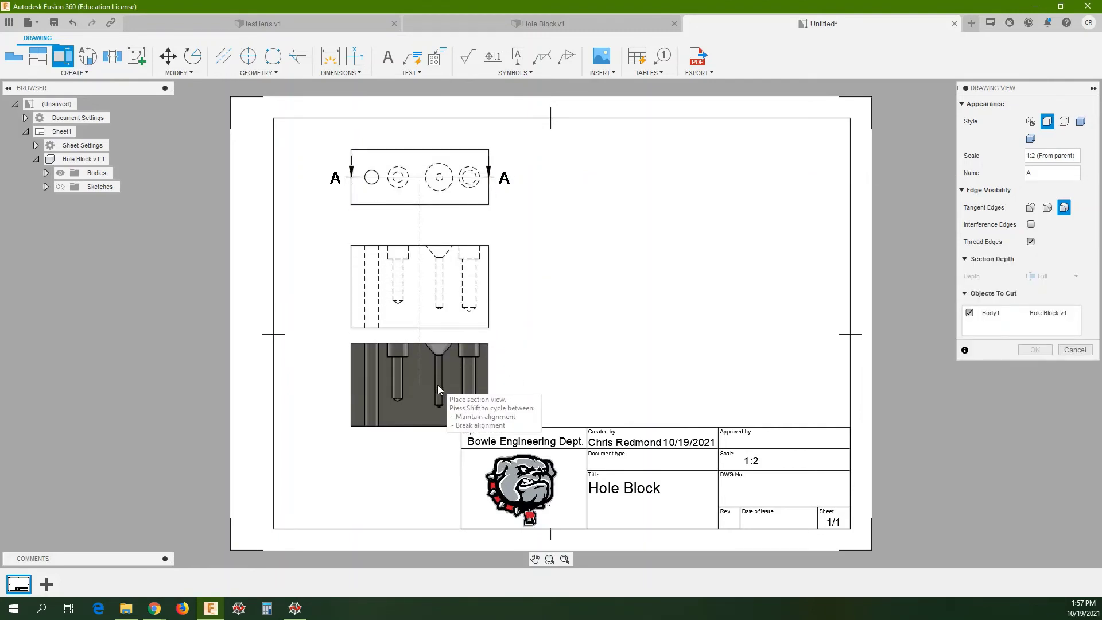
click(438, 388)
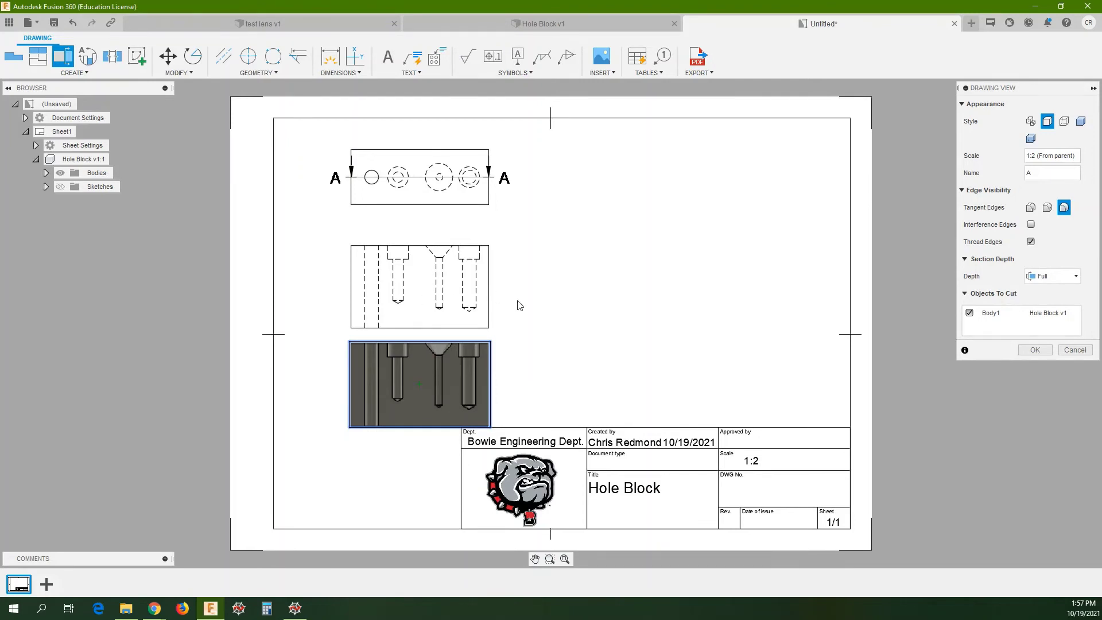
click(1041, 352)
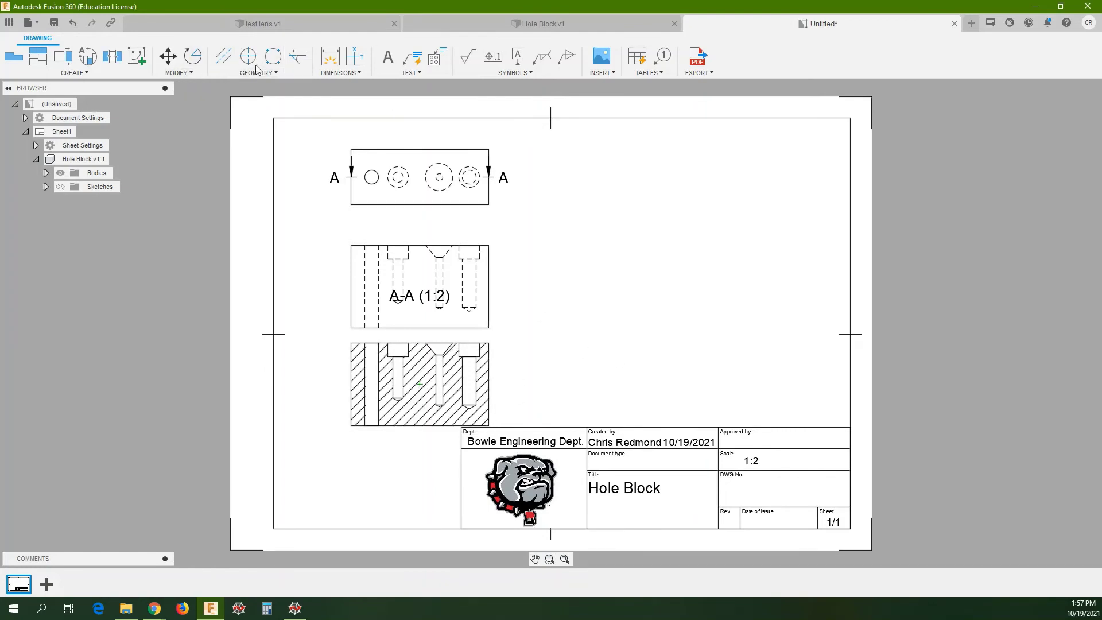
- Dimension the width of the through hole in the section view, placing the dimension below the view
click(332, 61)
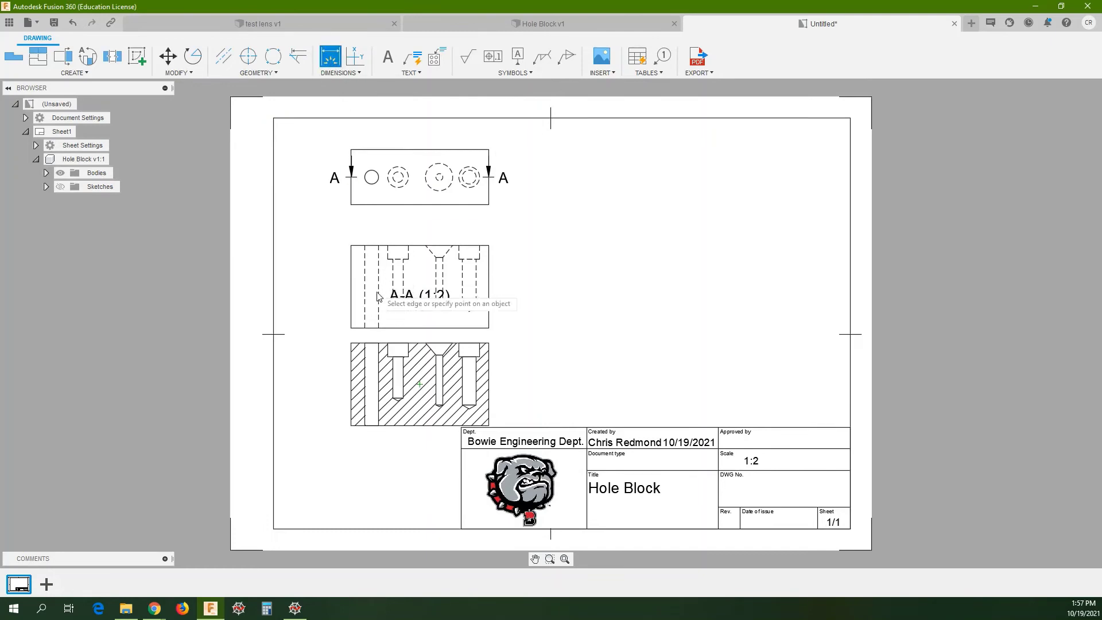
click(377, 348)
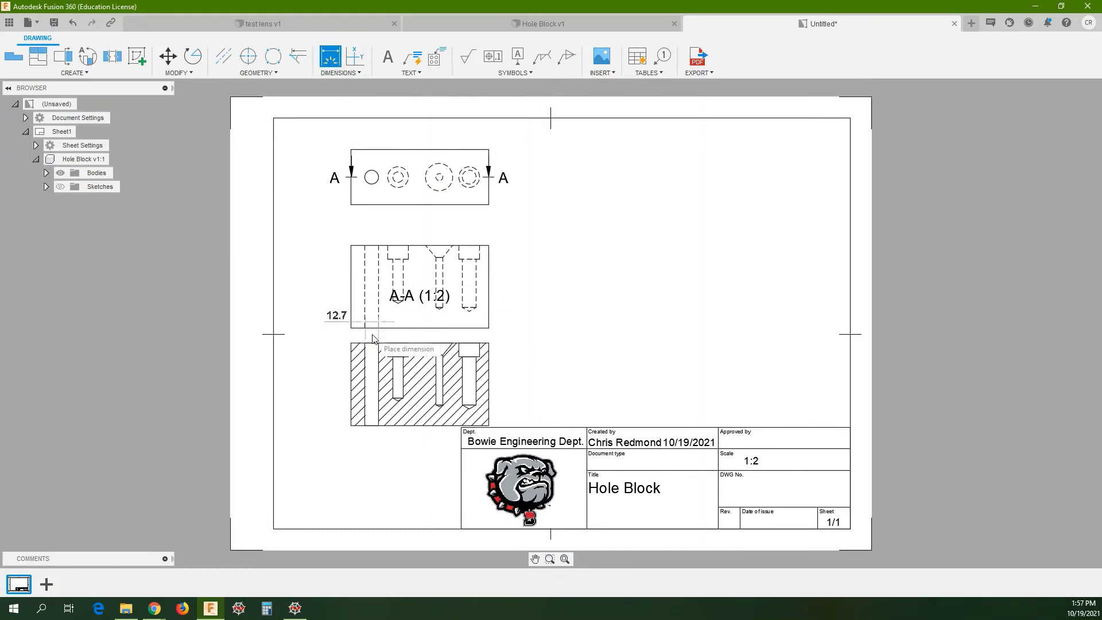
click(376, 462)
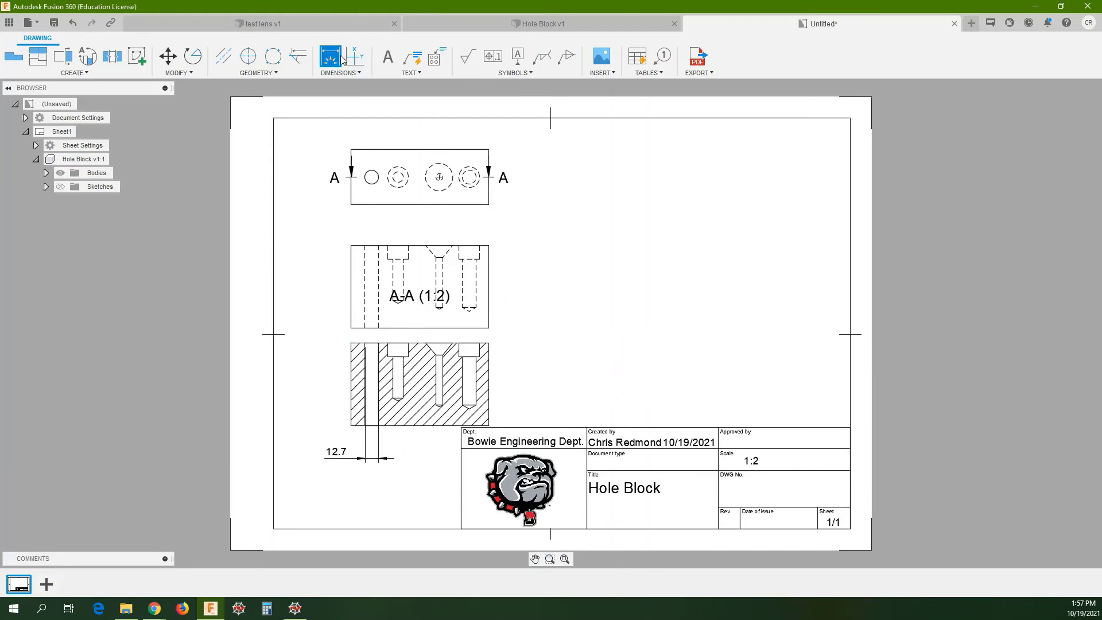
- Add hole and thread notes to the two counterbore holes and the countersink hole in the section view
click(353, 73)
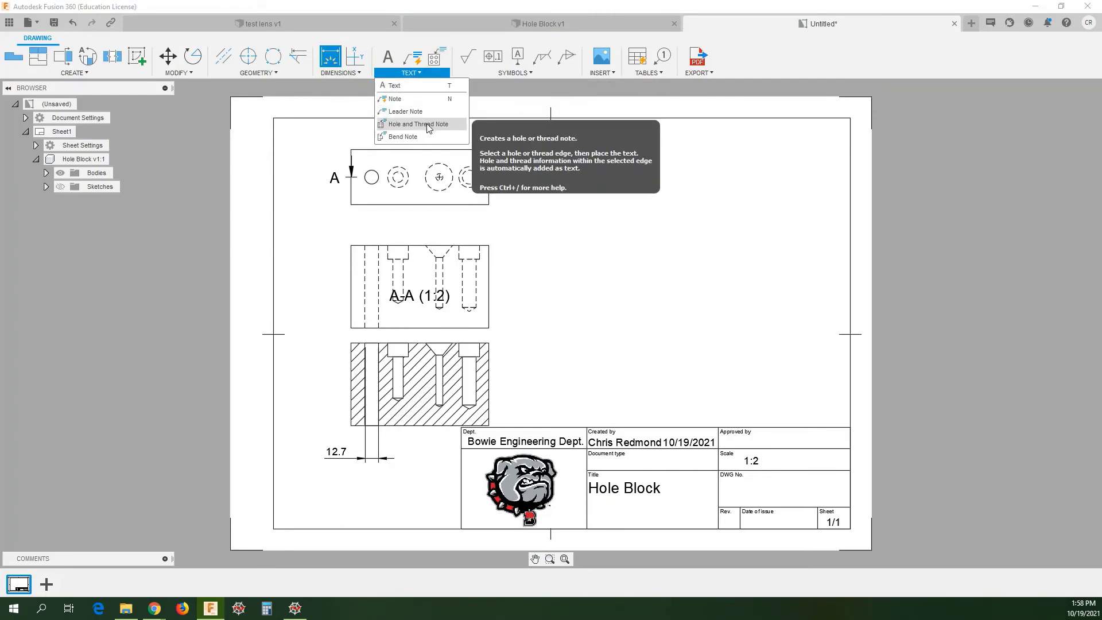
click(427, 127)
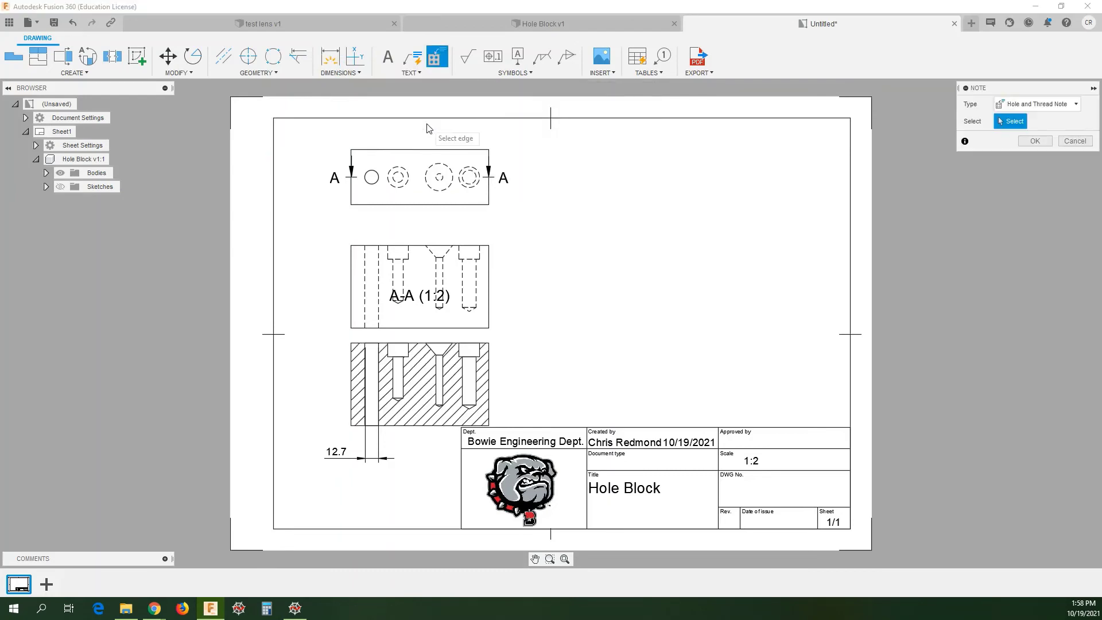
click(409, 348)
click(560, 315)
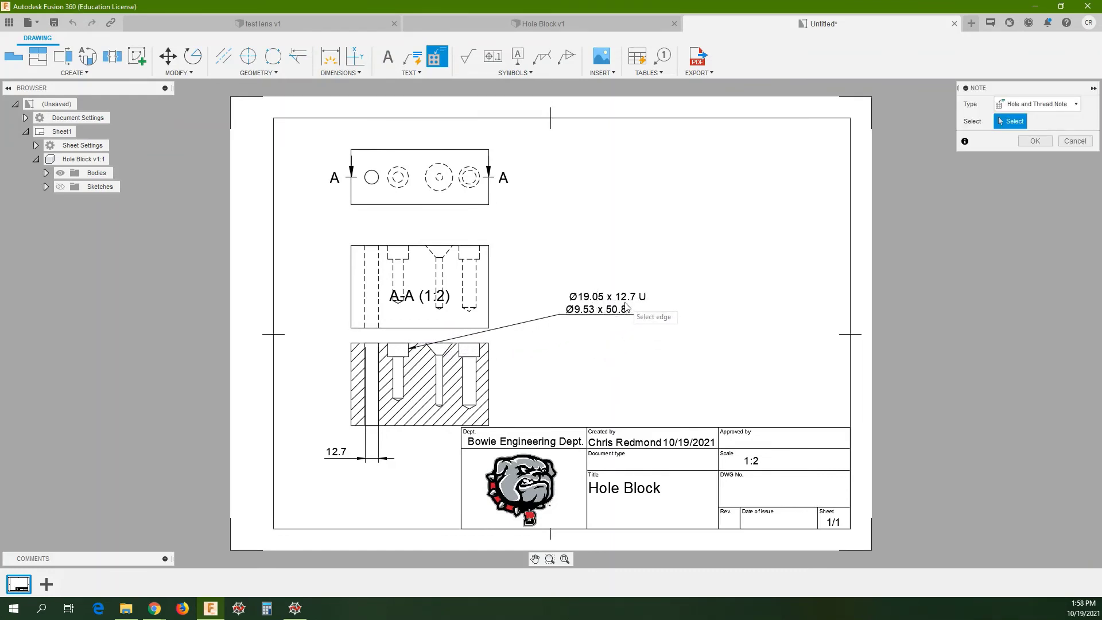
click(480, 357)
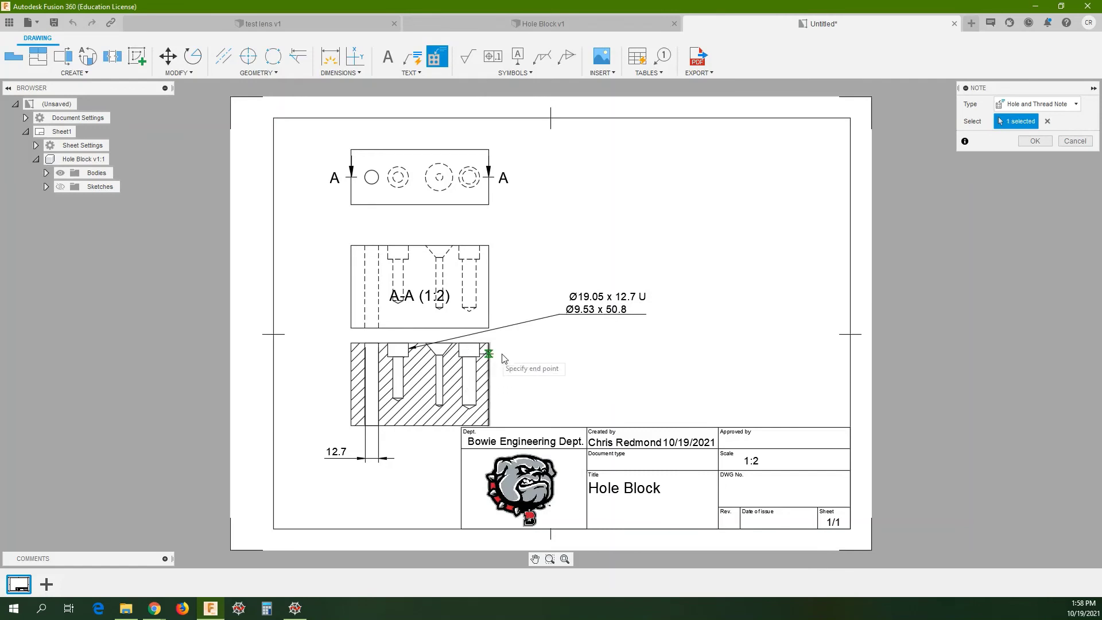
click(590, 356)
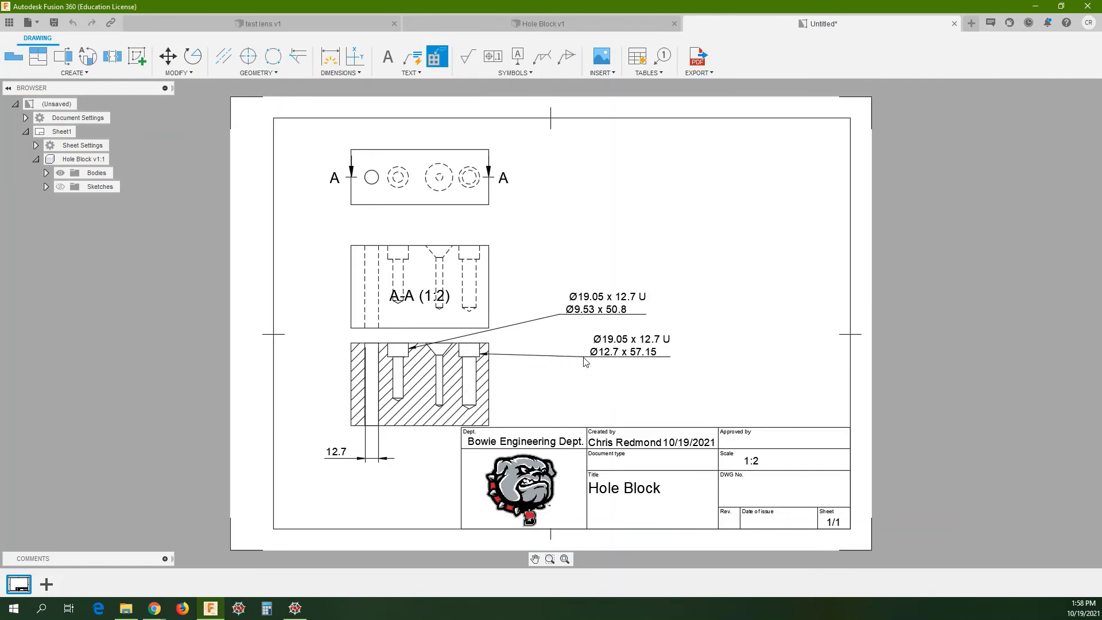
click(441, 376)
click(431, 478)
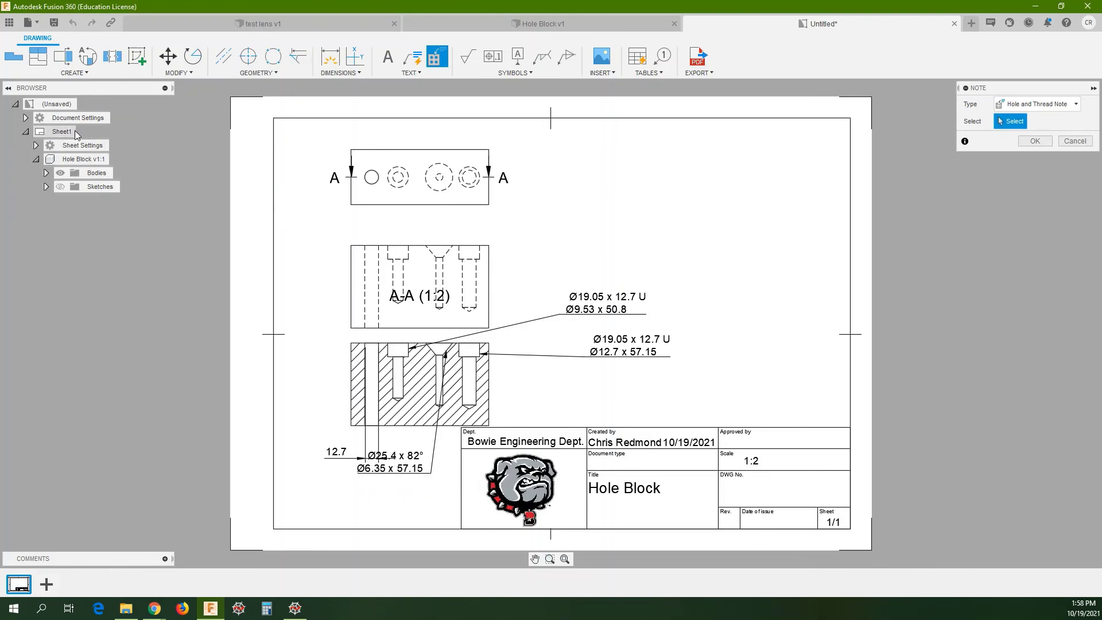
- Set the drawing's dimension units to inches in the document settings
click(116, 118)
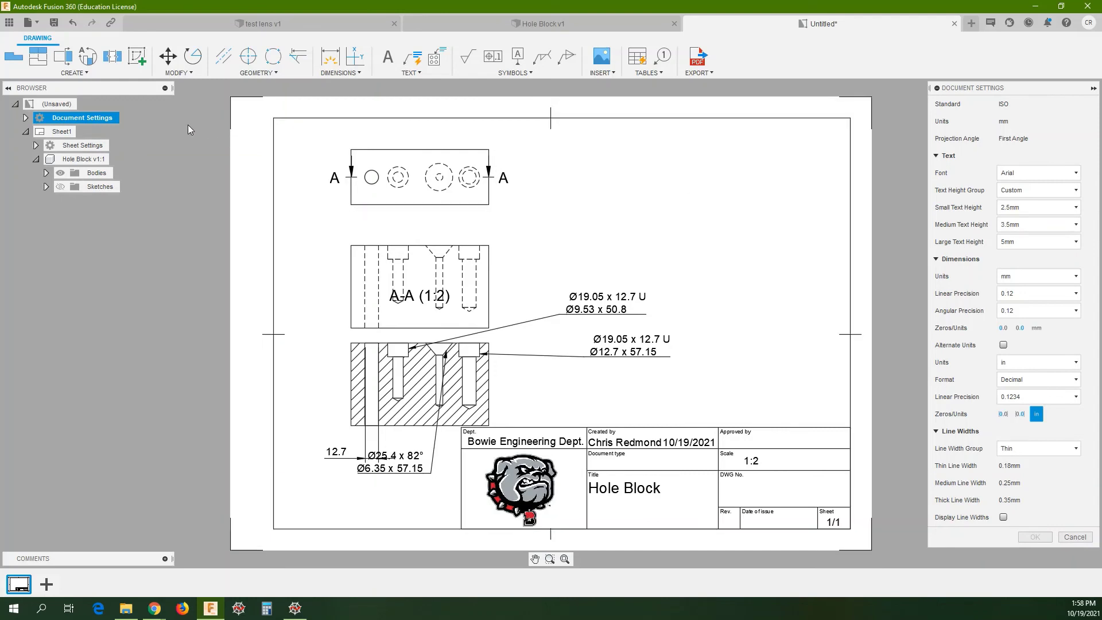
click(1094, 90)
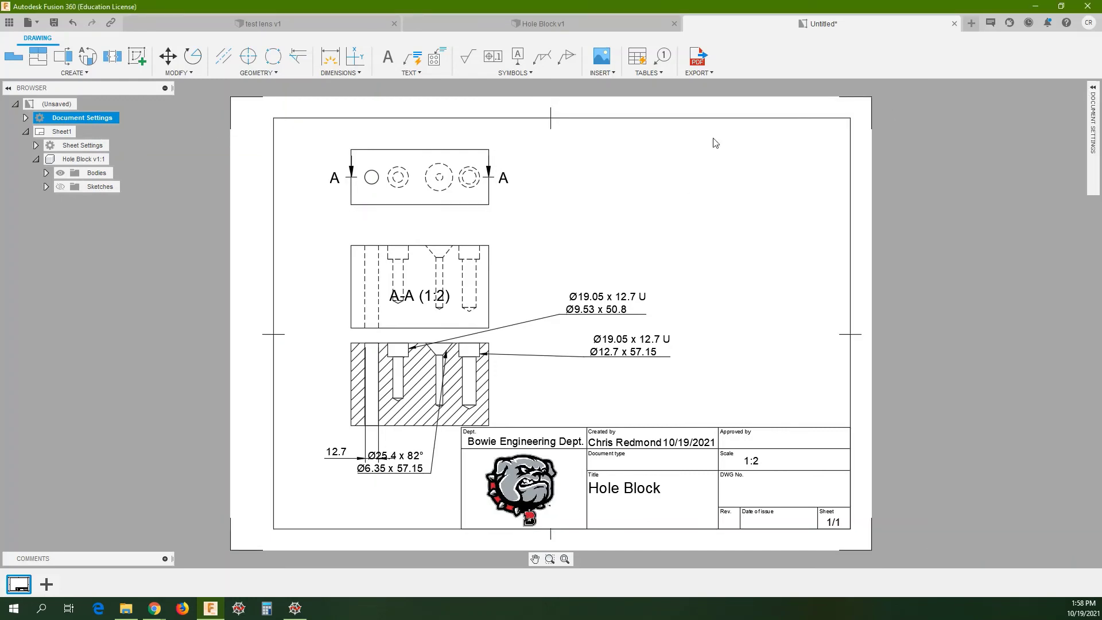
click(36, 145)
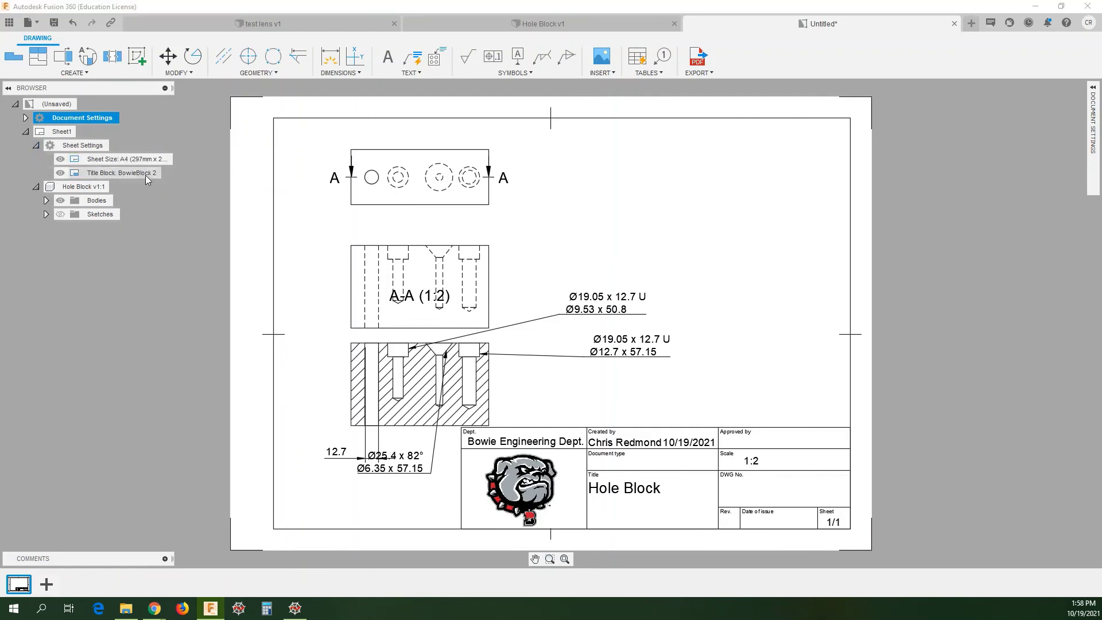
click(26, 118)
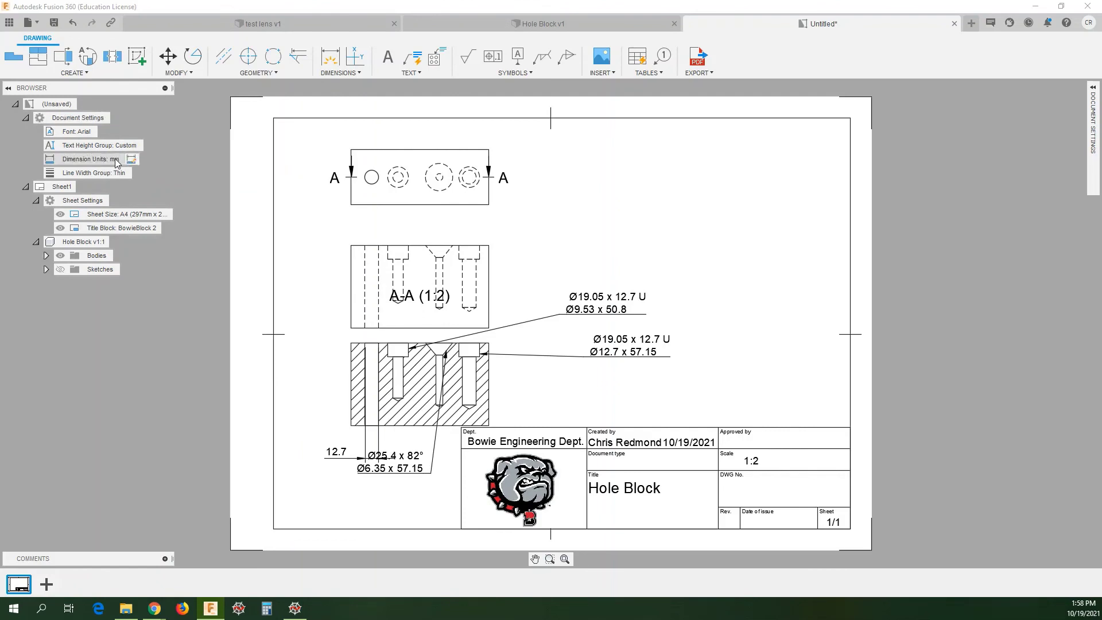
click(132, 158)
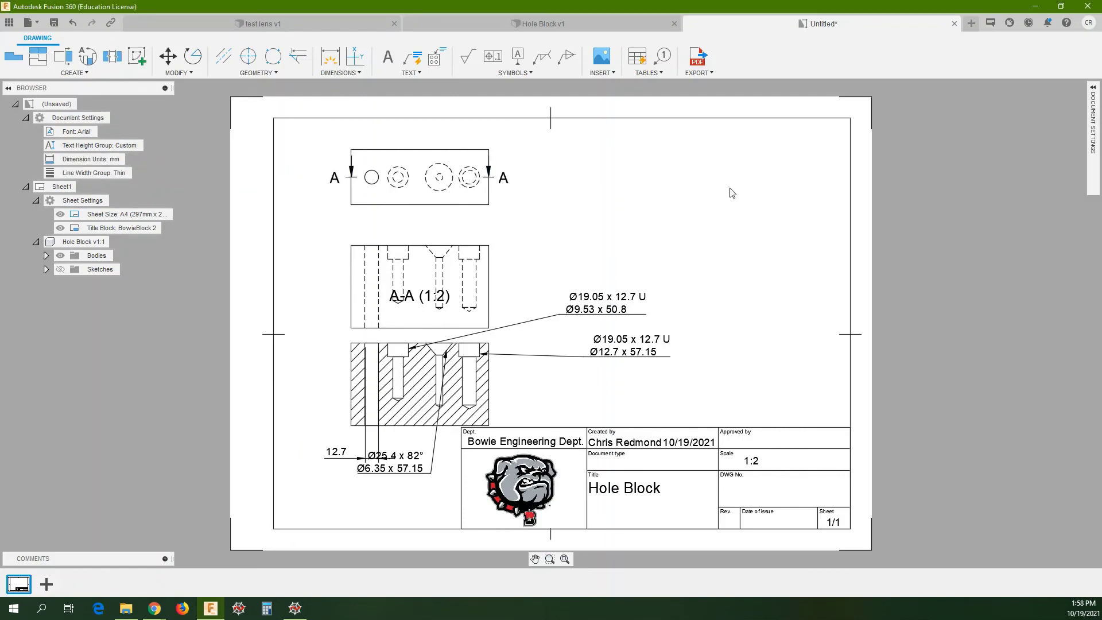
click(1091, 86)
click(1036, 190)
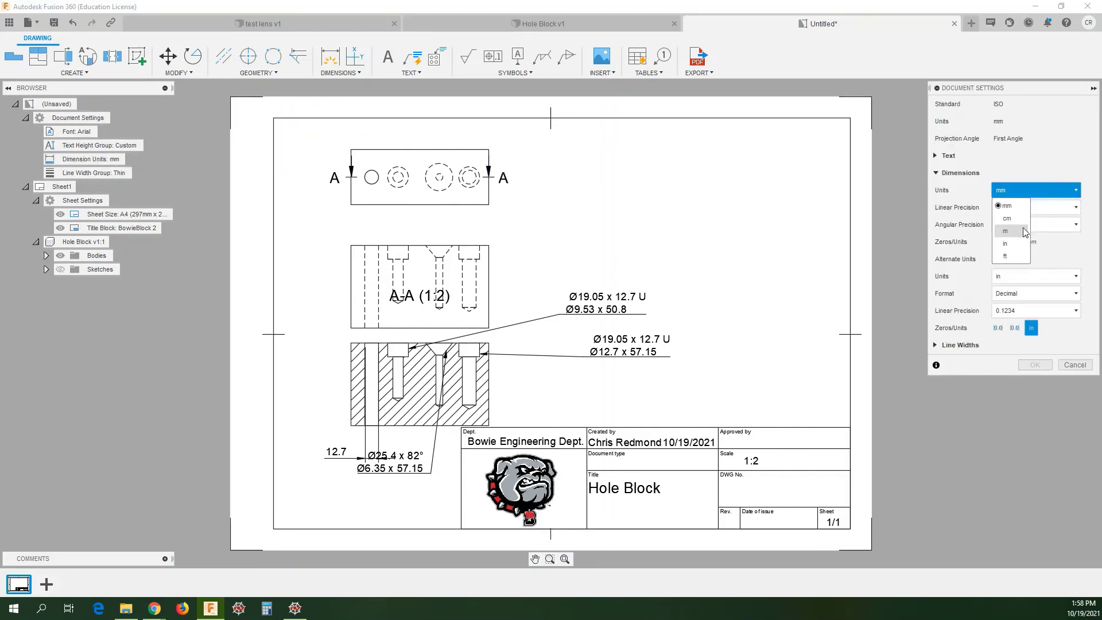
click(1017, 250)
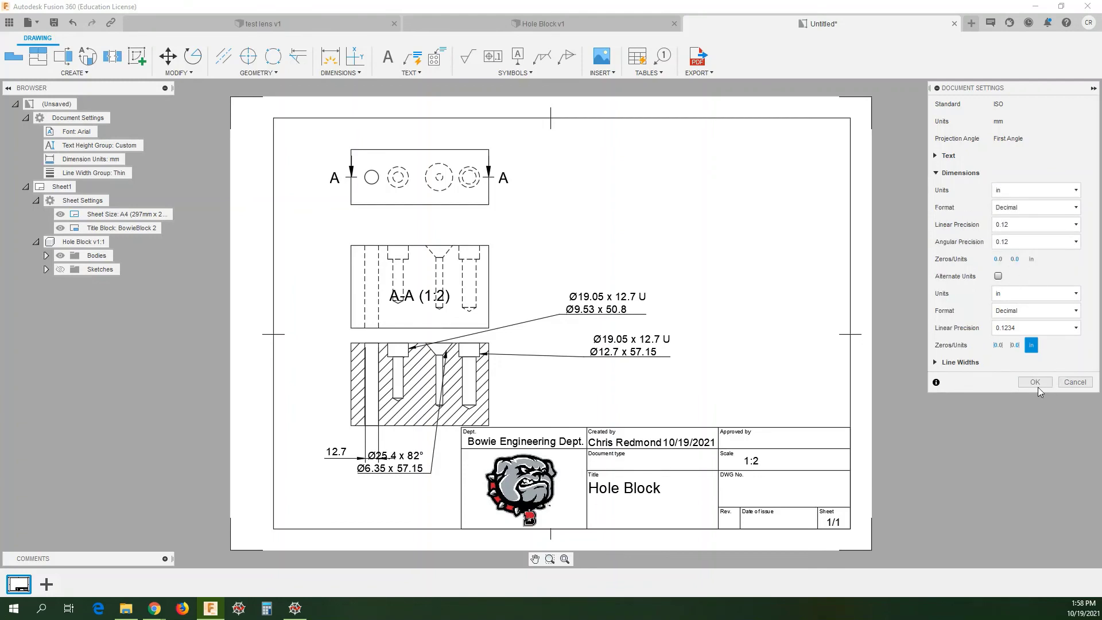
key(Return)
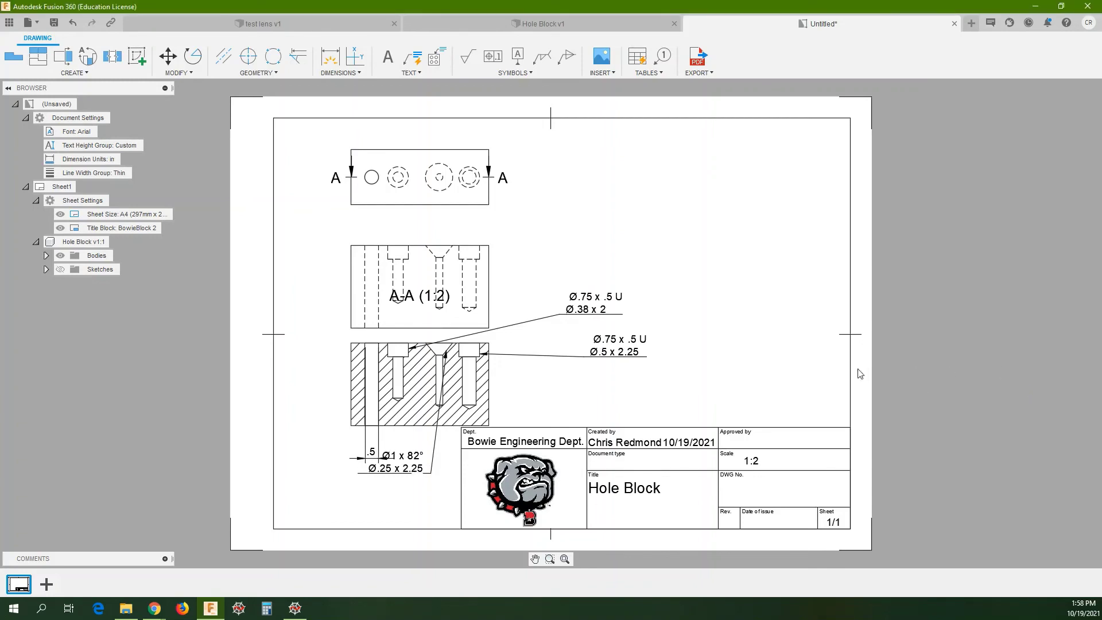
- Move the countersink hole's note from below the section view to its upper left, clear of the through-hole dimension
click(609, 298)
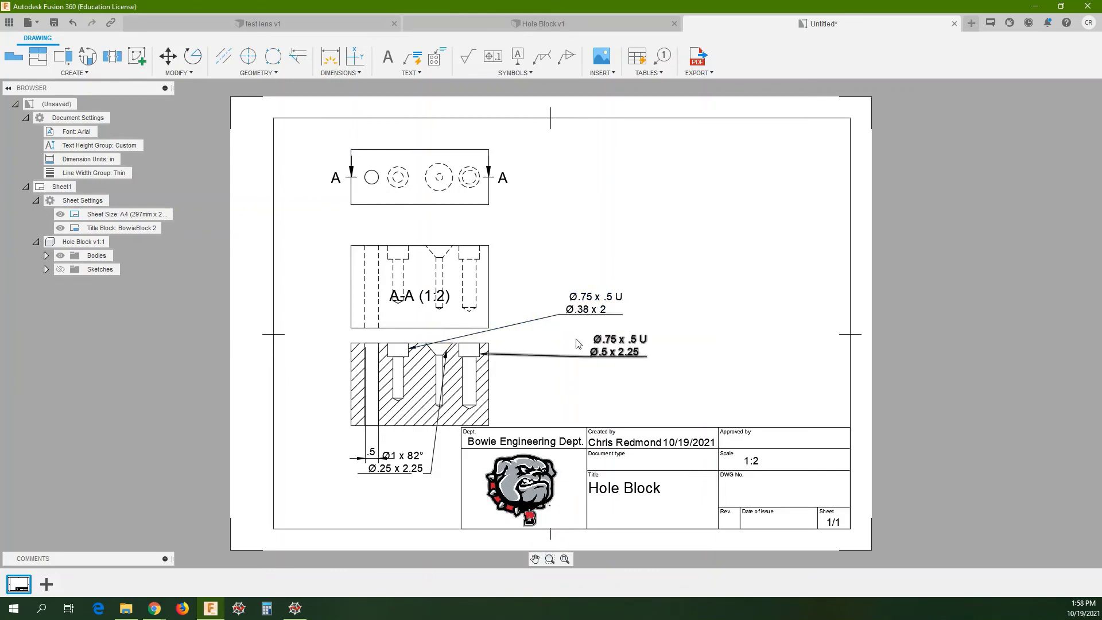
click(405, 462)
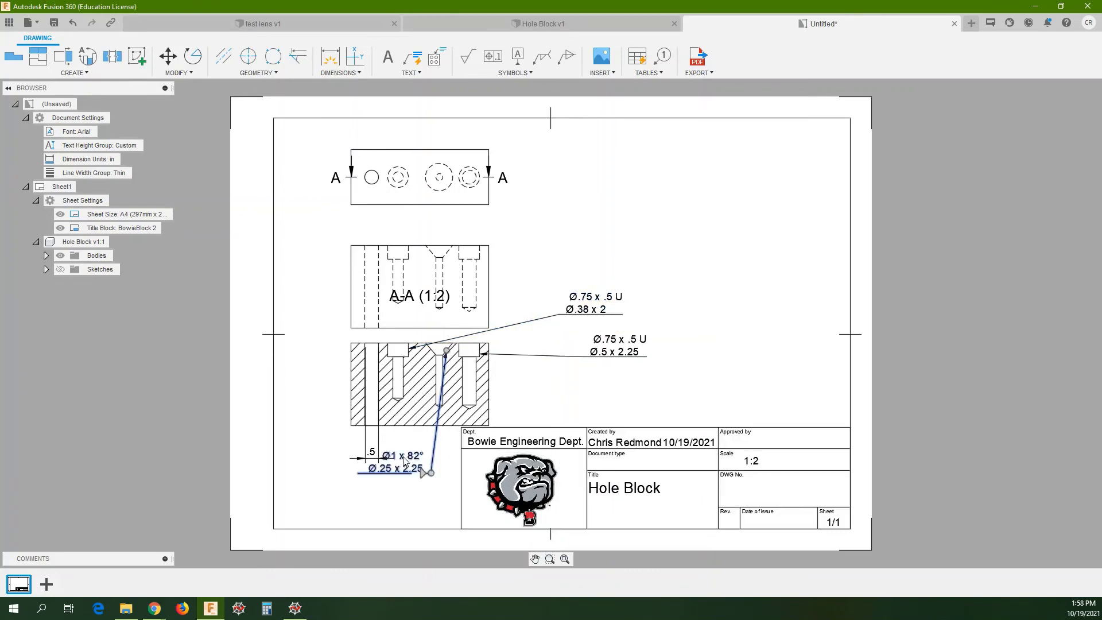
click(427, 472)
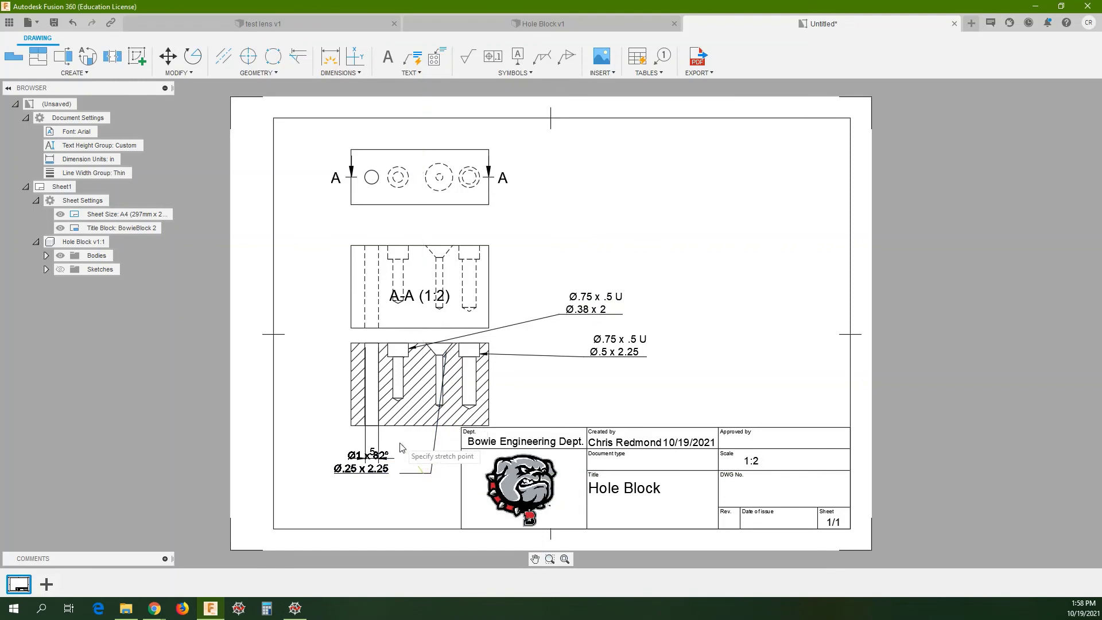
click(409, 452)
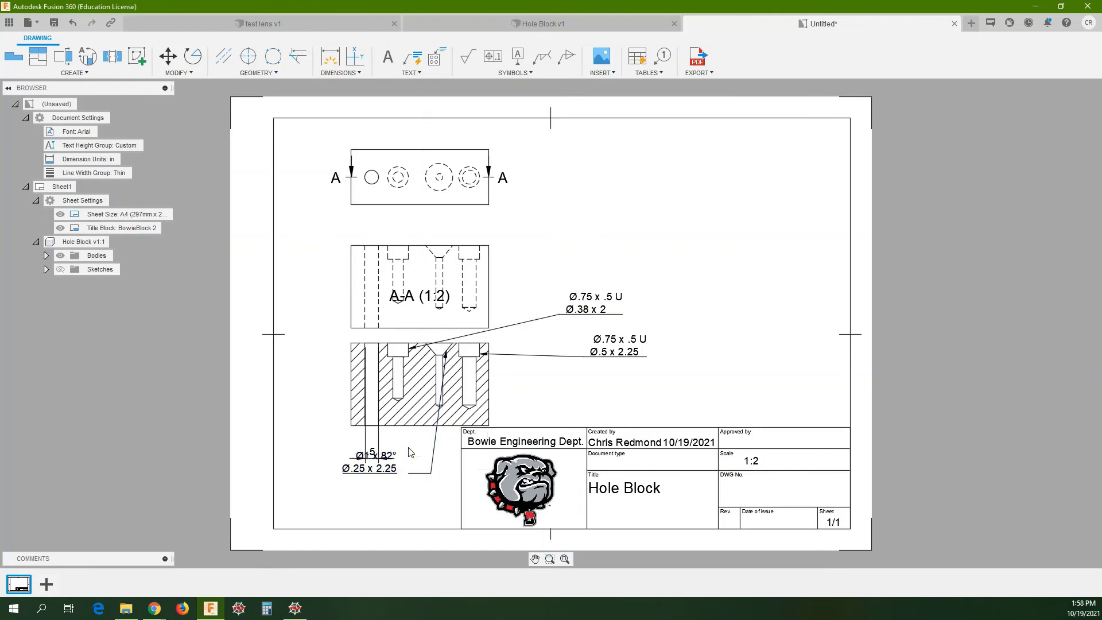
click(431, 474)
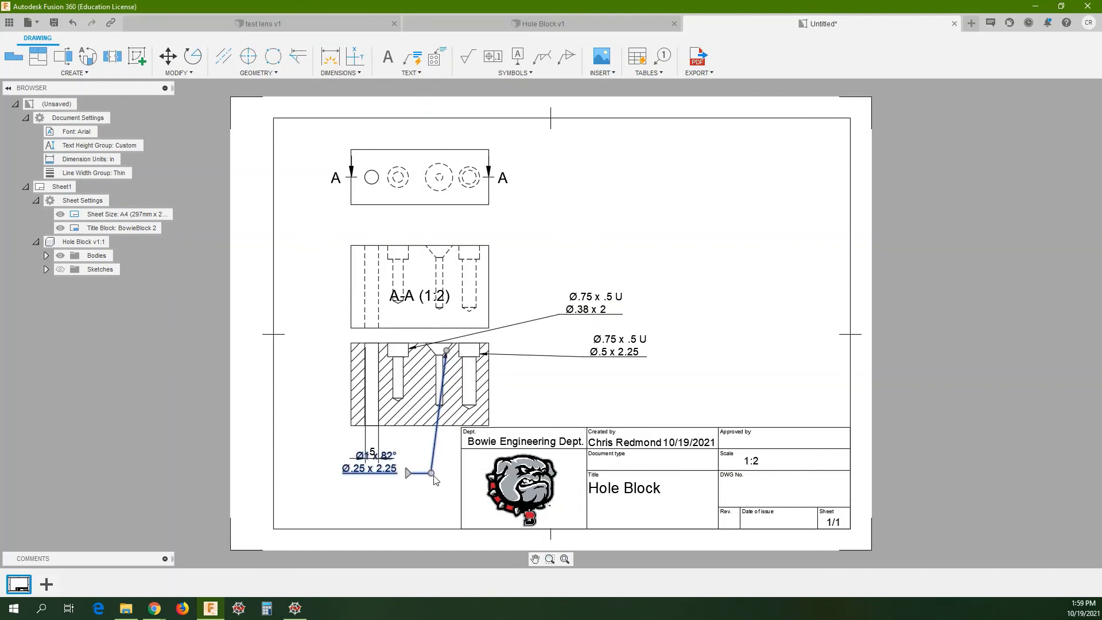
click(431, 473)
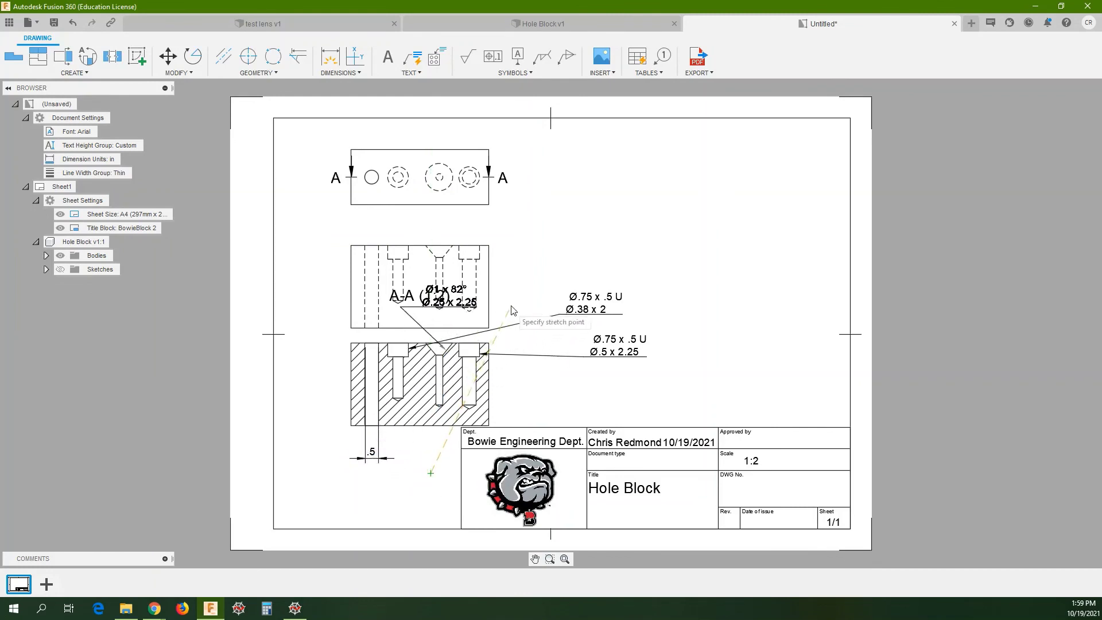
click(374, 312)
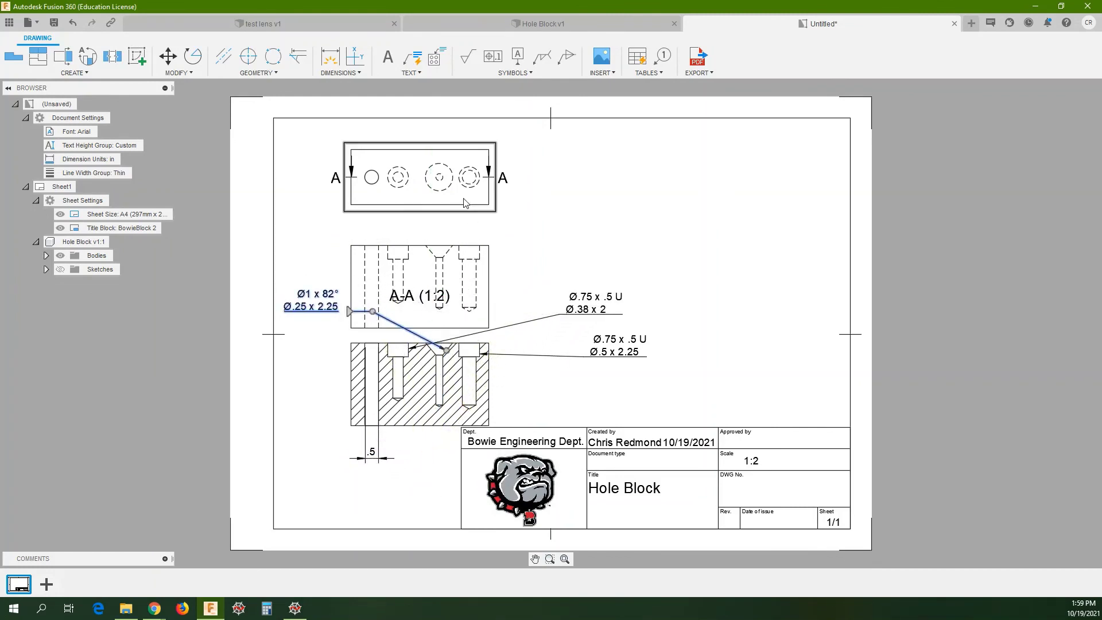
- Delete the front view between the top view and the section view
click(474, 259)
key(Delete)
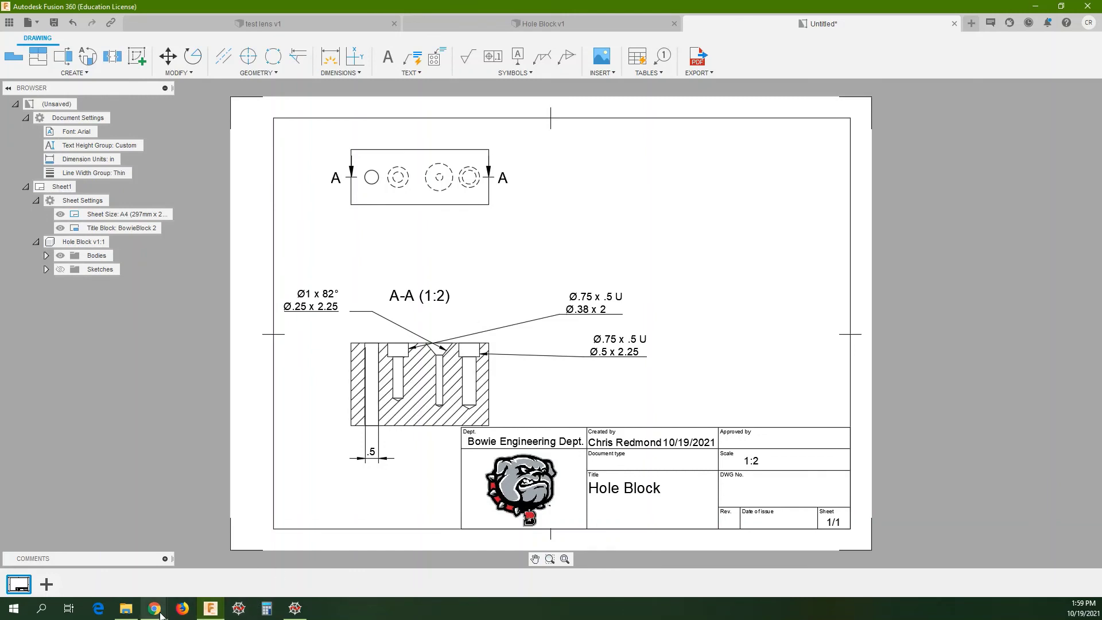
mouse_move(159, 616)
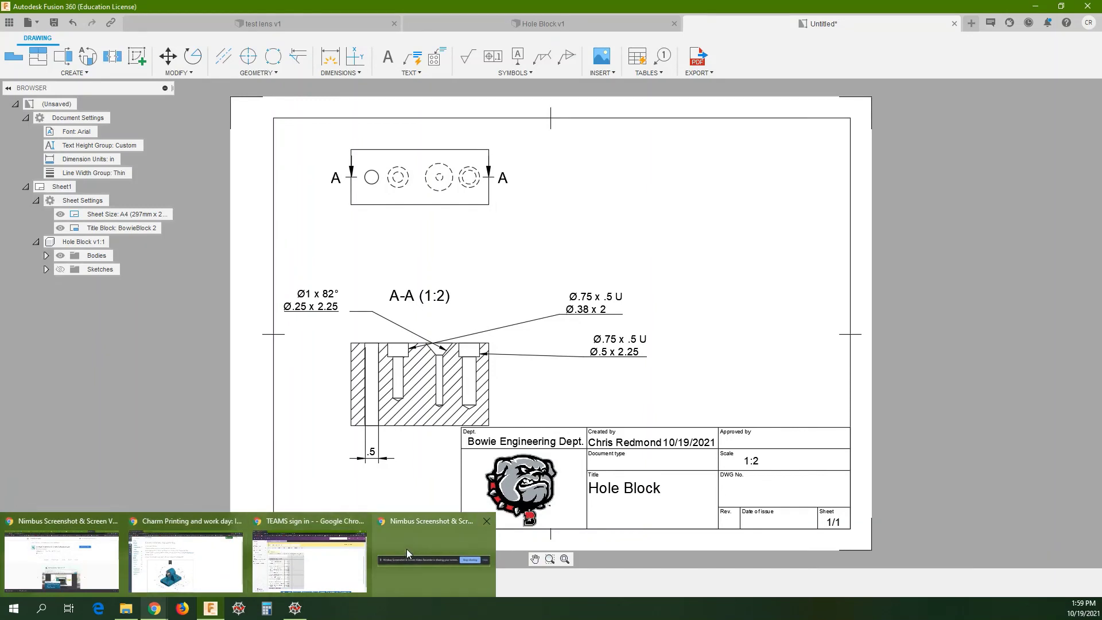
mouse_move(407, 564)
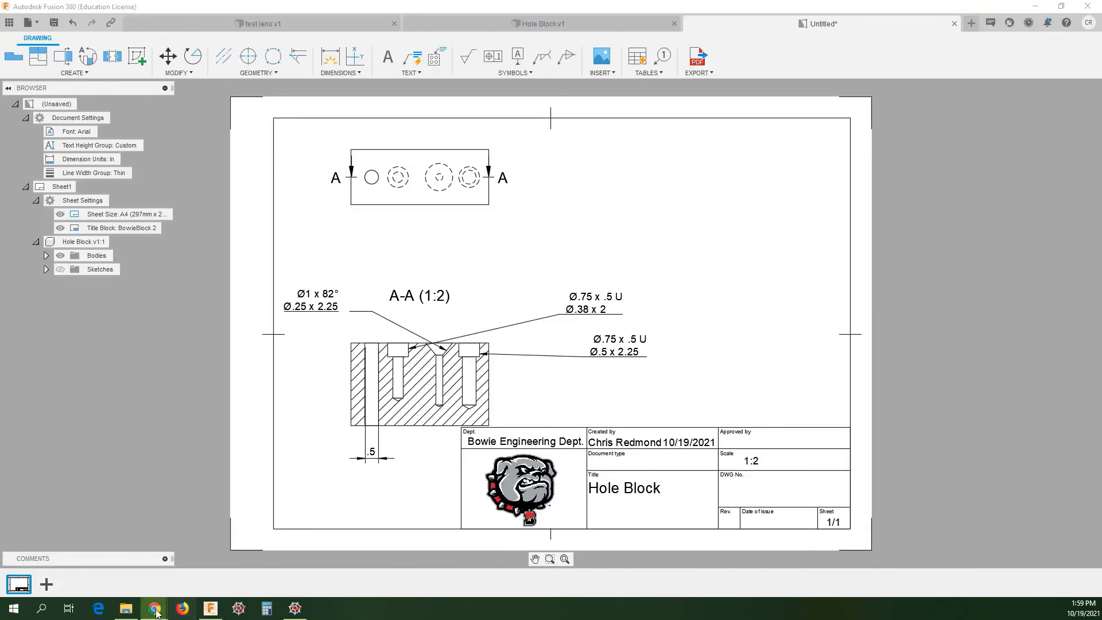